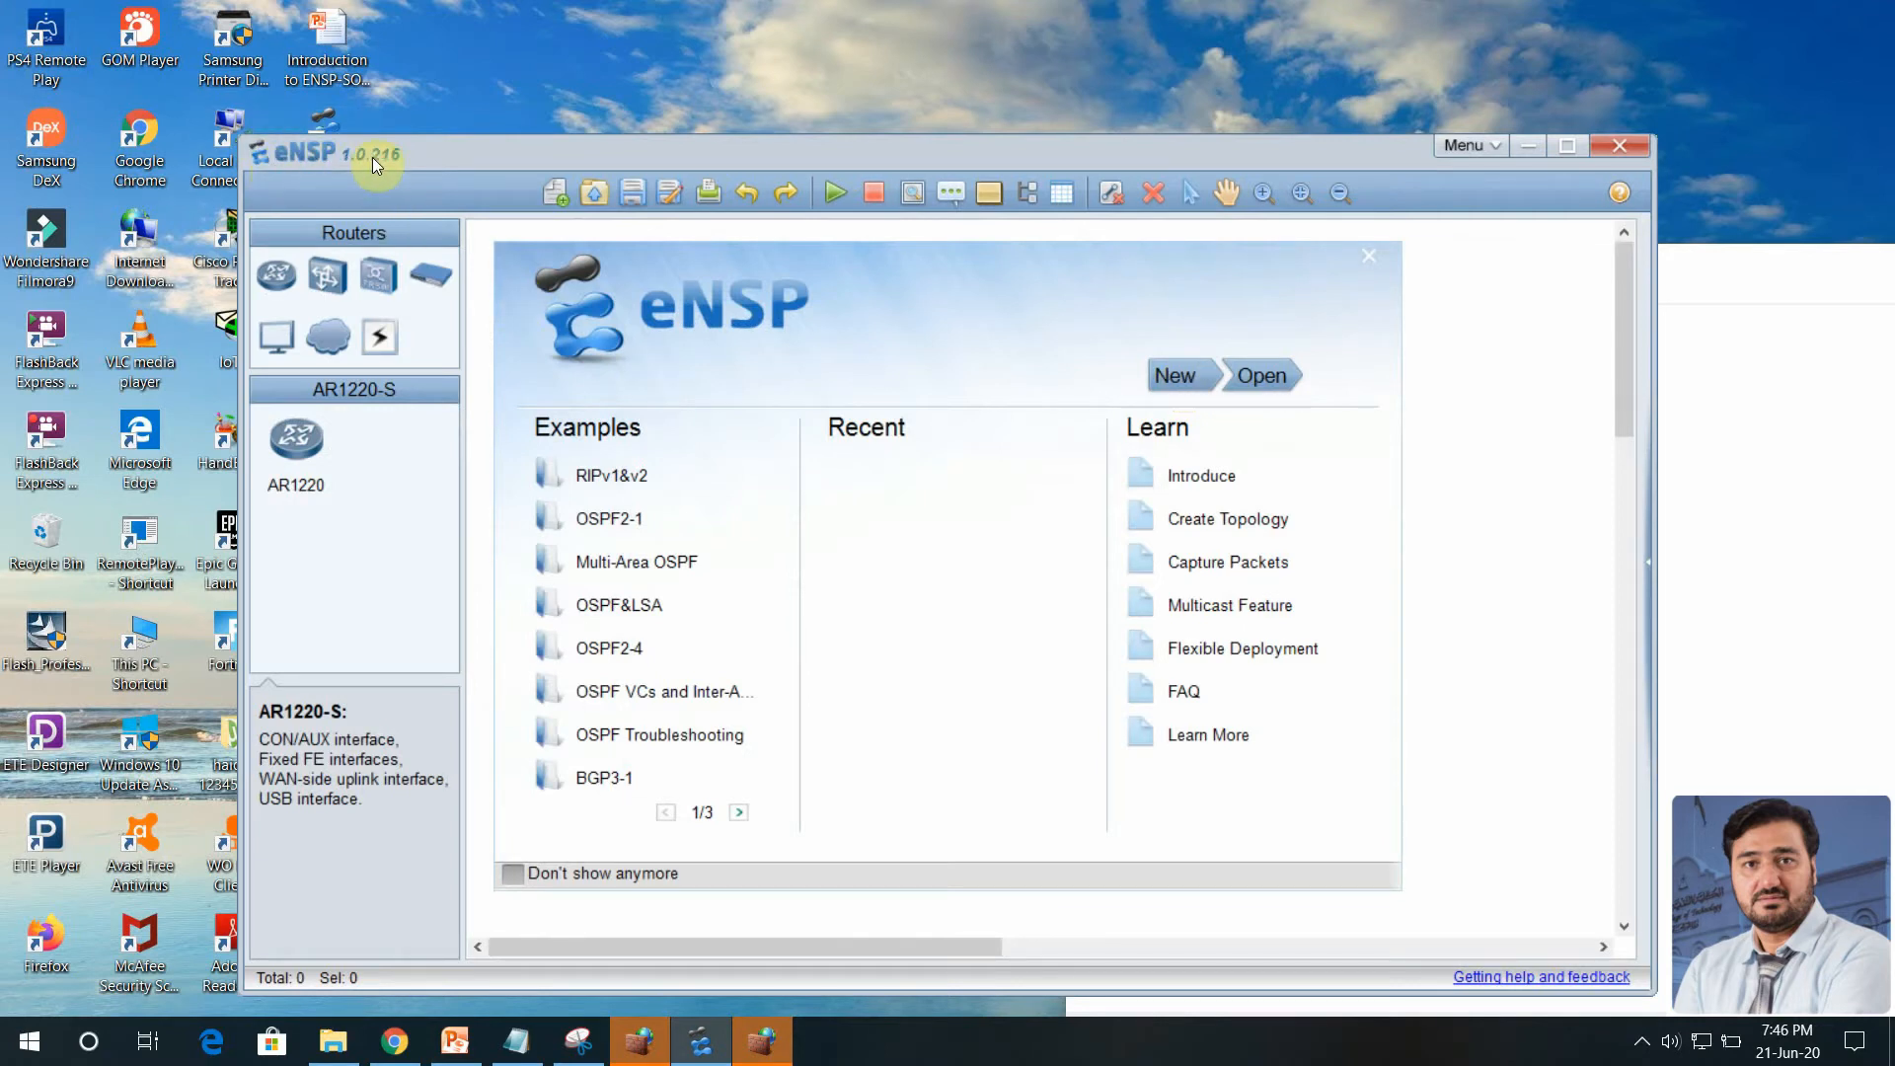
# - Create a new topology and place an S5700 switch, two laptops and an MCS multicast source on the canvas
pyautogui.click(1183, 380)
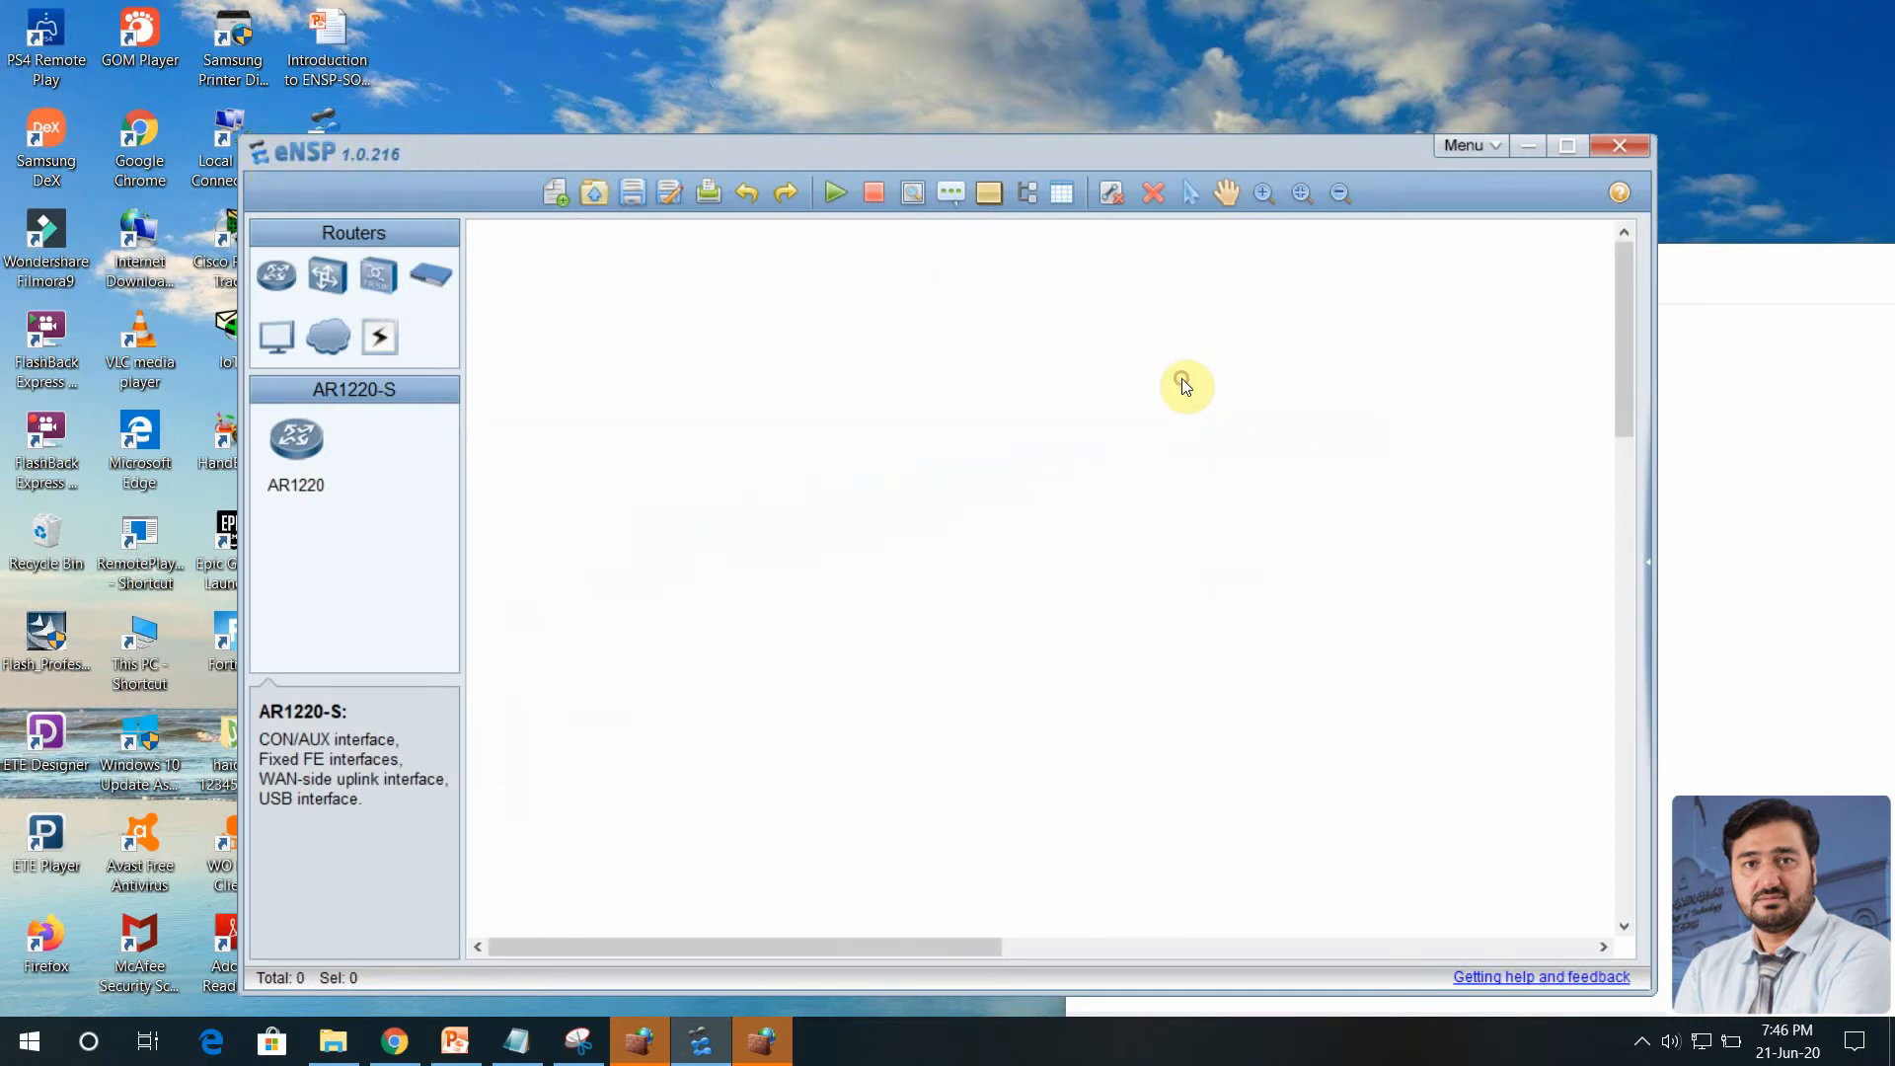
pyautogui.moveTo(1253, 145); pyautogui.dragTo(1147, 41)
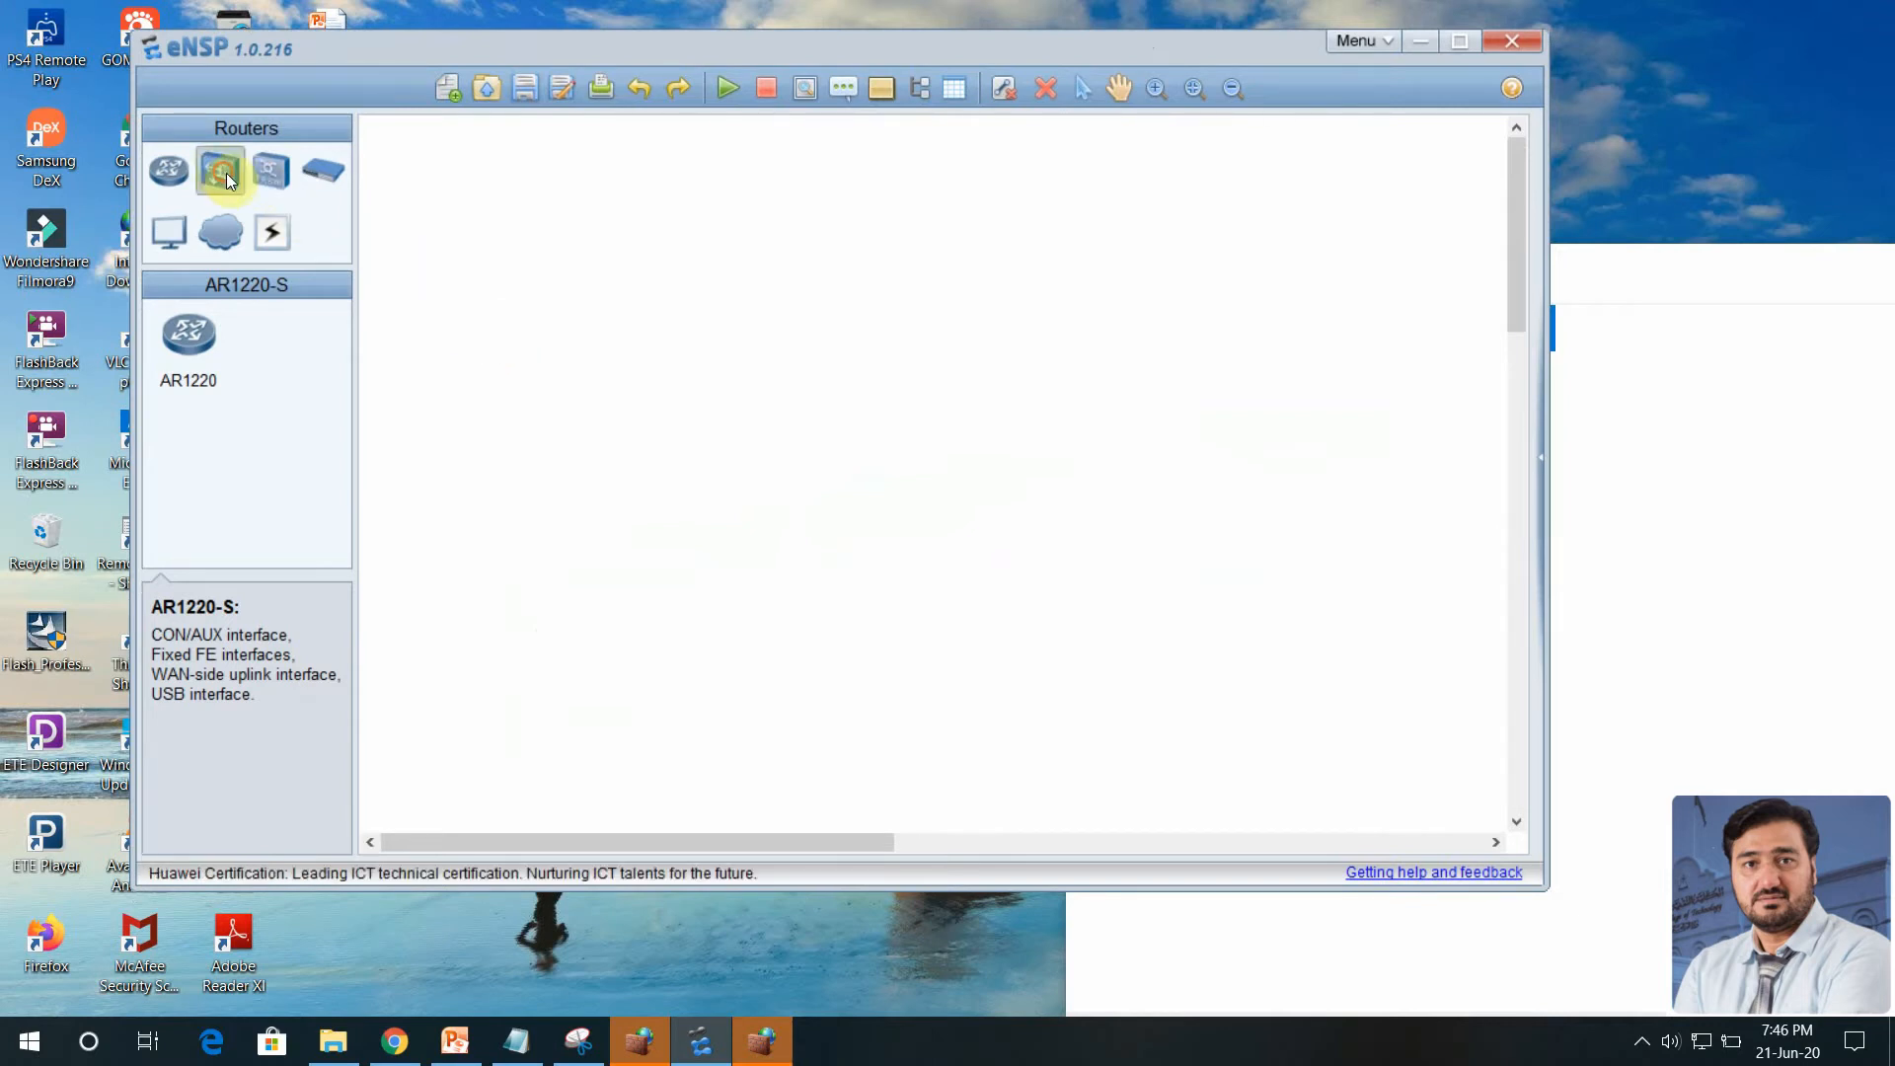
pyautogui.moveTo(227, 174); pyautogui.dragTo(881, 293)
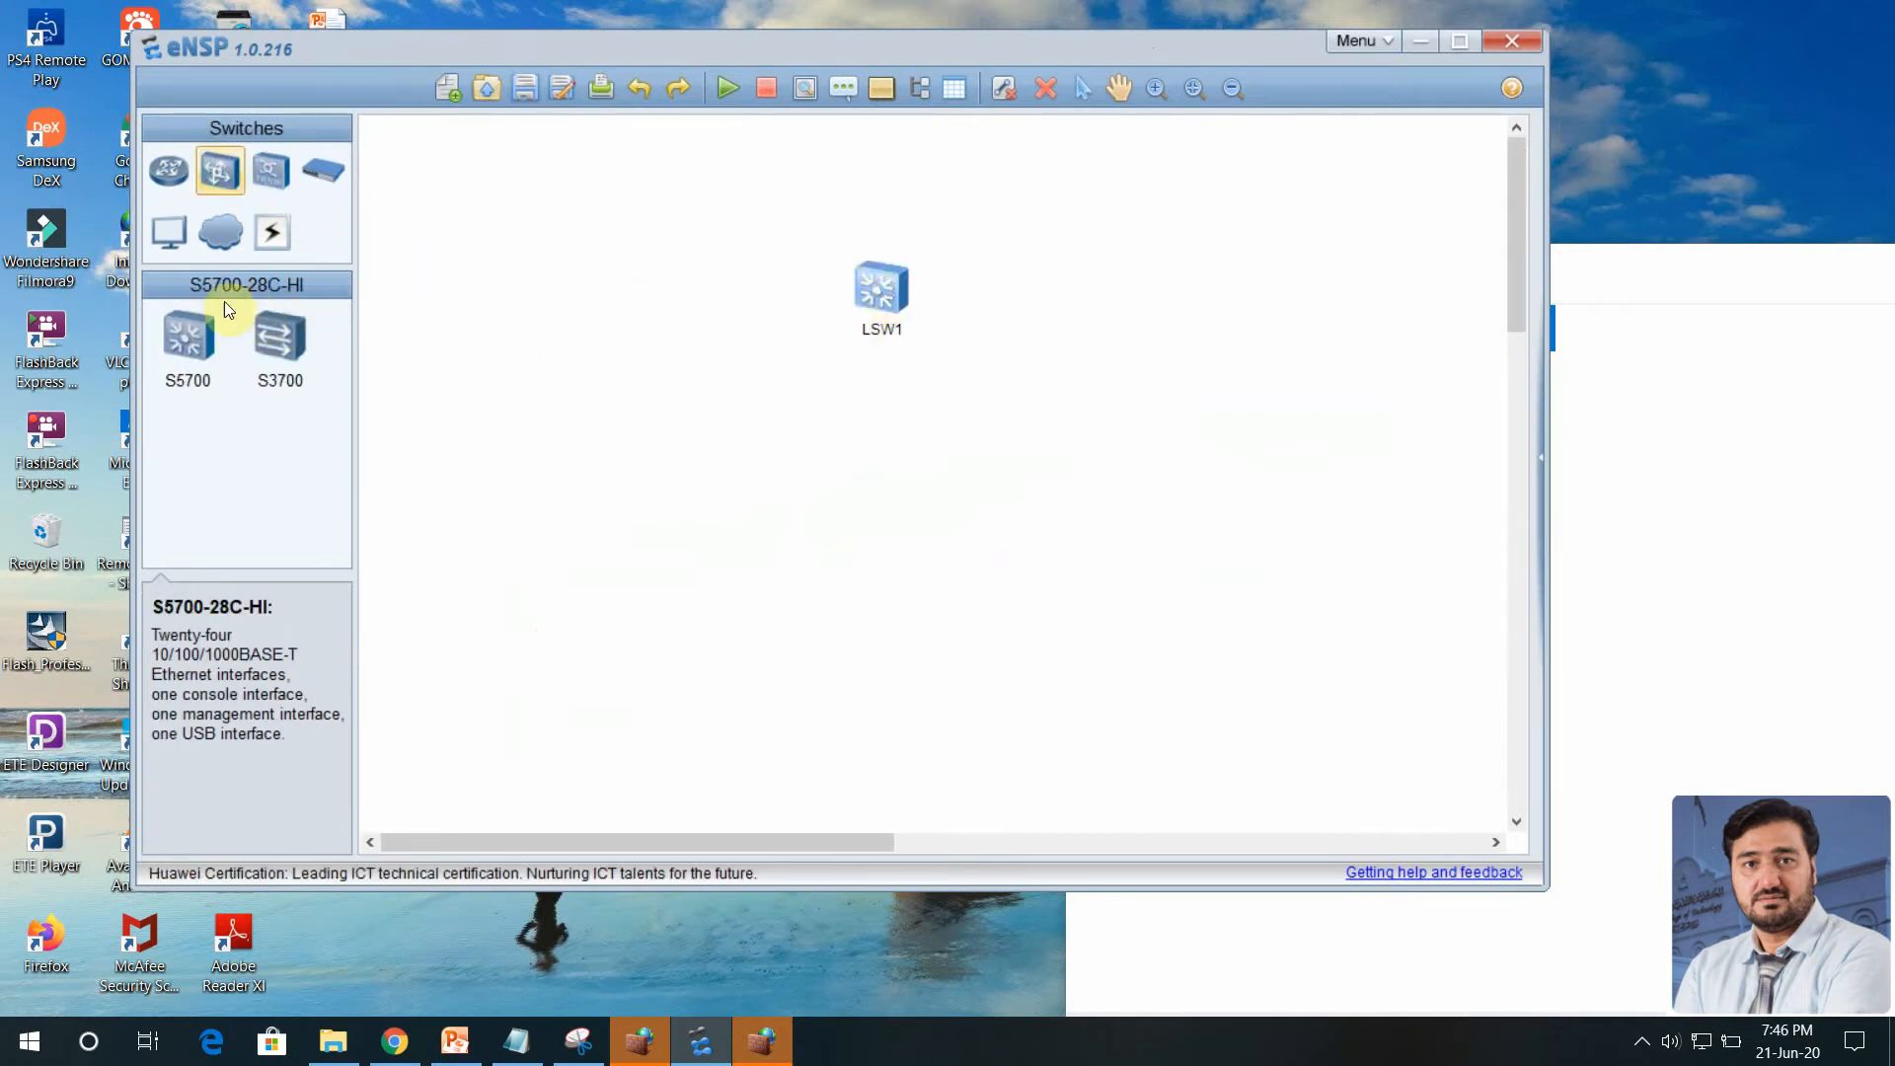
pyautogui.moveTo(168, 240); pyautogui.dragTo(730, 436)
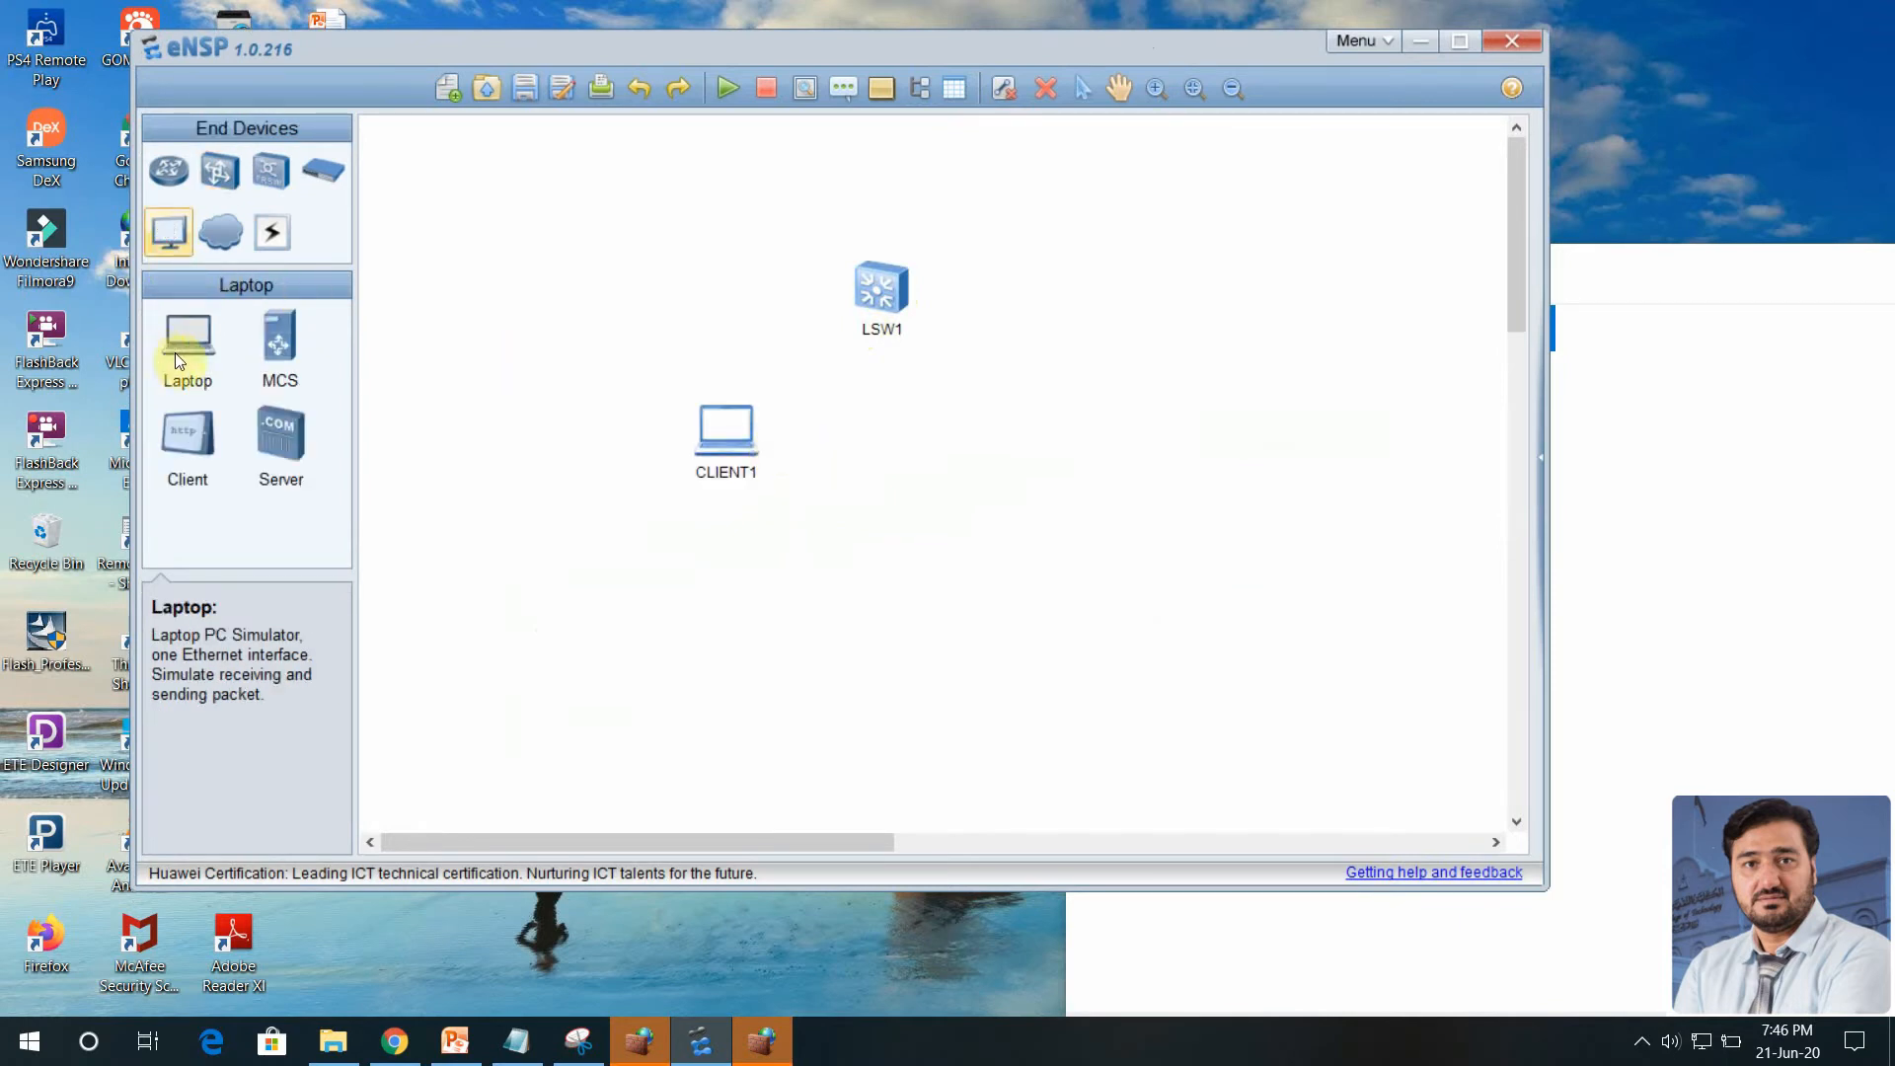
pyautogui.moveTo(174, 352); pyautogui.dragTo(930, 448)
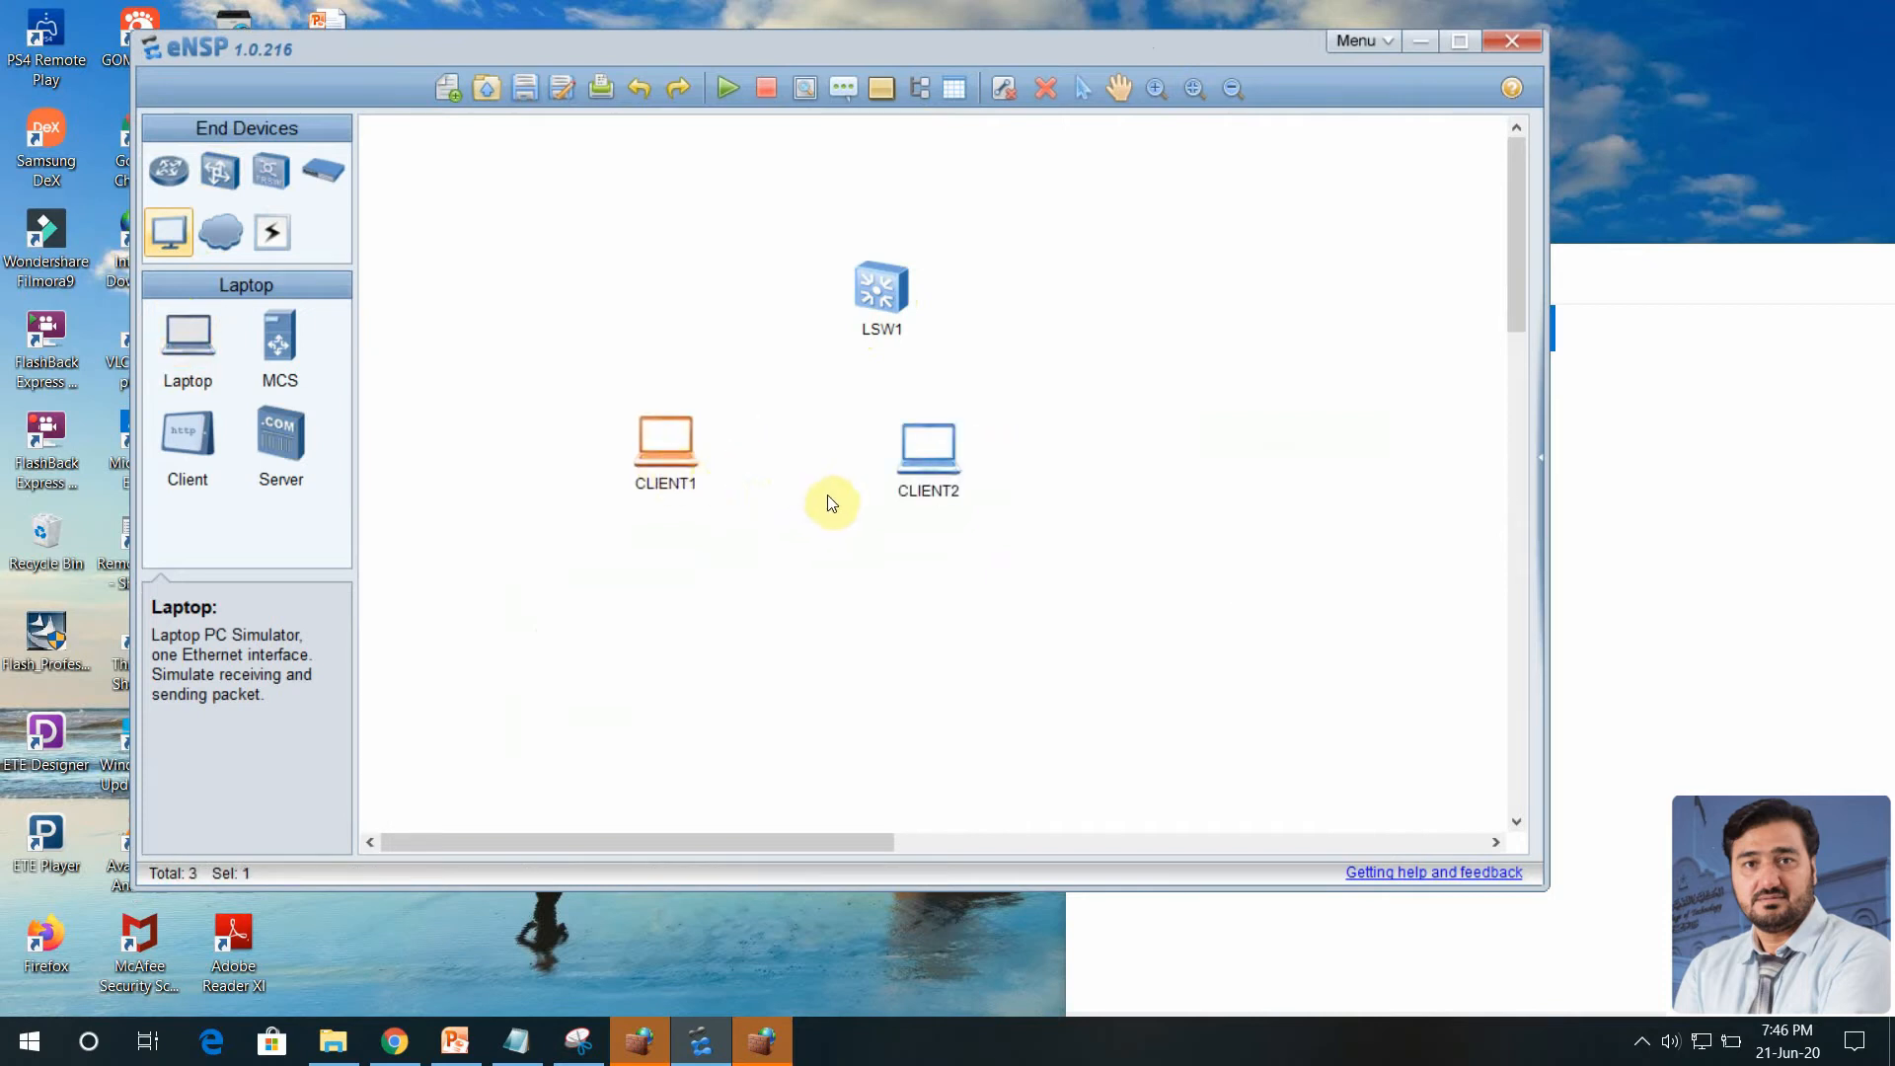
pyautogui.moveTo(292, 342); pyautogui.dragTo(1123, 361)
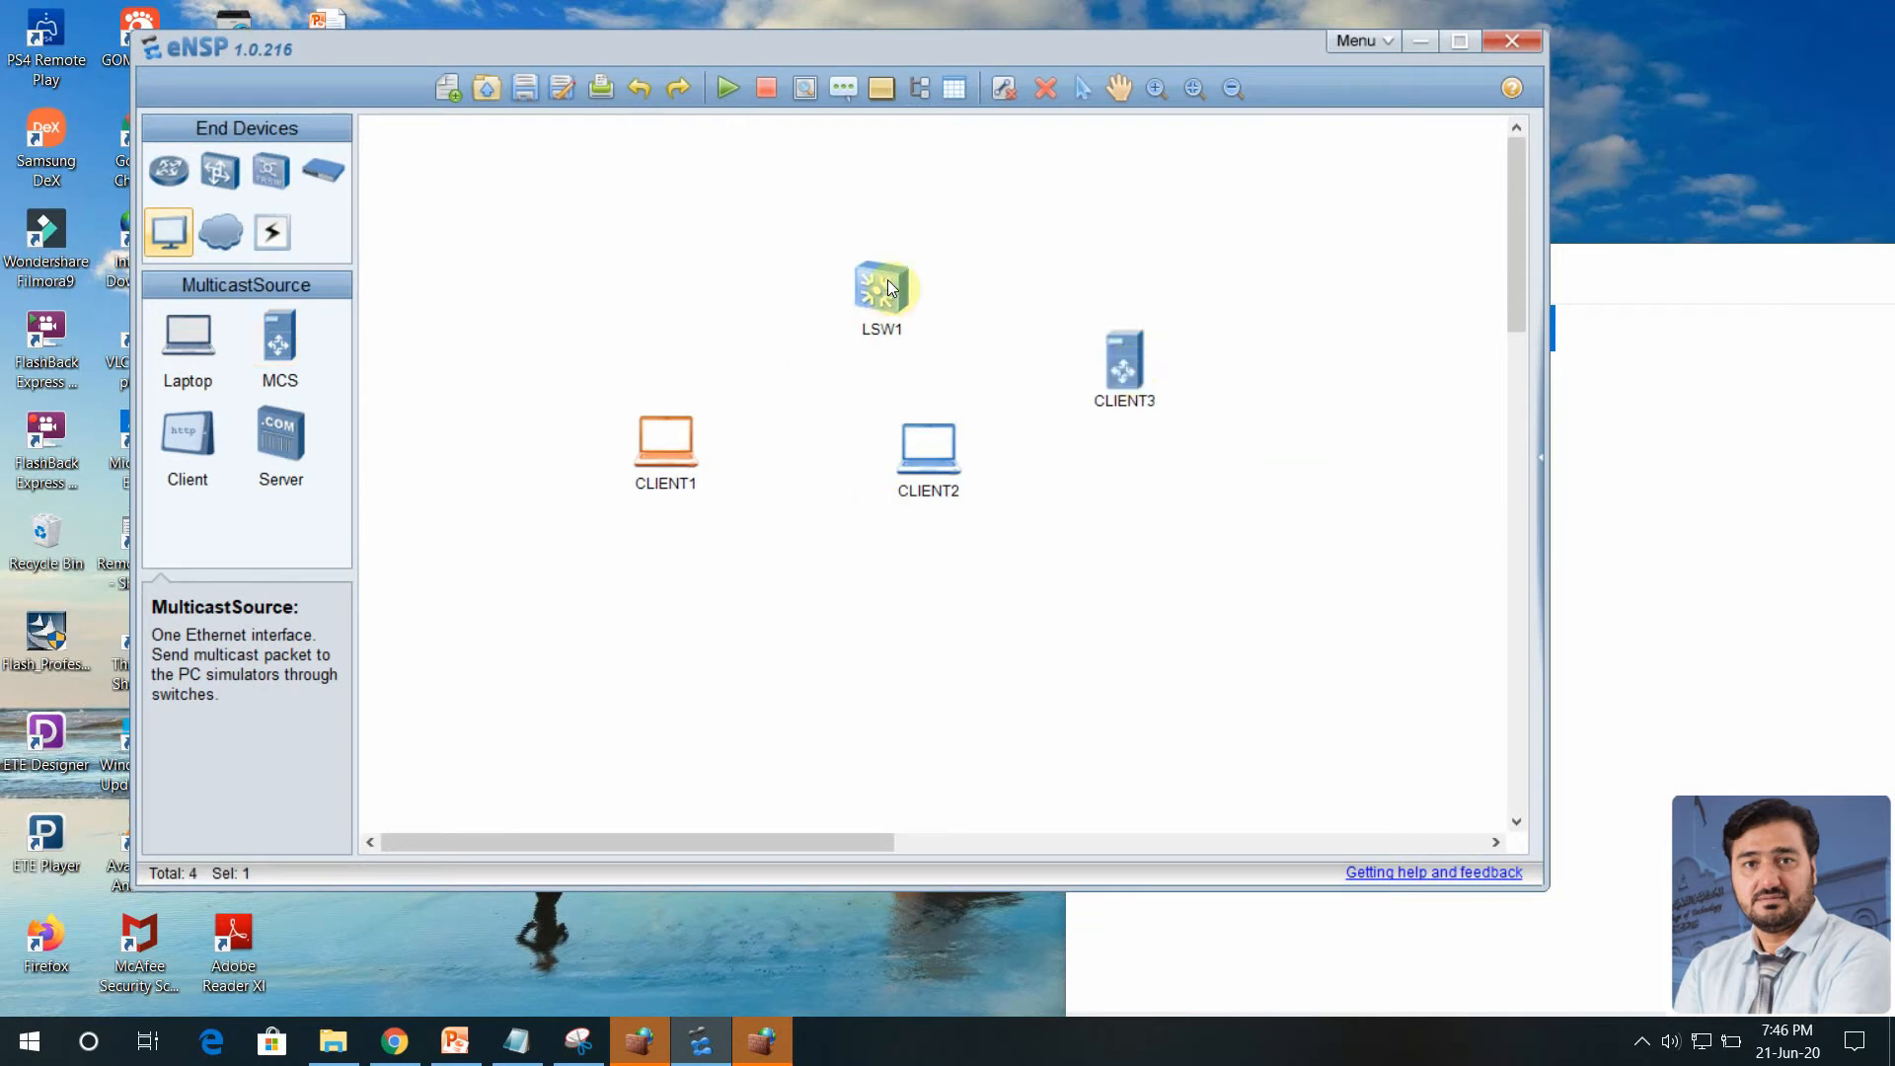
# - Rearrange the devices so LSW1 sits above and between the two laptops, with CLIENT3 level with the switch on its right
pyautogui.moveTo(887, 279); pyautogui.dragTo(831, 251)
pyautogui.moveTo(925, 474); pyautogui.dragTo(913, 514)
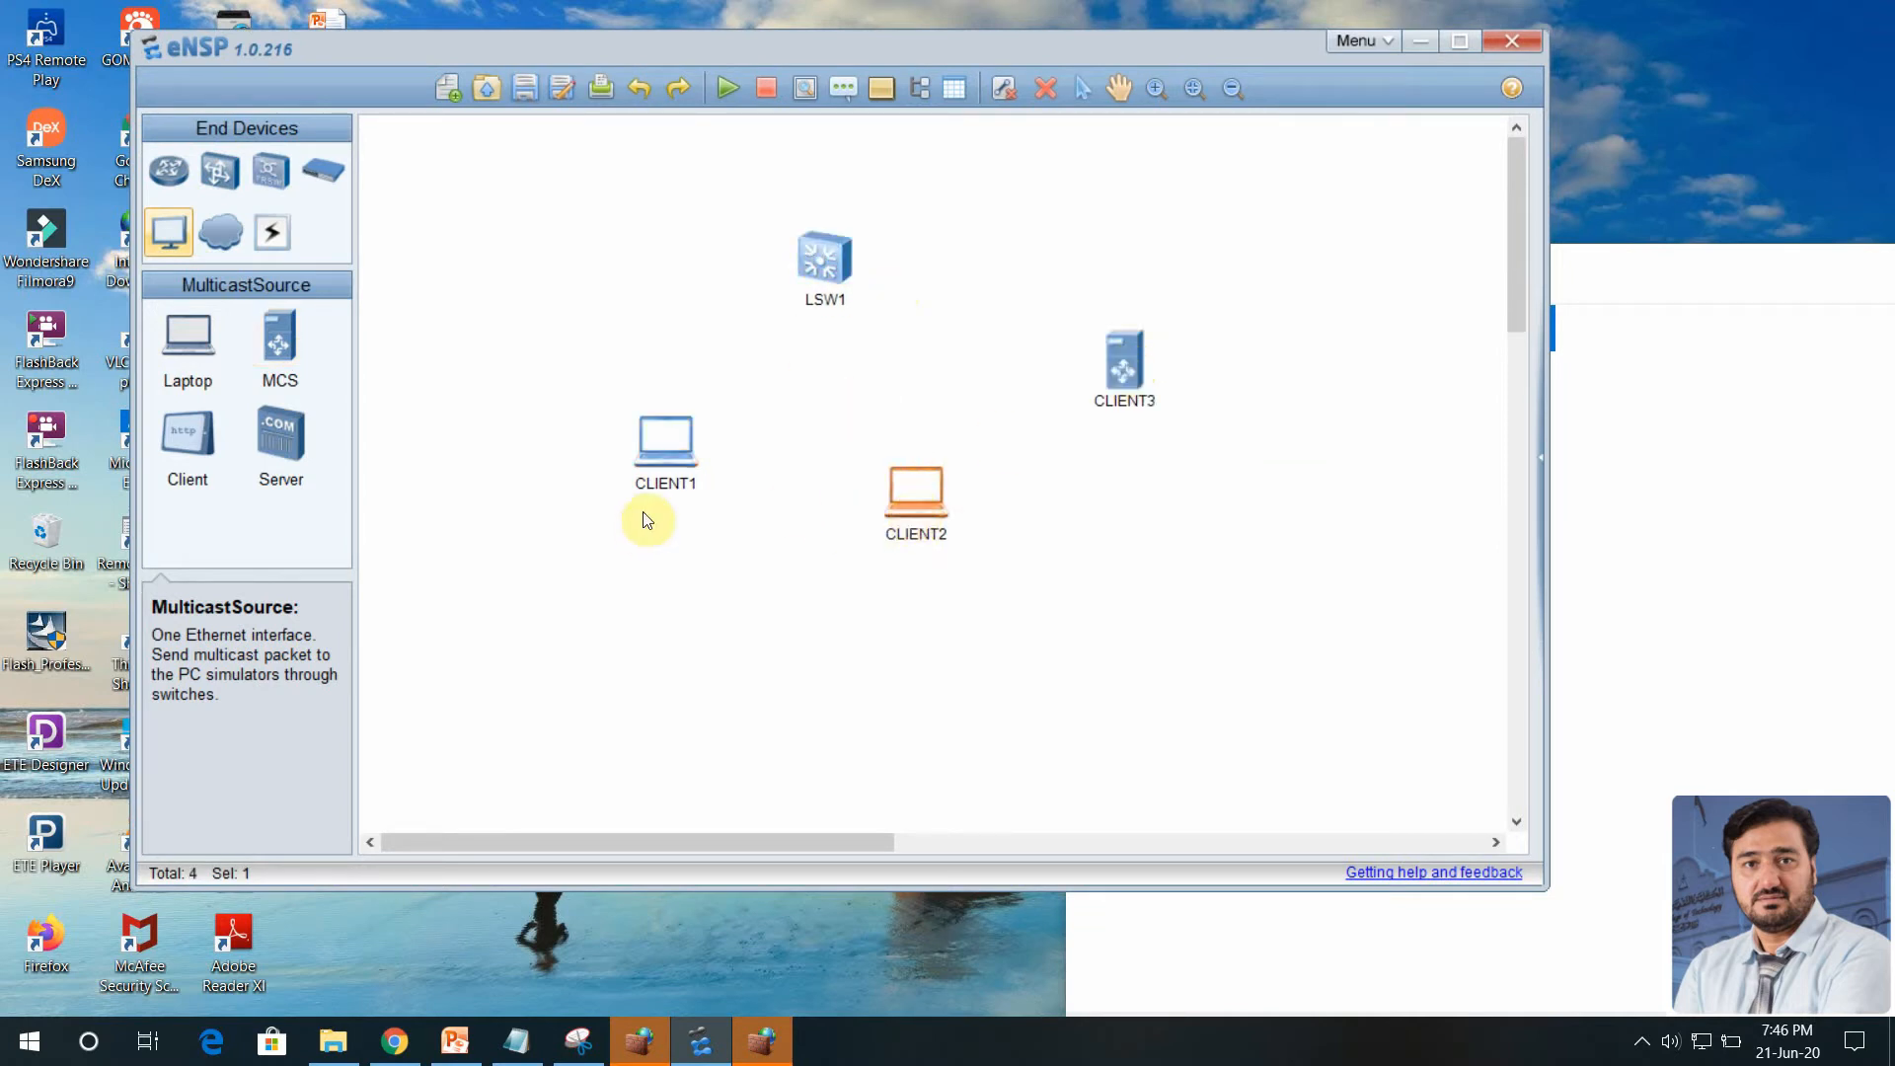
pyautogui.moveTo(650, 448); pyautogui.dragTo(645, 503)
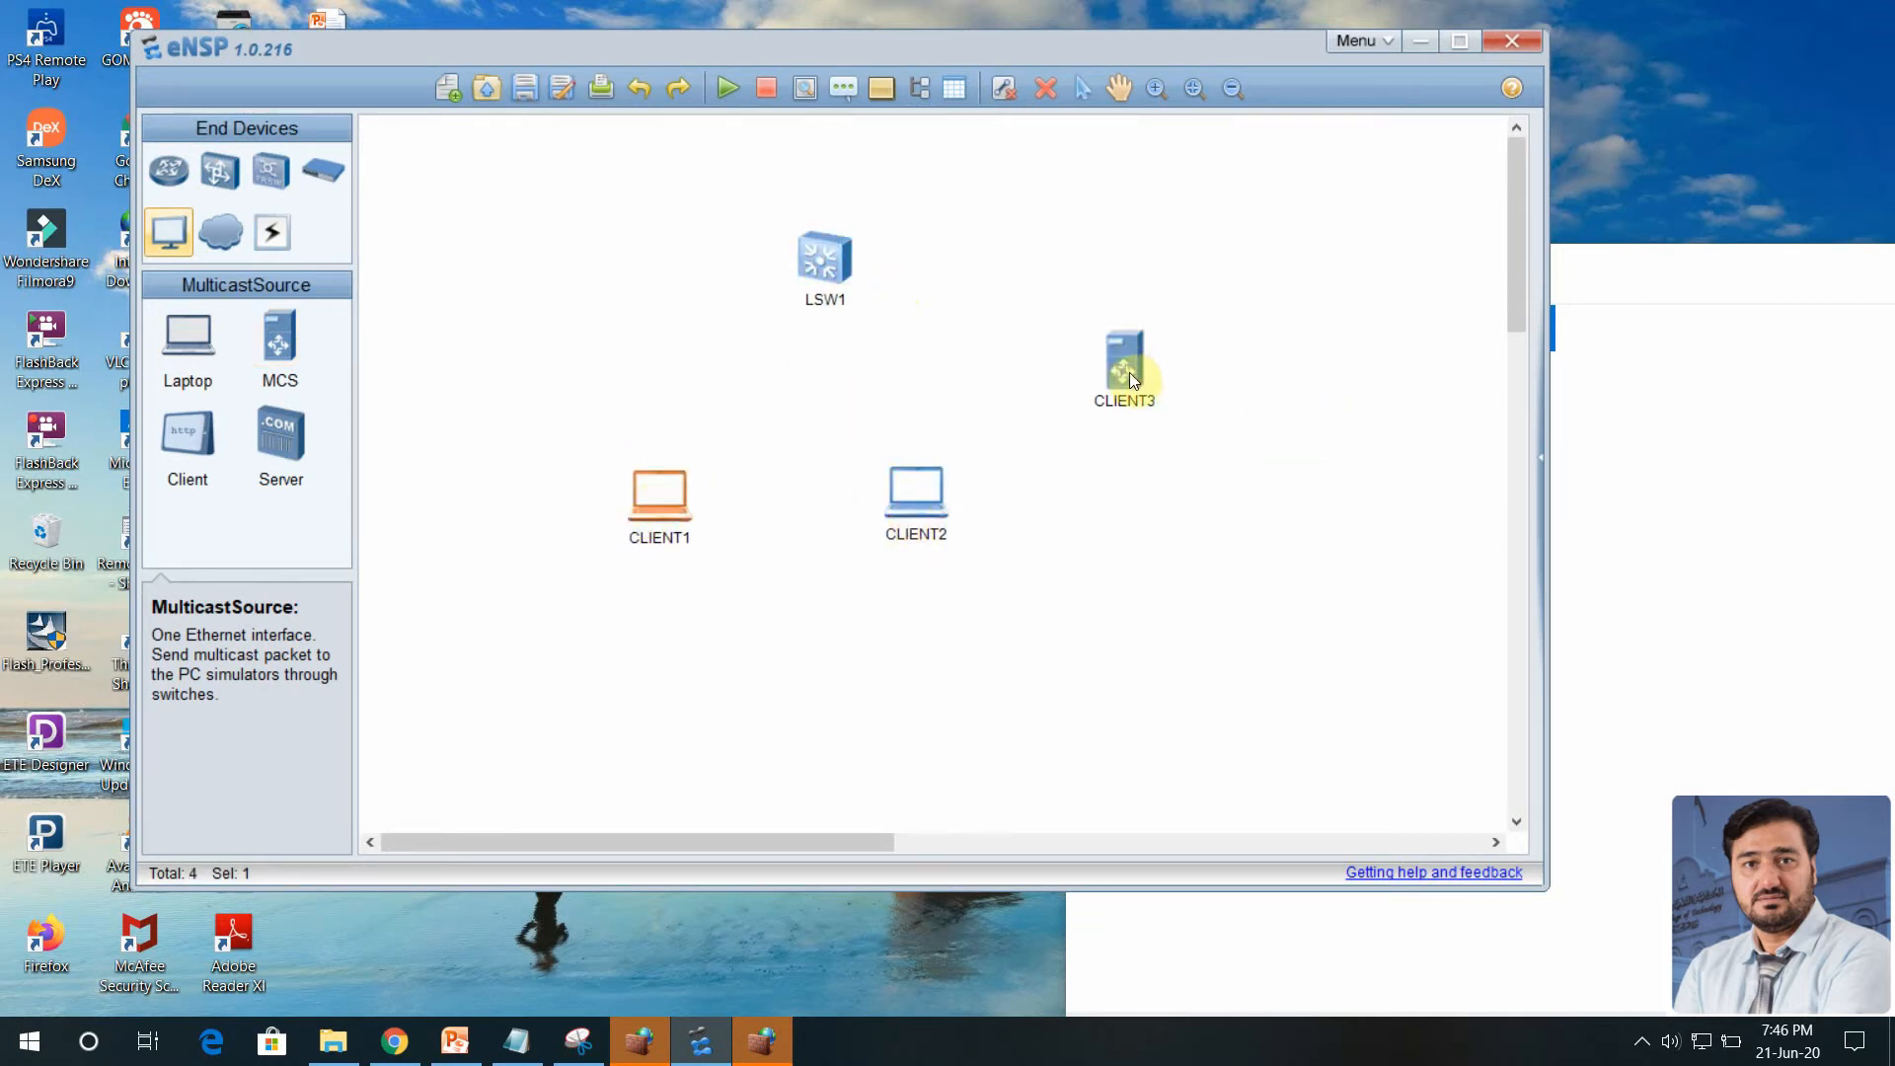
pyautogui.moveTo(1132, 377); pyautogui.dragTo(1133, 323)
pyautogui.moveTo(809, 266); pyautogui.dragTo(778, 302)
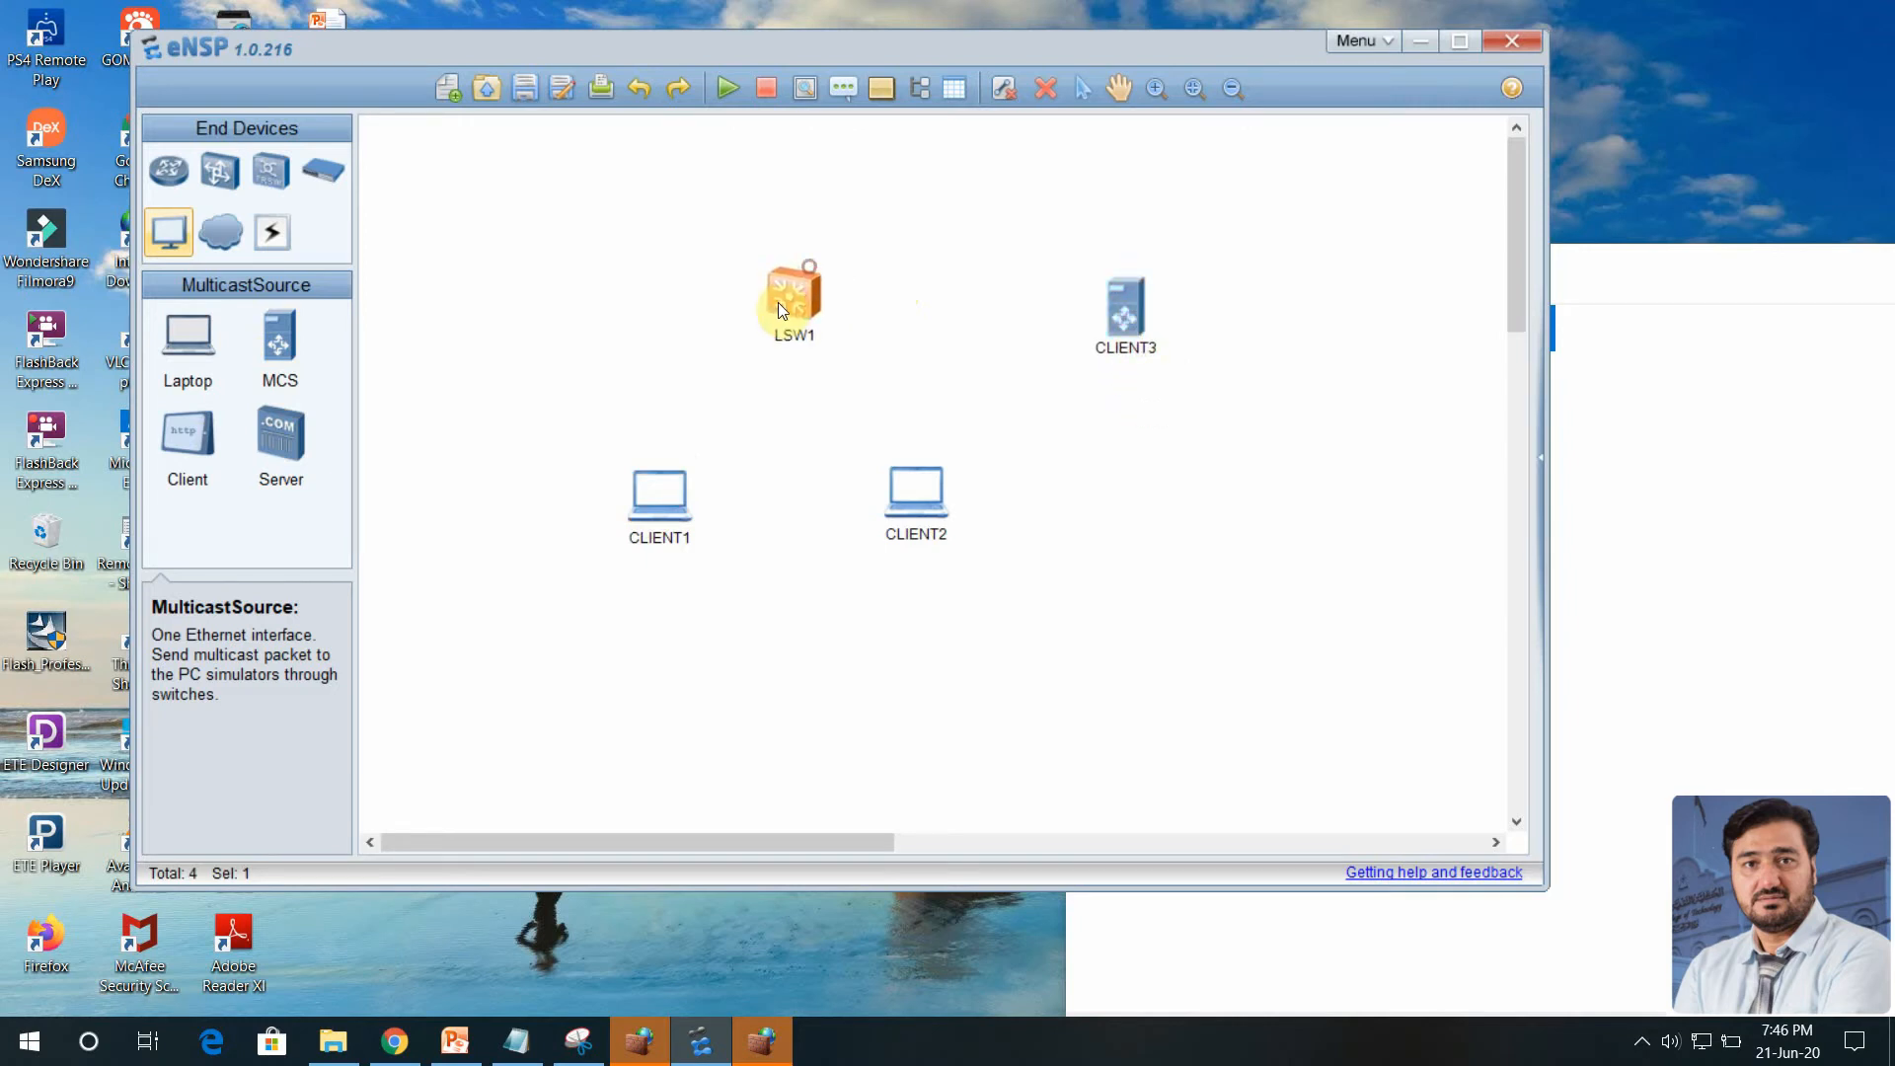
pyautogui.click(596, 417)
# - Link the LSW1 switch to the CLIENT1 and CLIENT2 laptops using Auto connections
pyautogui.click(269, 234)
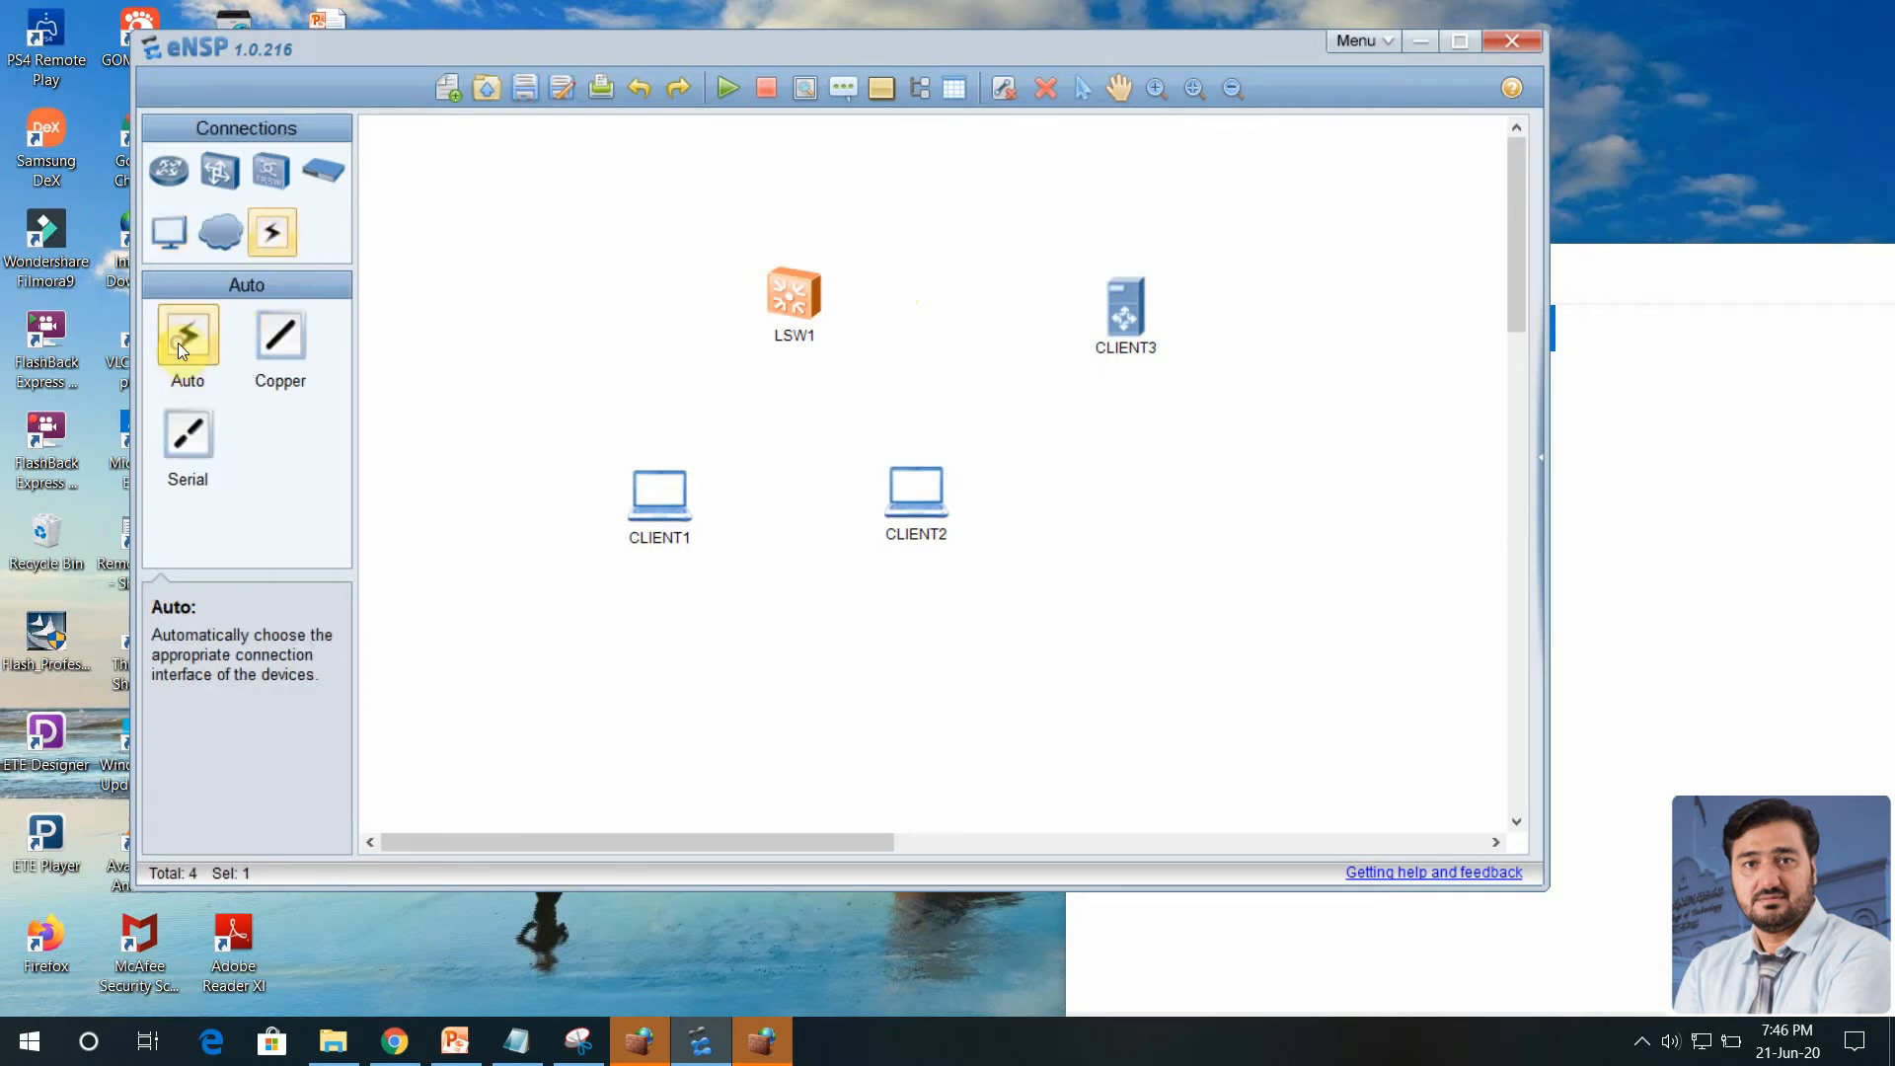
pyautogui.click(177, 342)
pyautogui.click(790, 296)
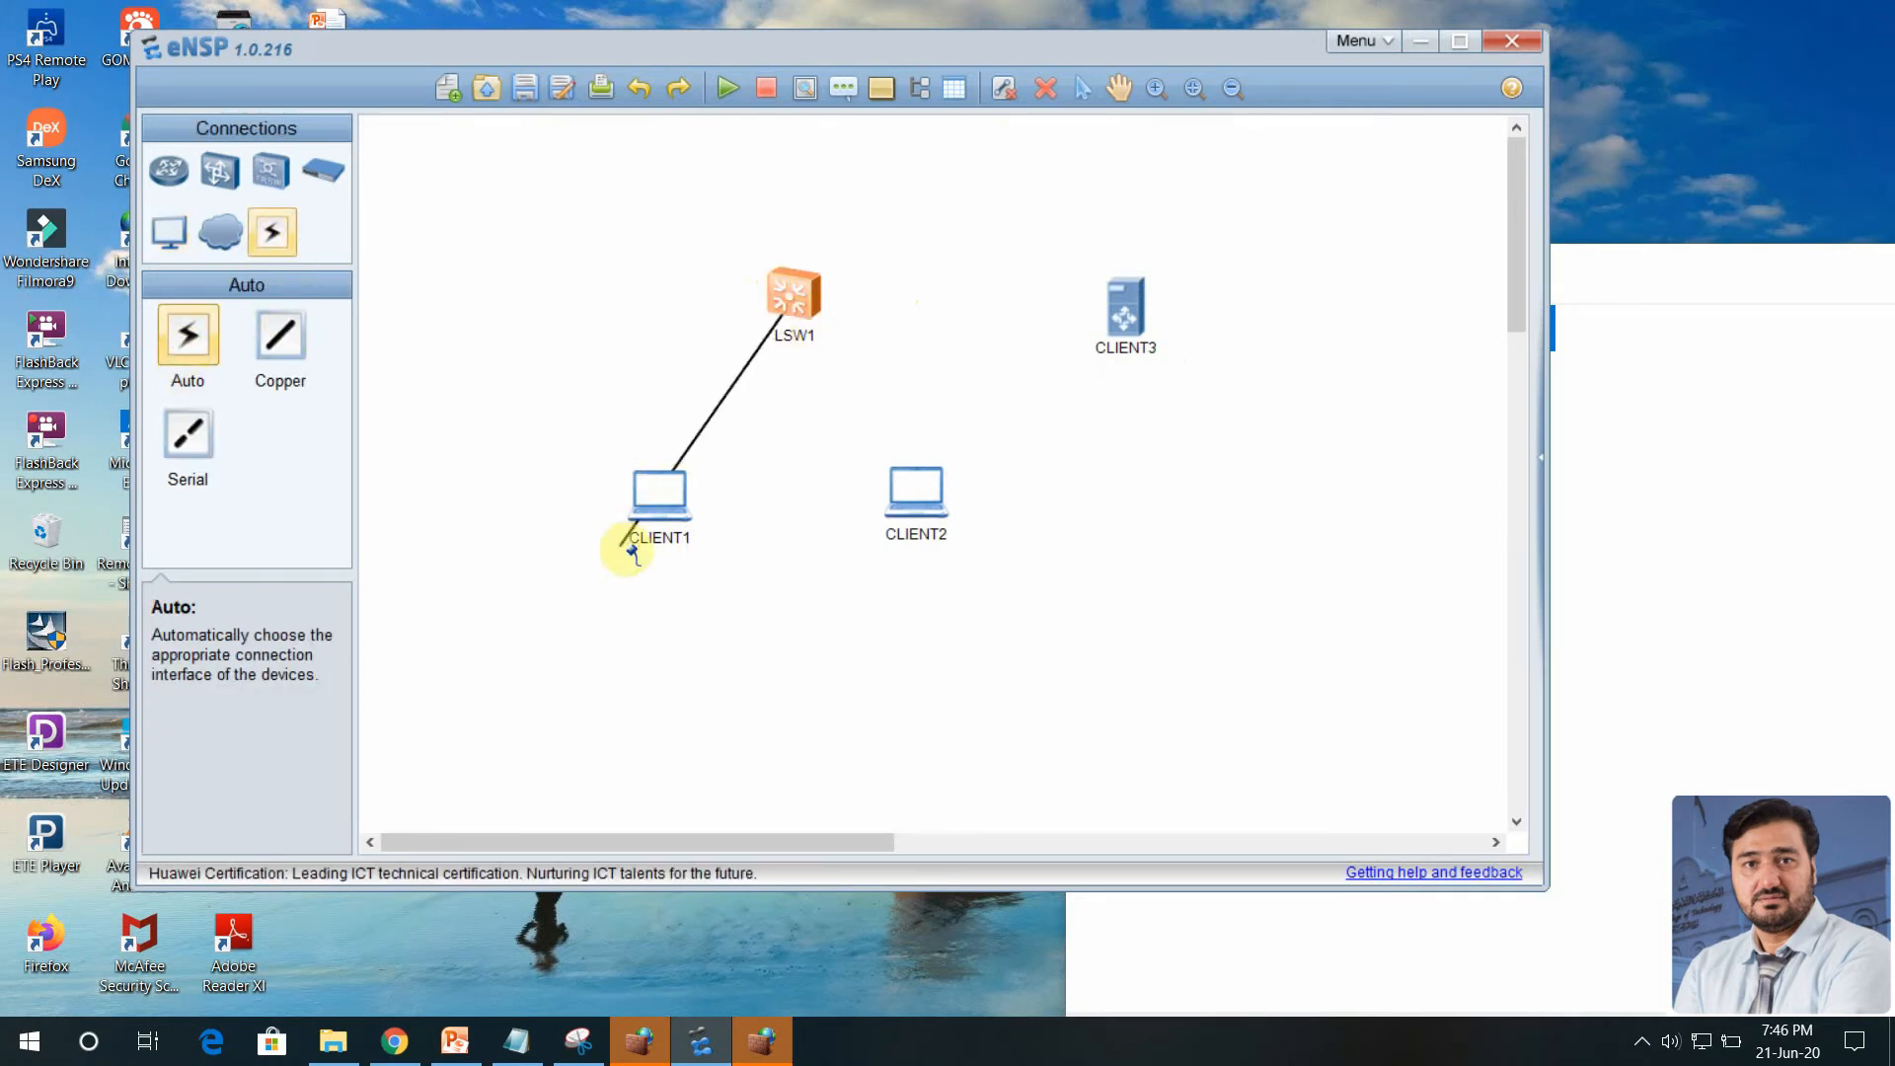
pyautogui.click(656, 493)
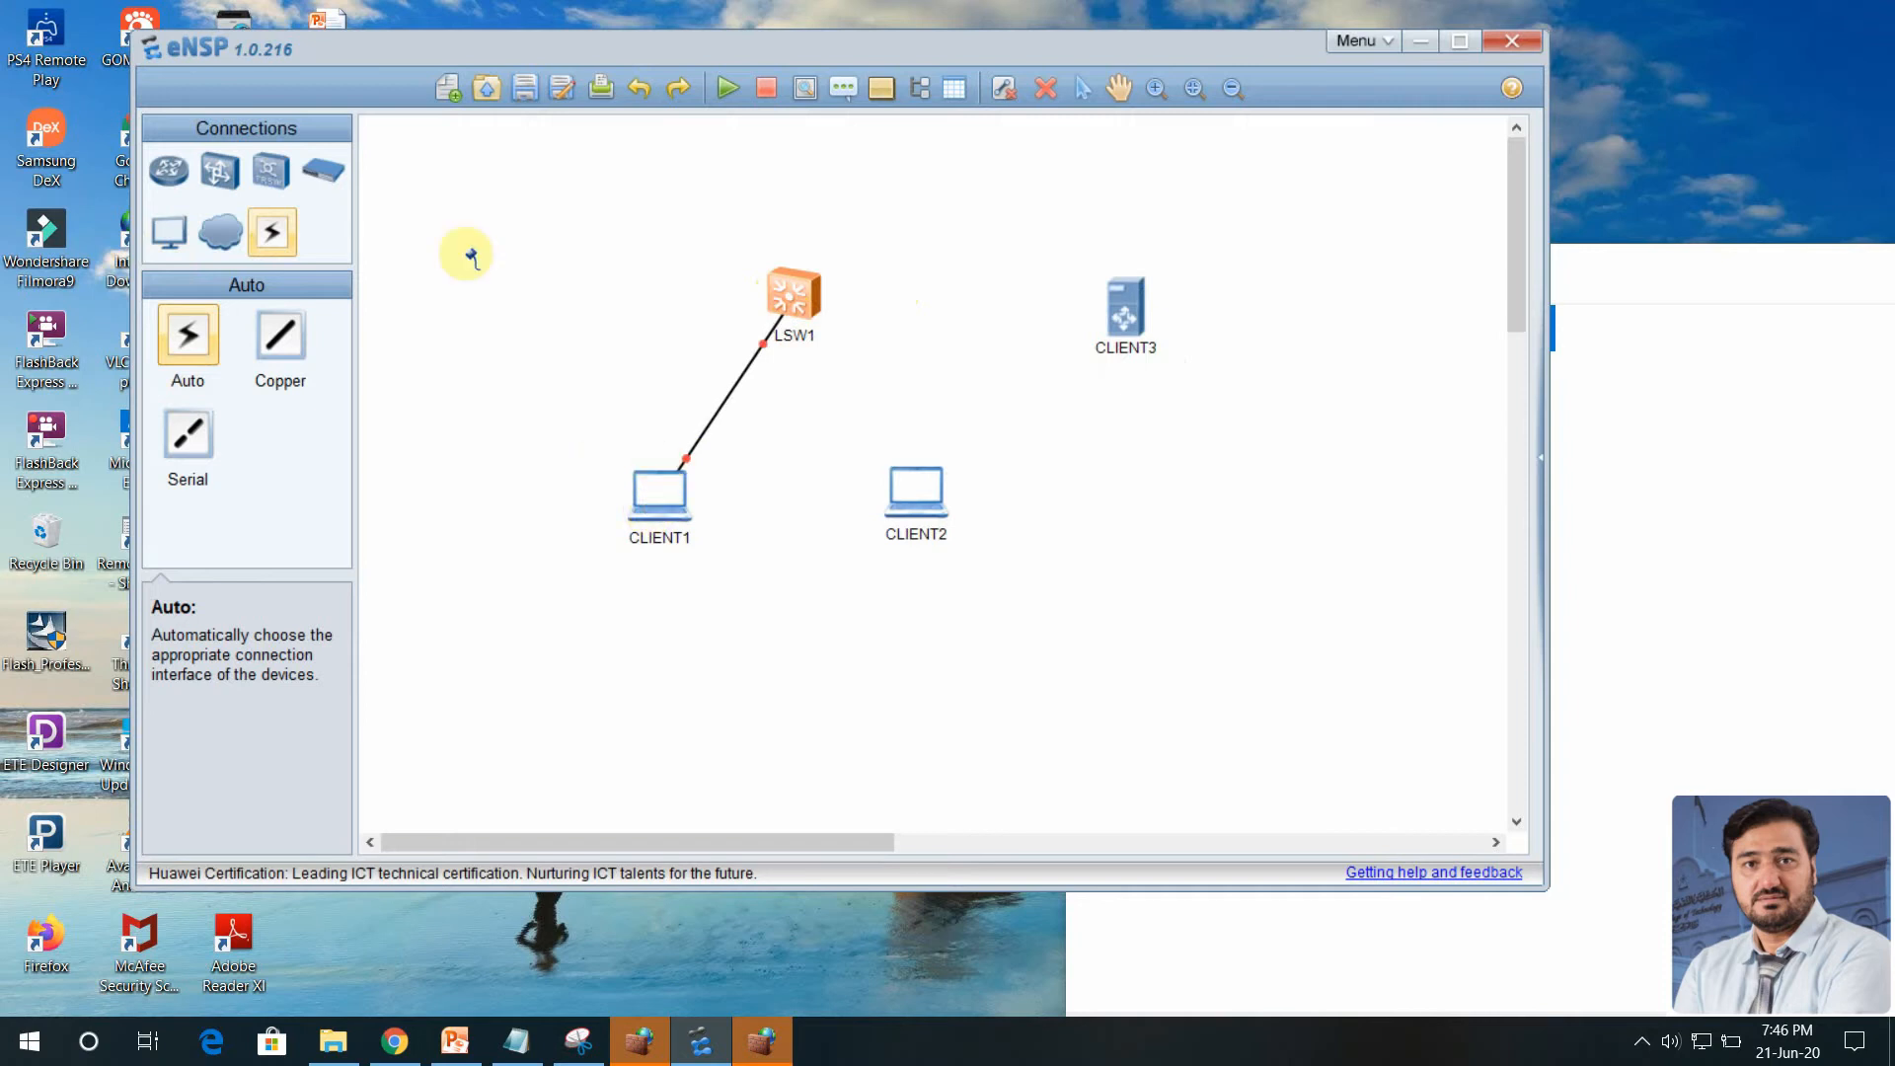
pyautogui.rightClick(275, 239)
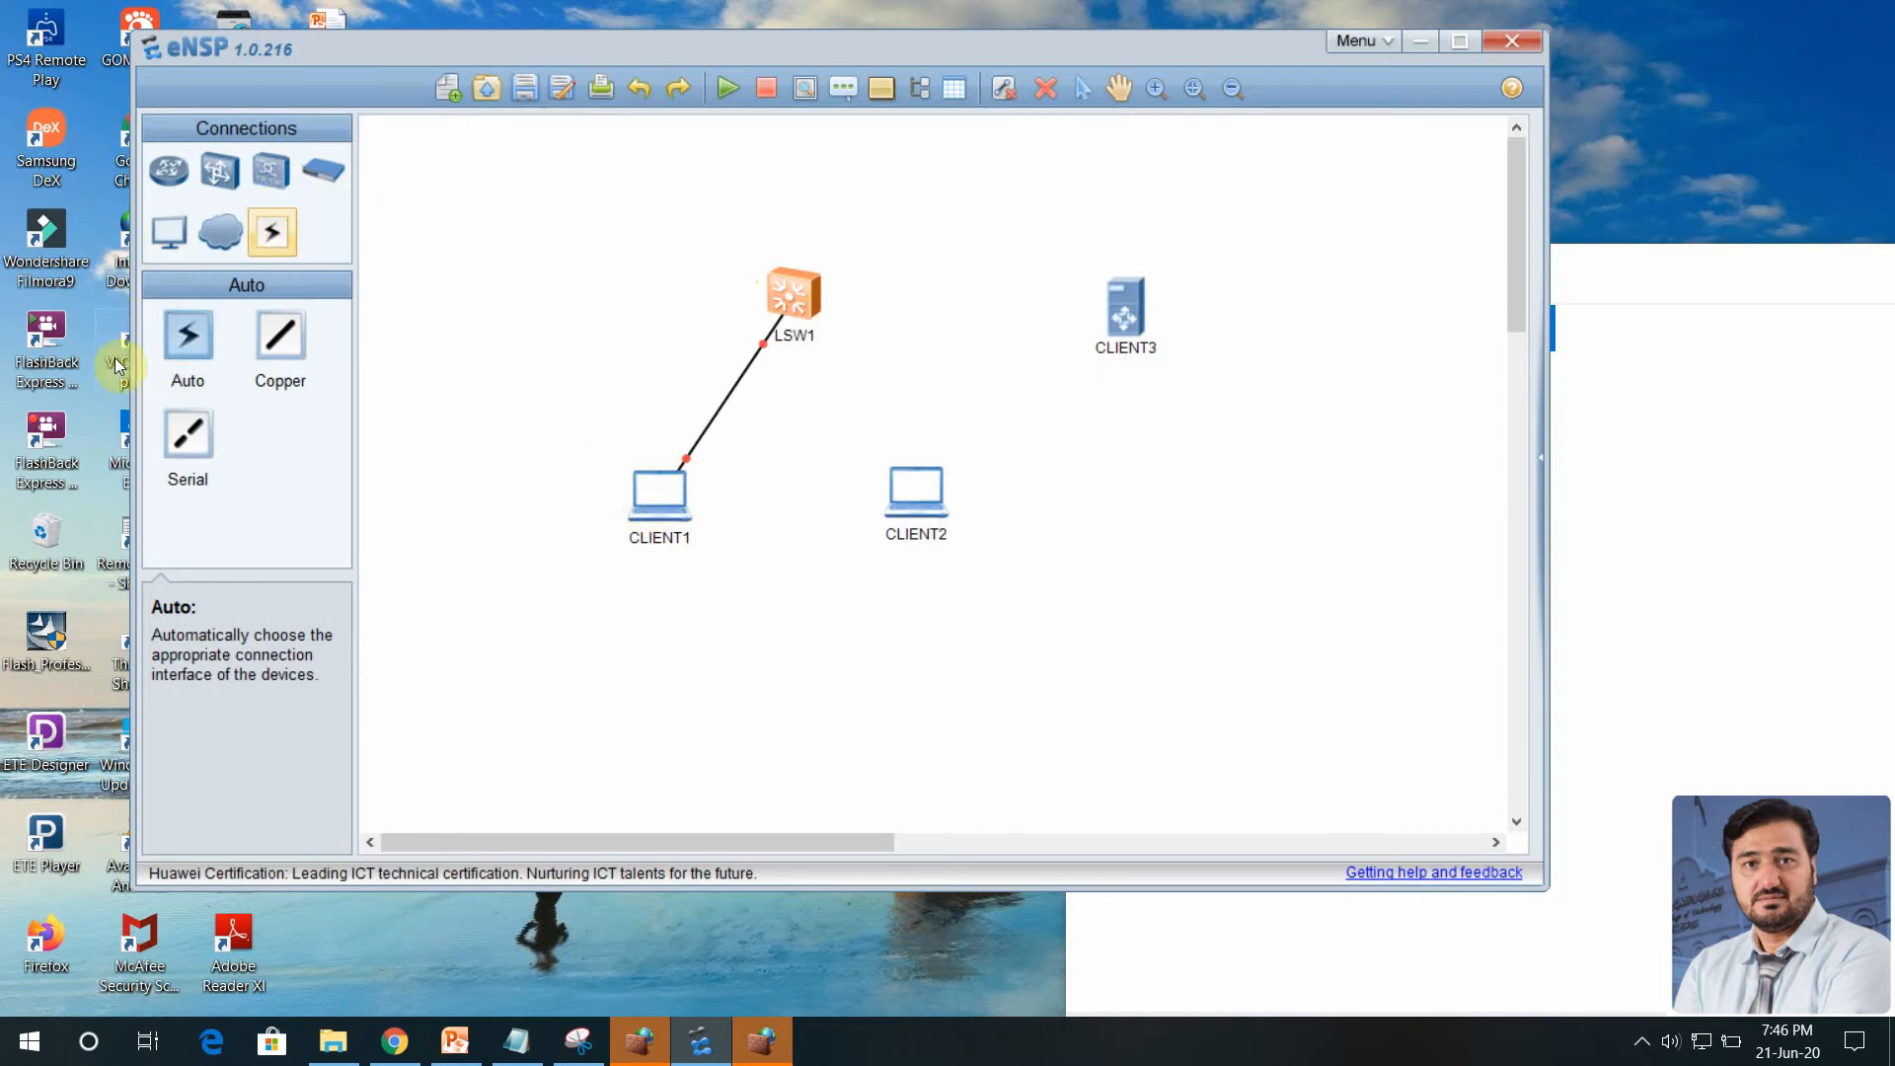
pyautogui.click(185, 345)
pyautogui.click(801, 296)
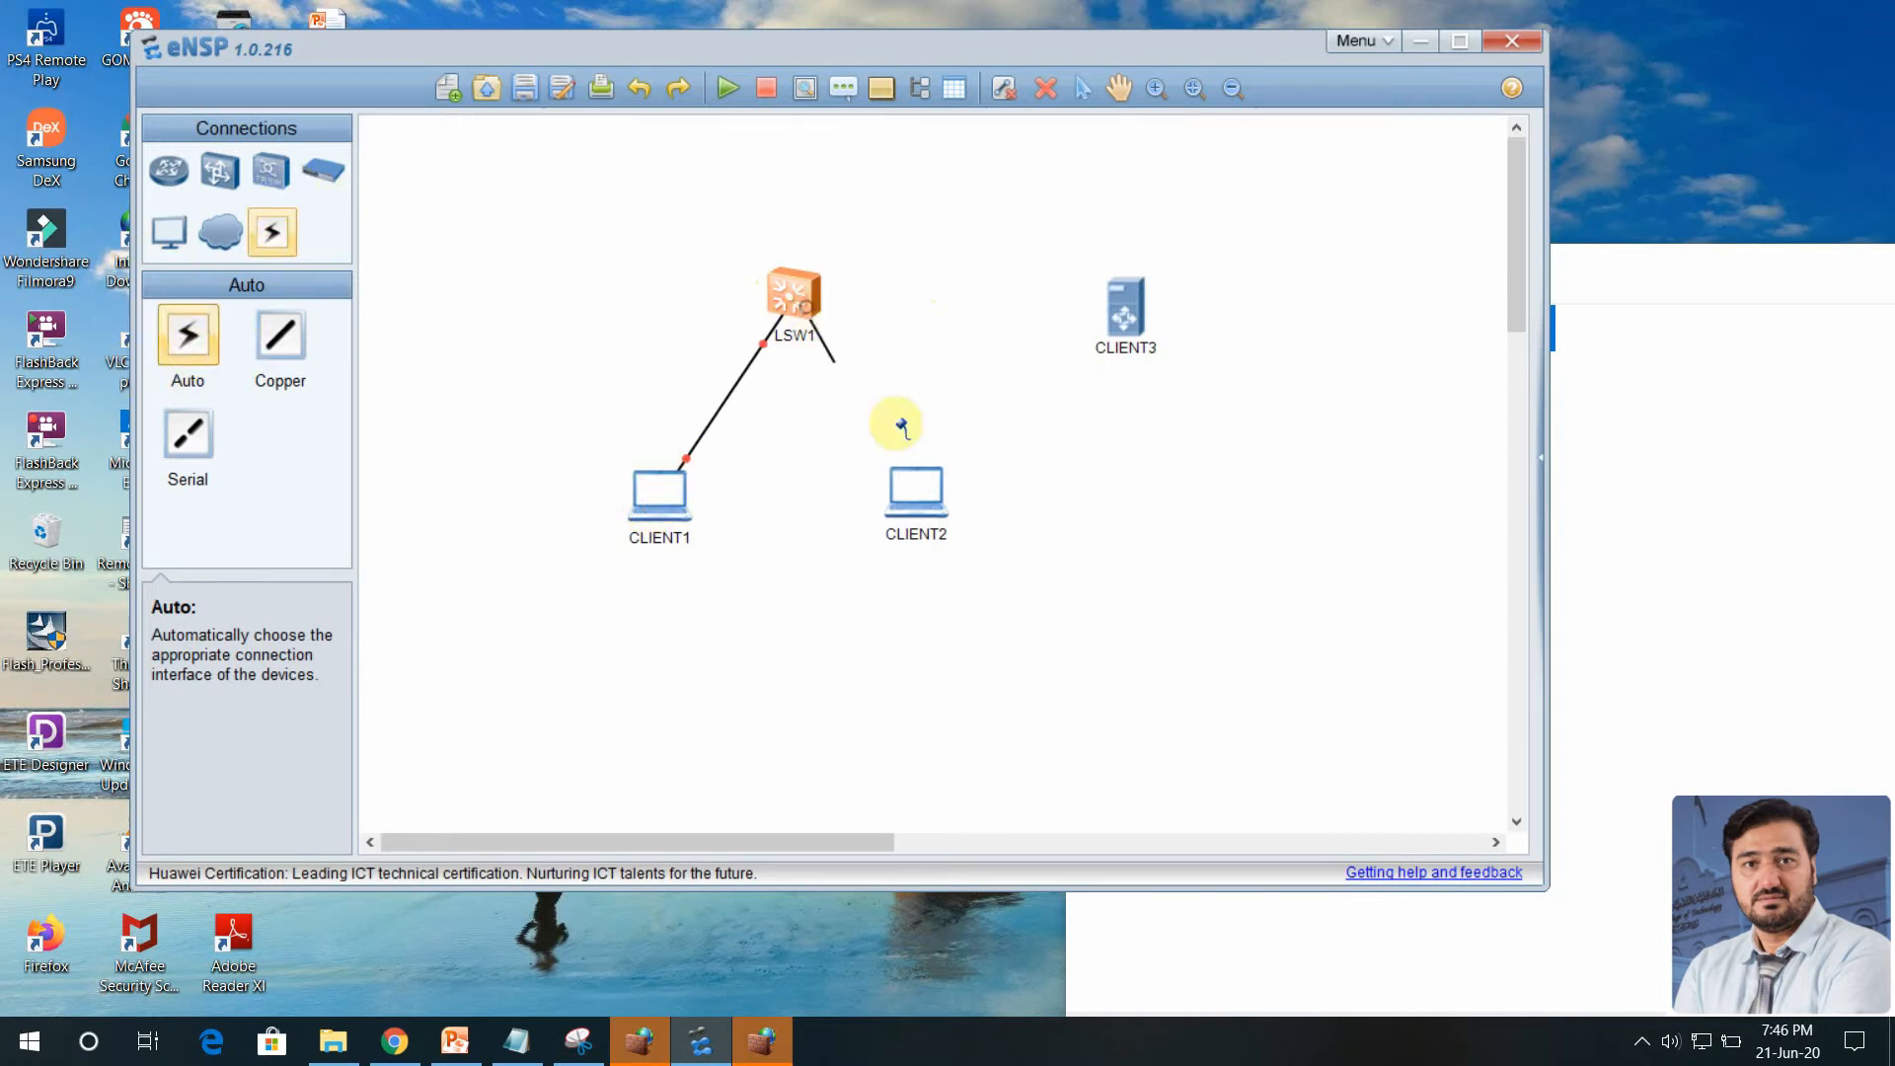
pyautogui.click(918, 502)
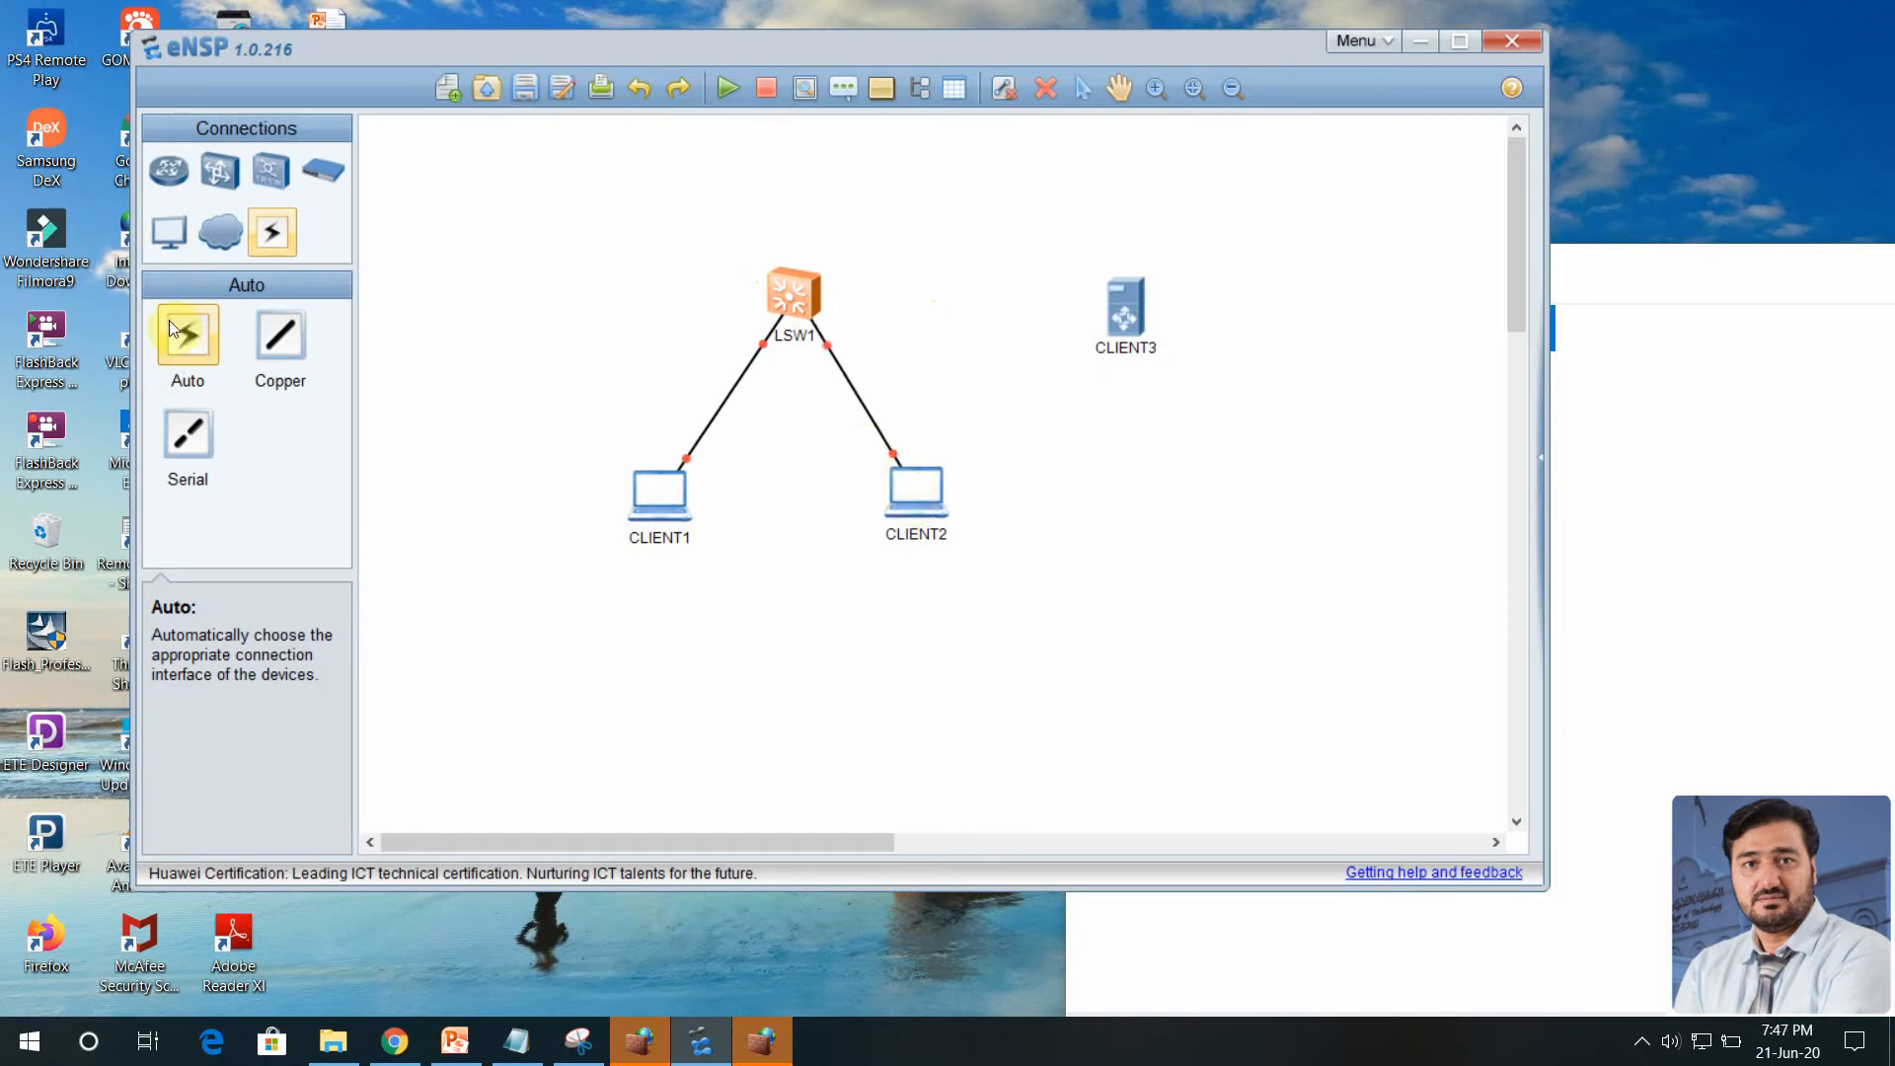
# - Link LSW1 to the CLIENT3 multicast source with an Auto connection and leave connection mode
pyautogui.click(192, 339)
pyautogui.click(789, 293)
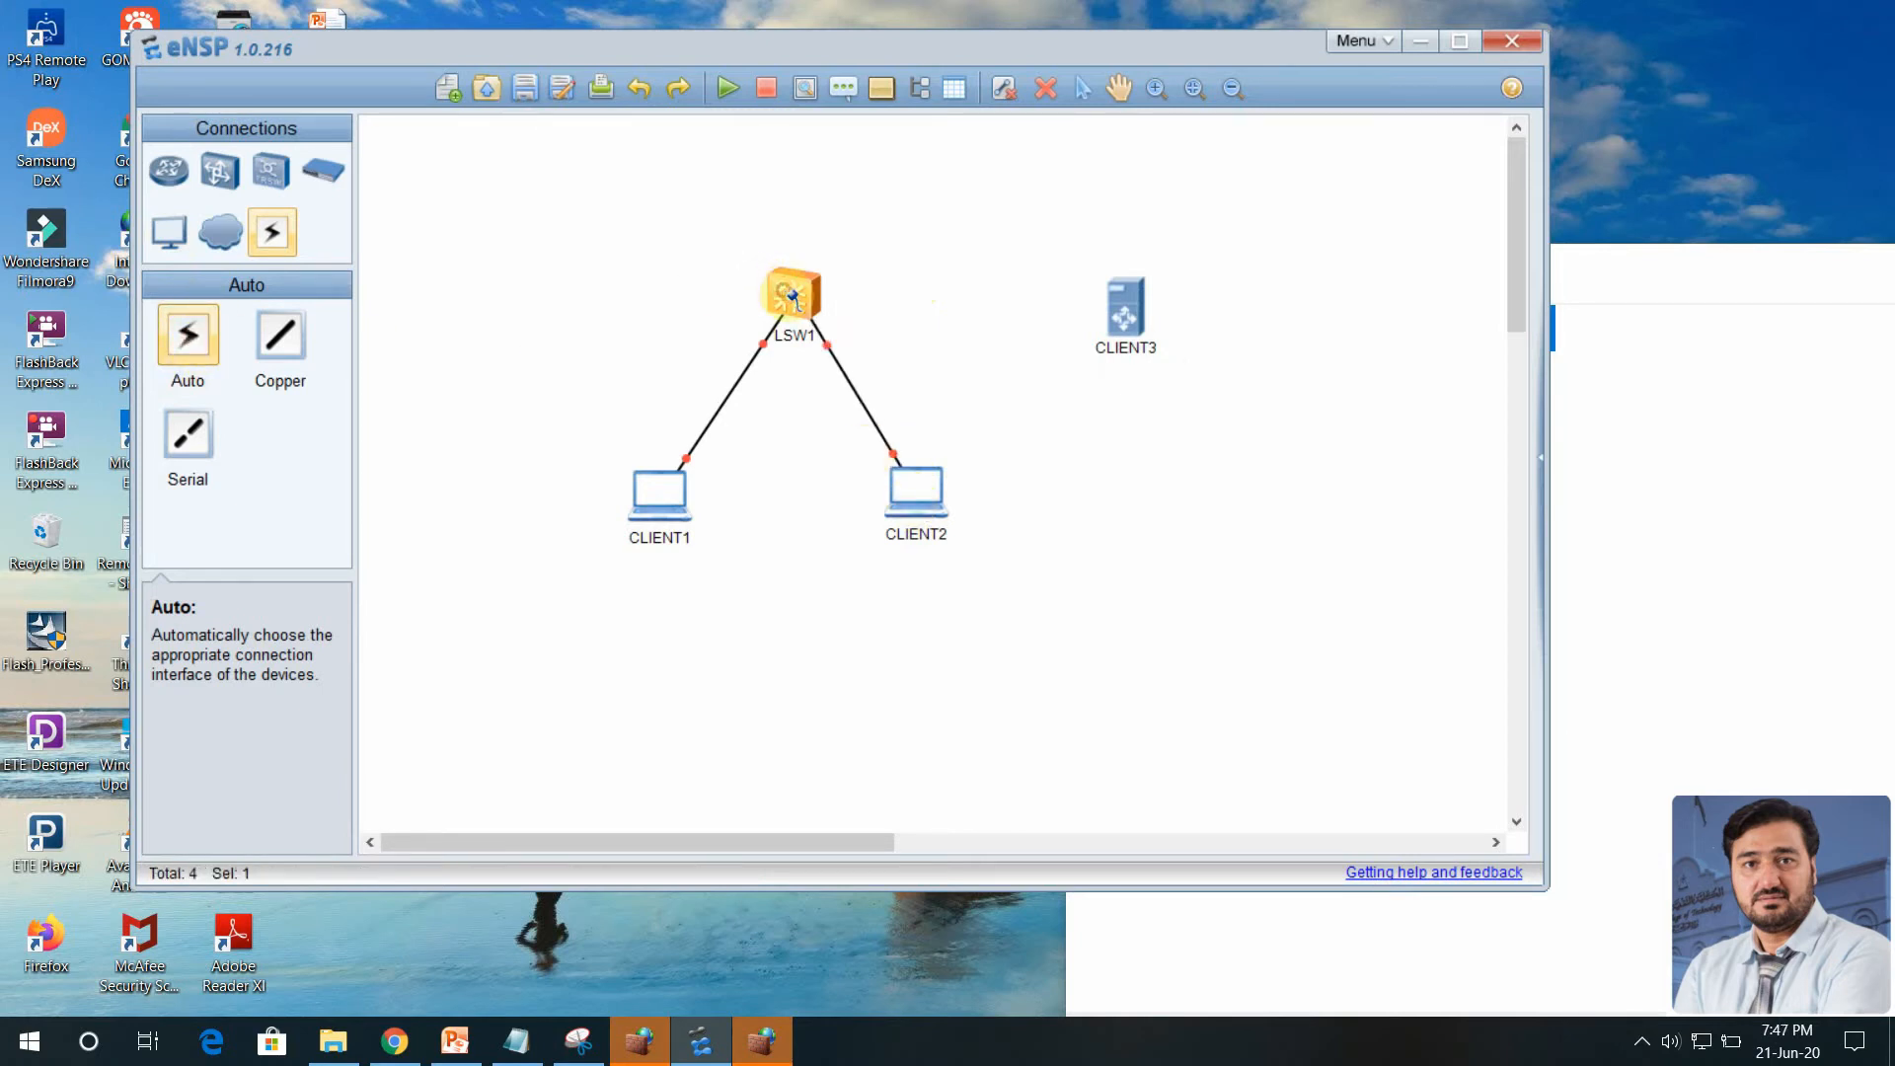
pyautogui.click(1125, 310)
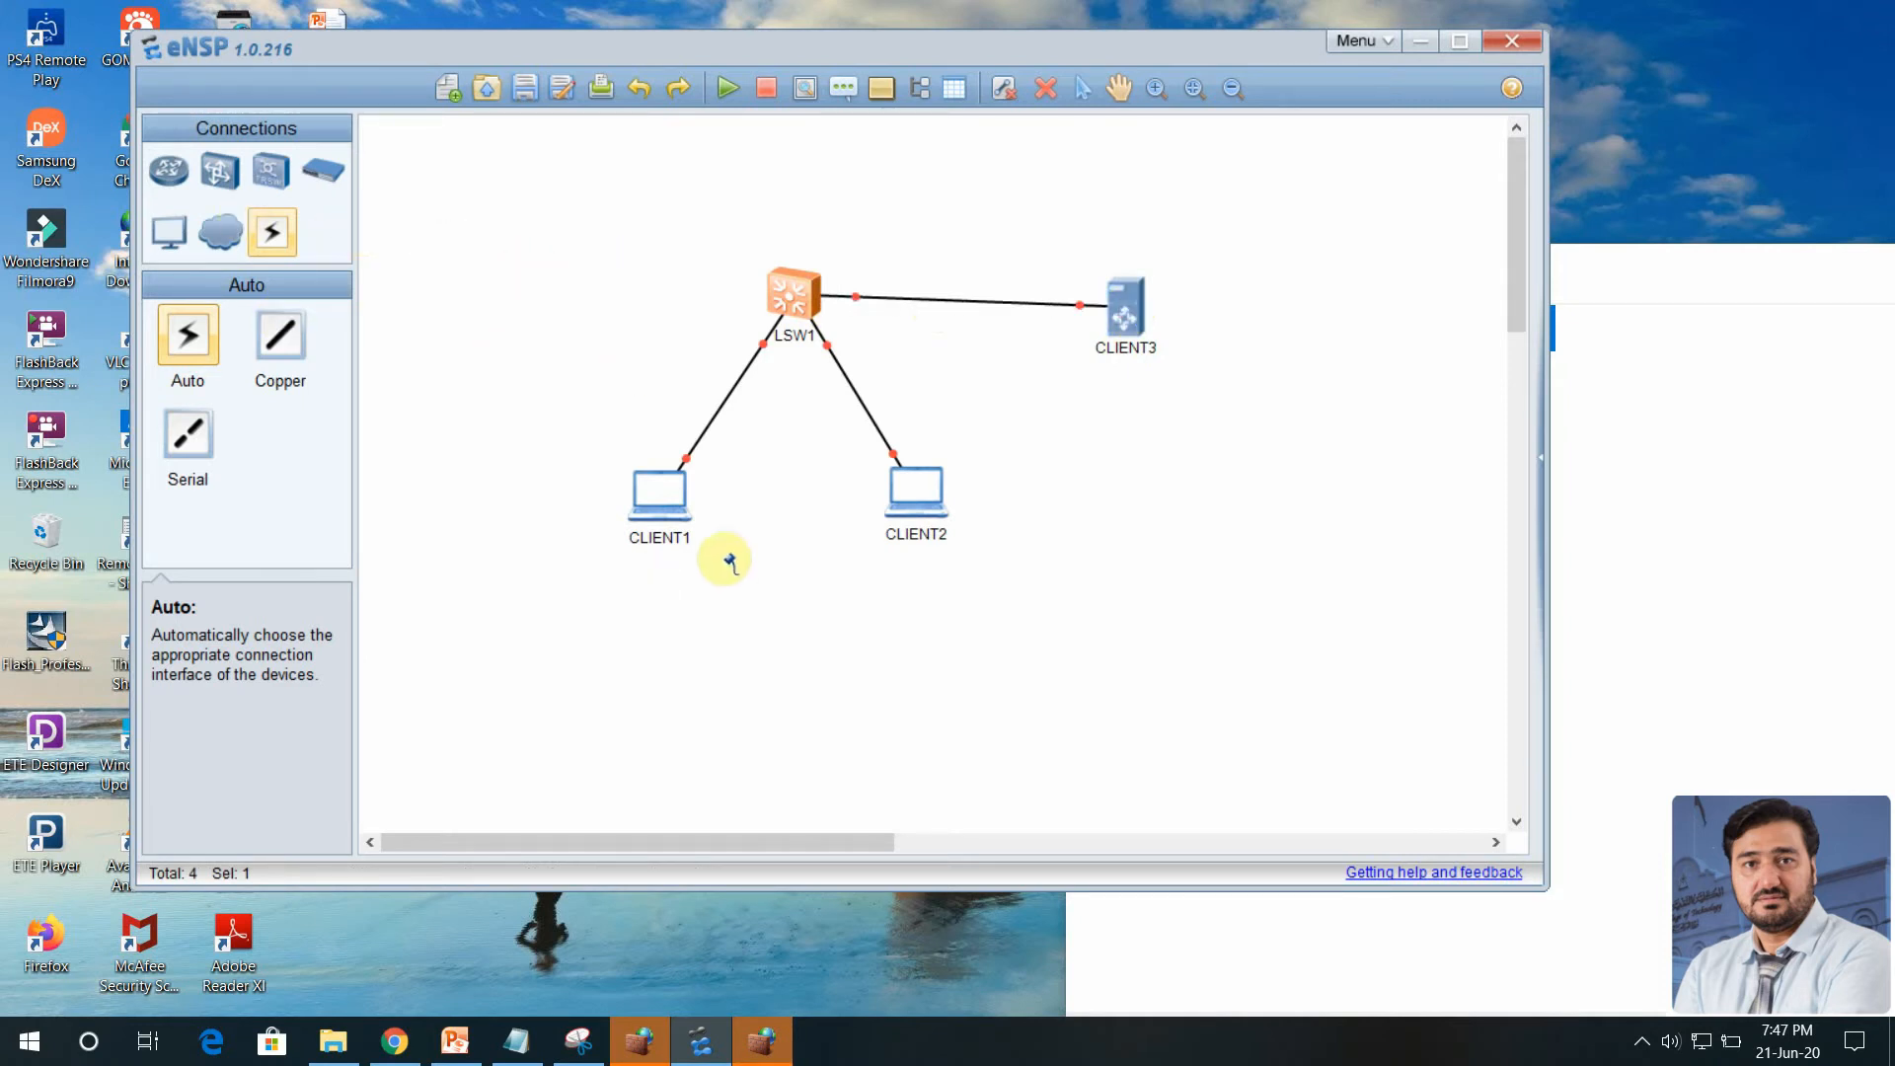
pyautogui.rightClick(650, 487)
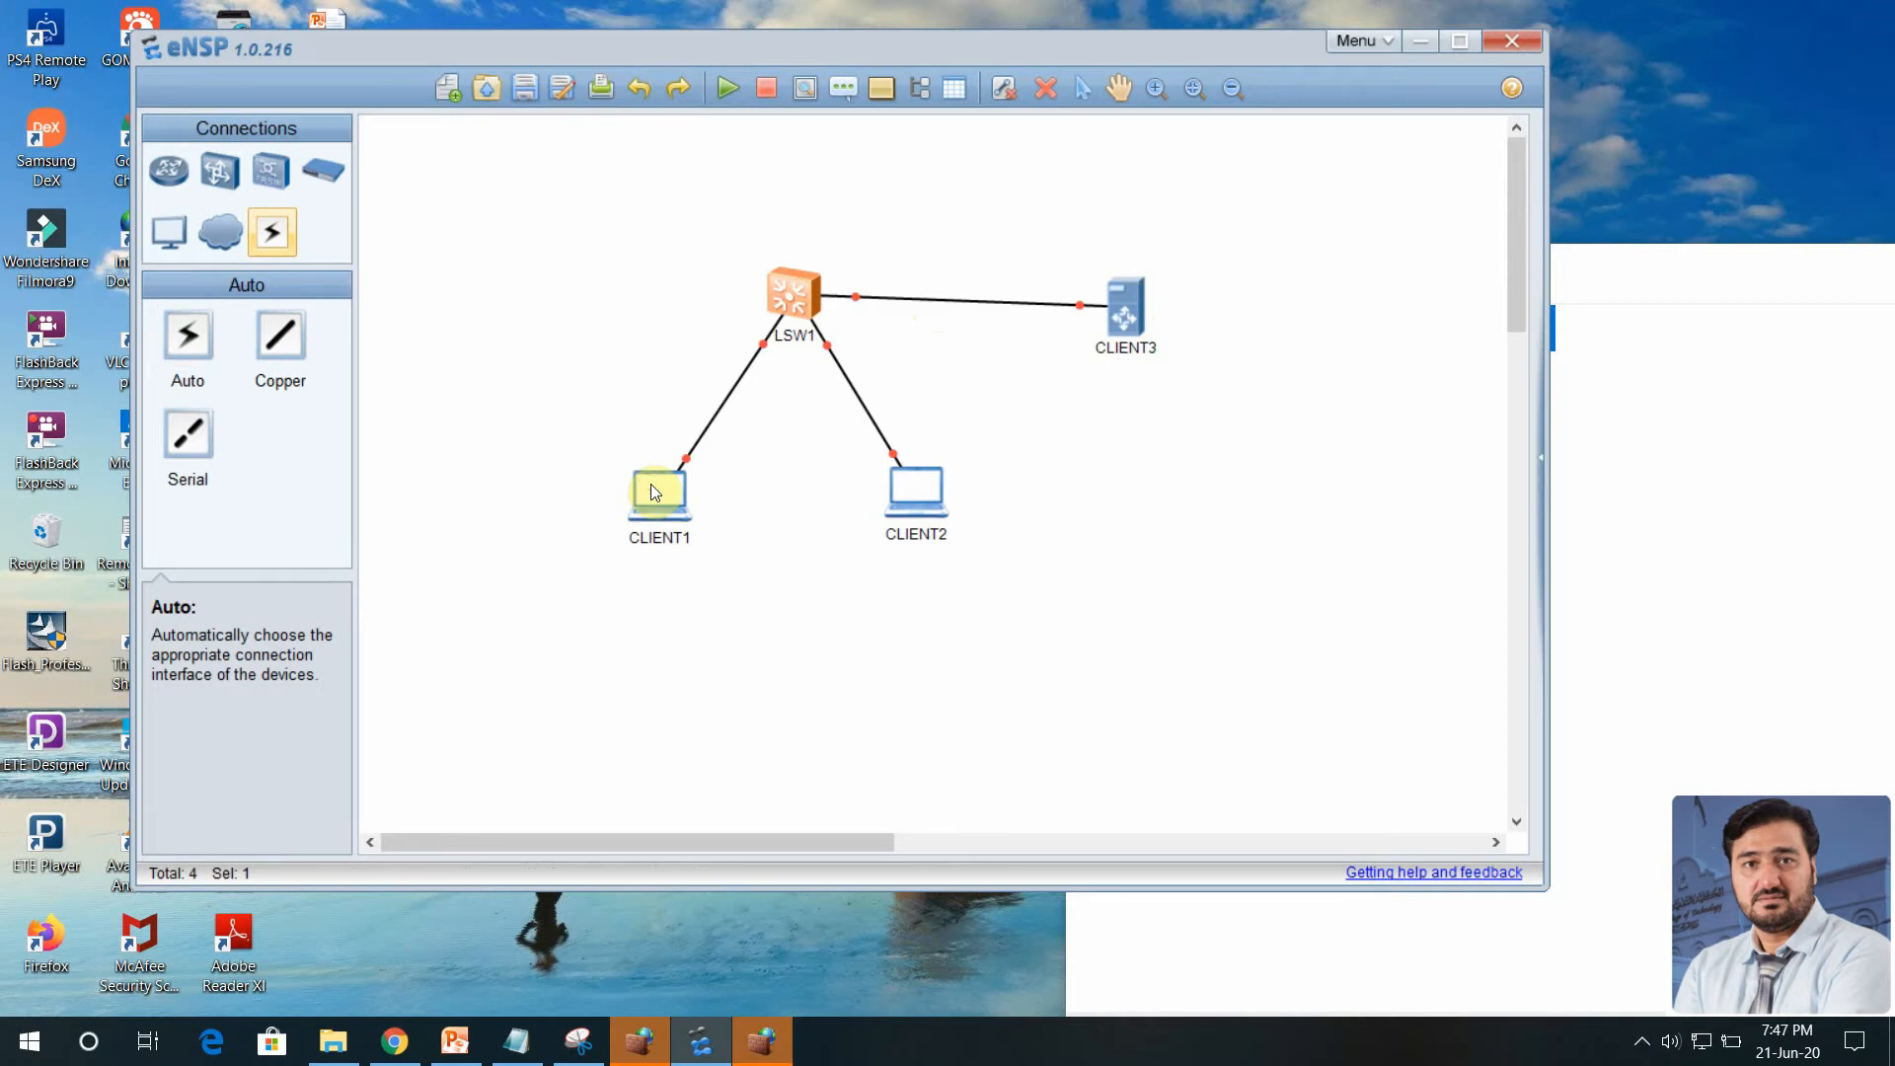
# - Start CLIENT1, LSW1, CLIENT2 and CLIENT3, and allow ensp_switch through the firewall on public networks
pyautogui.rightClick(651, 490)
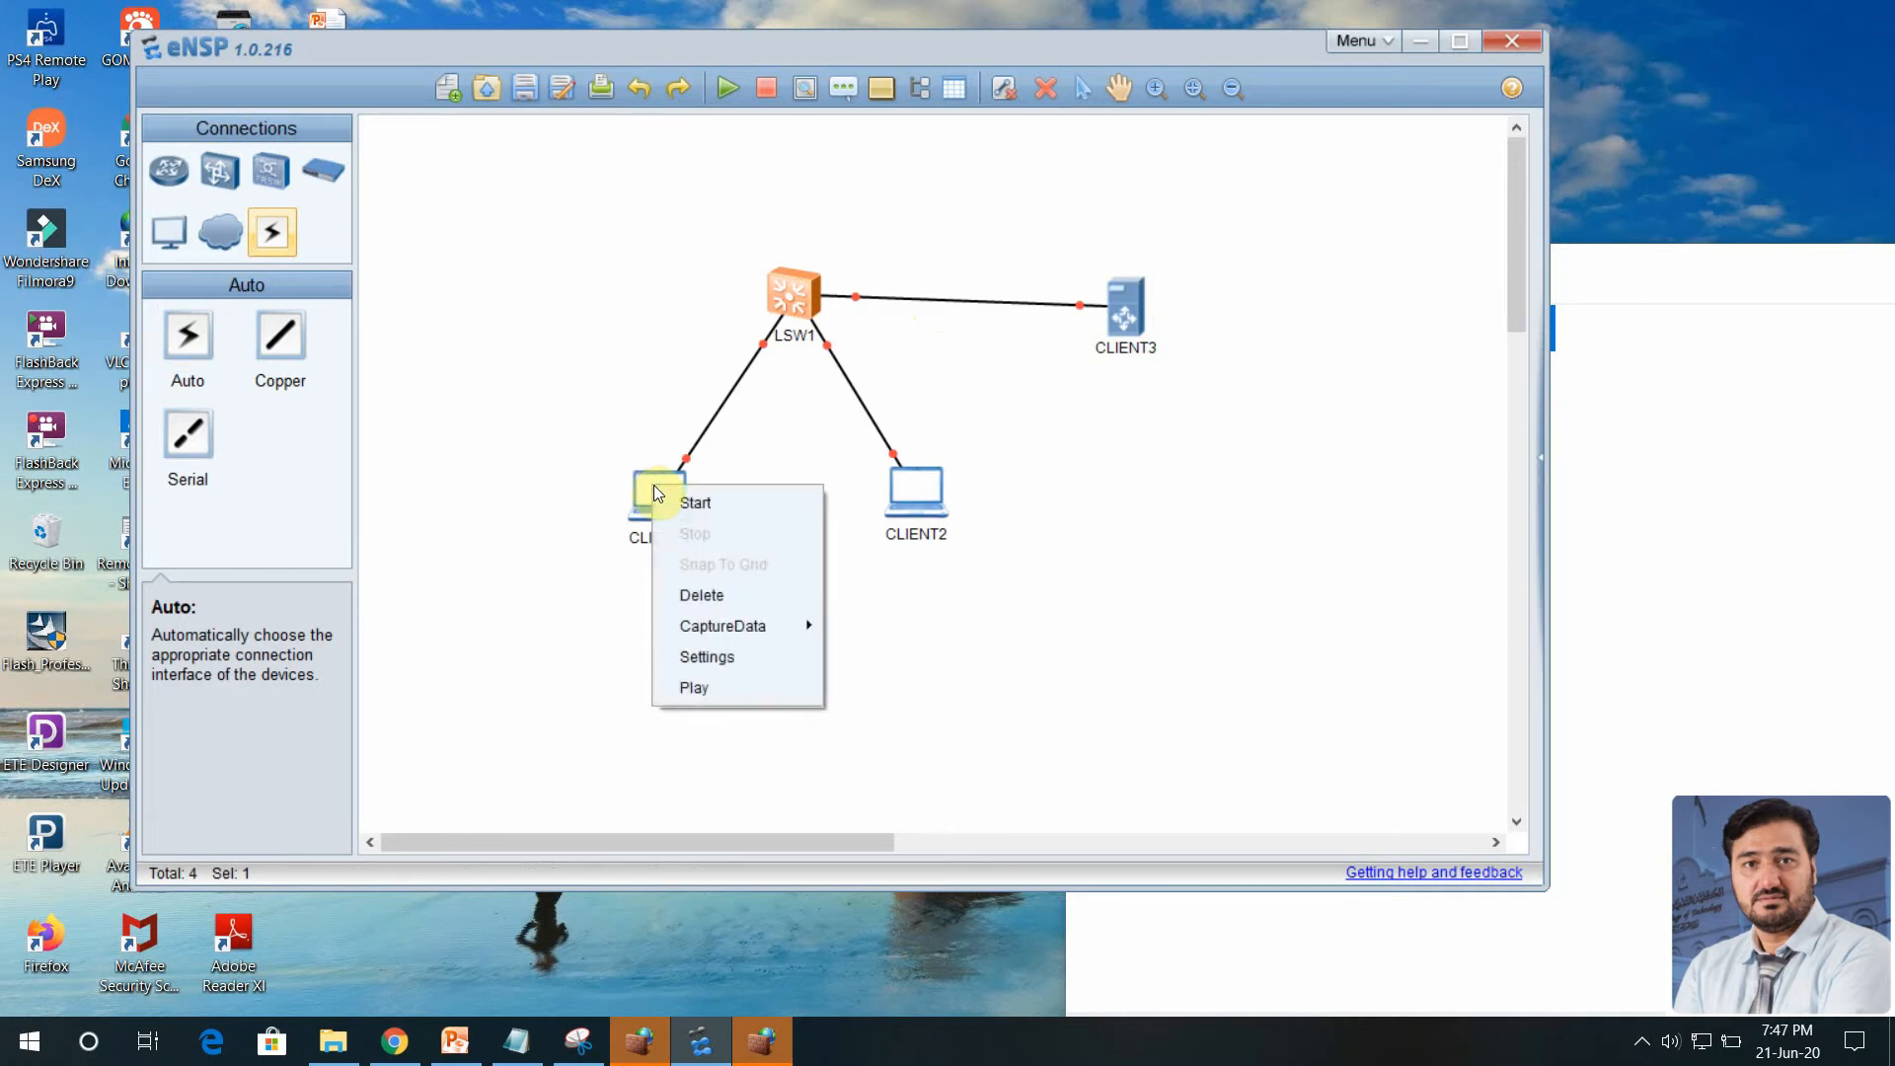
pyautogui.click(700, 503)
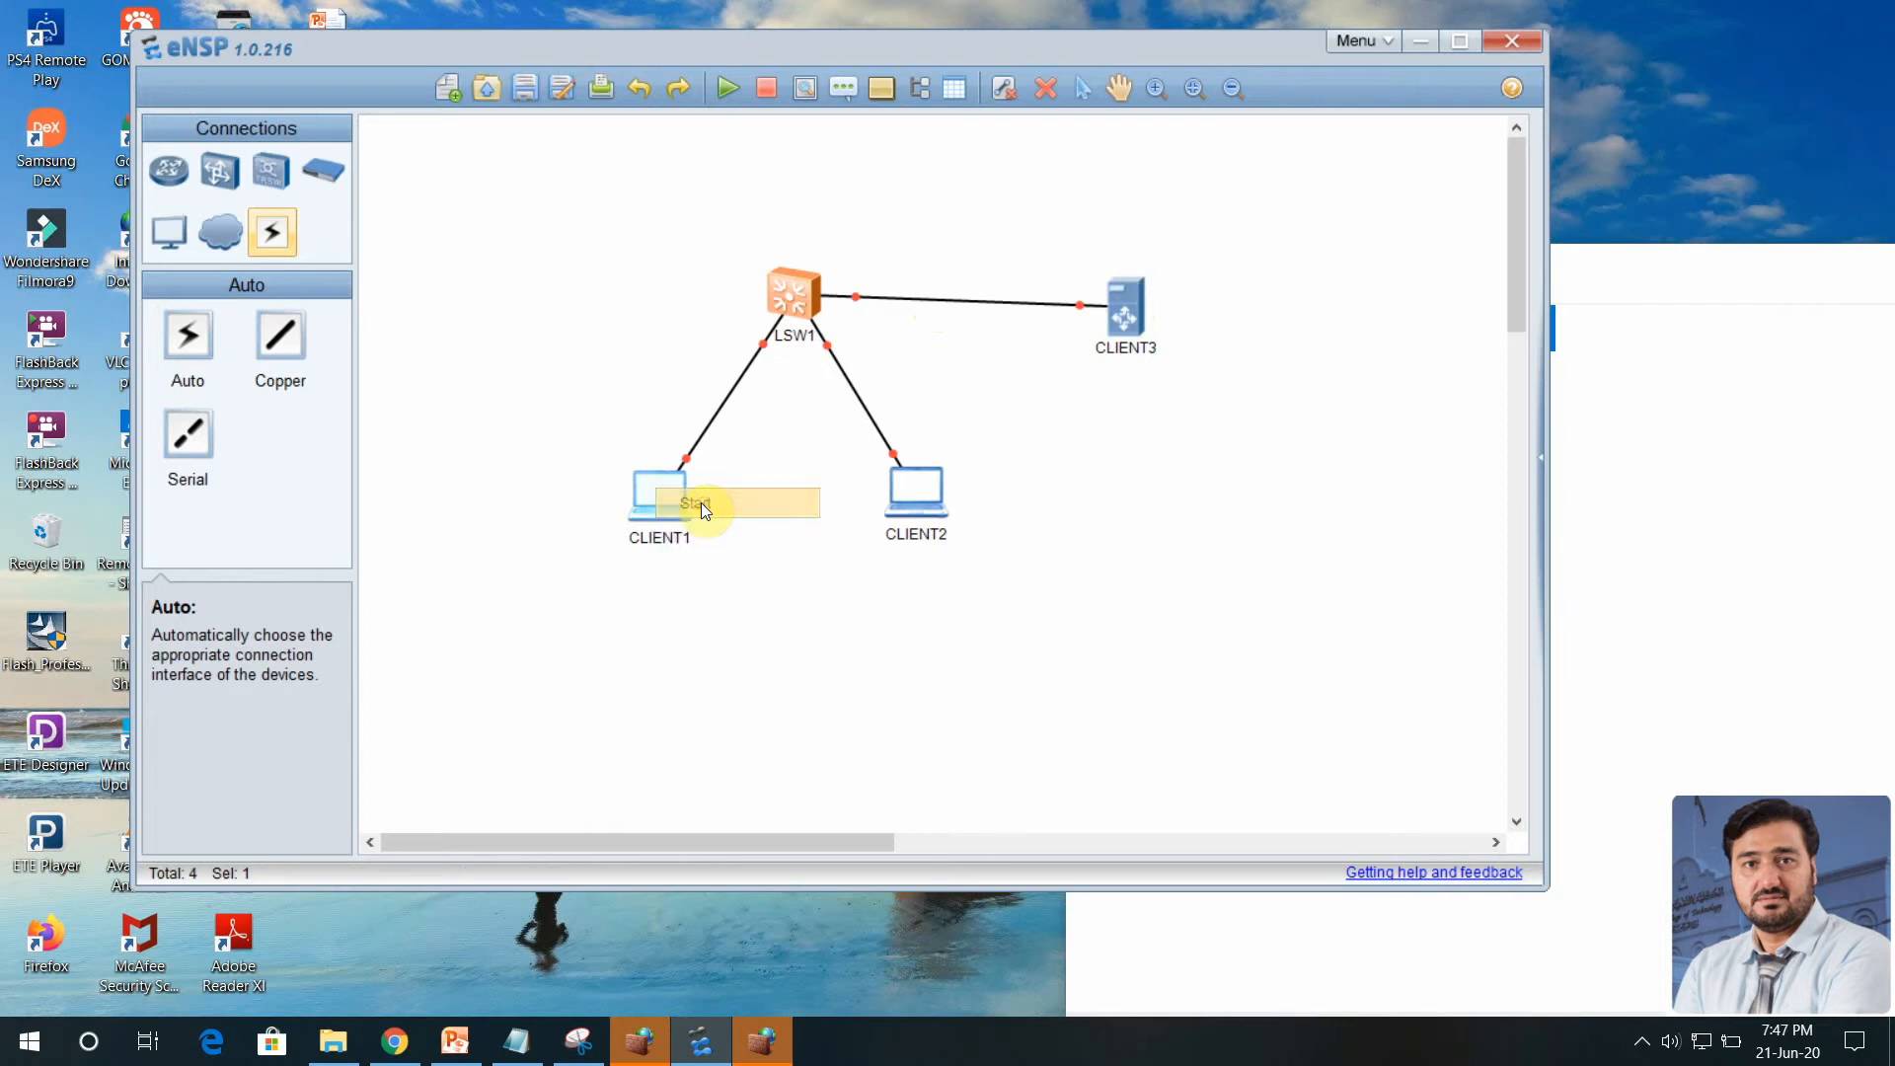
pyautogui.rightClick(801, 298)
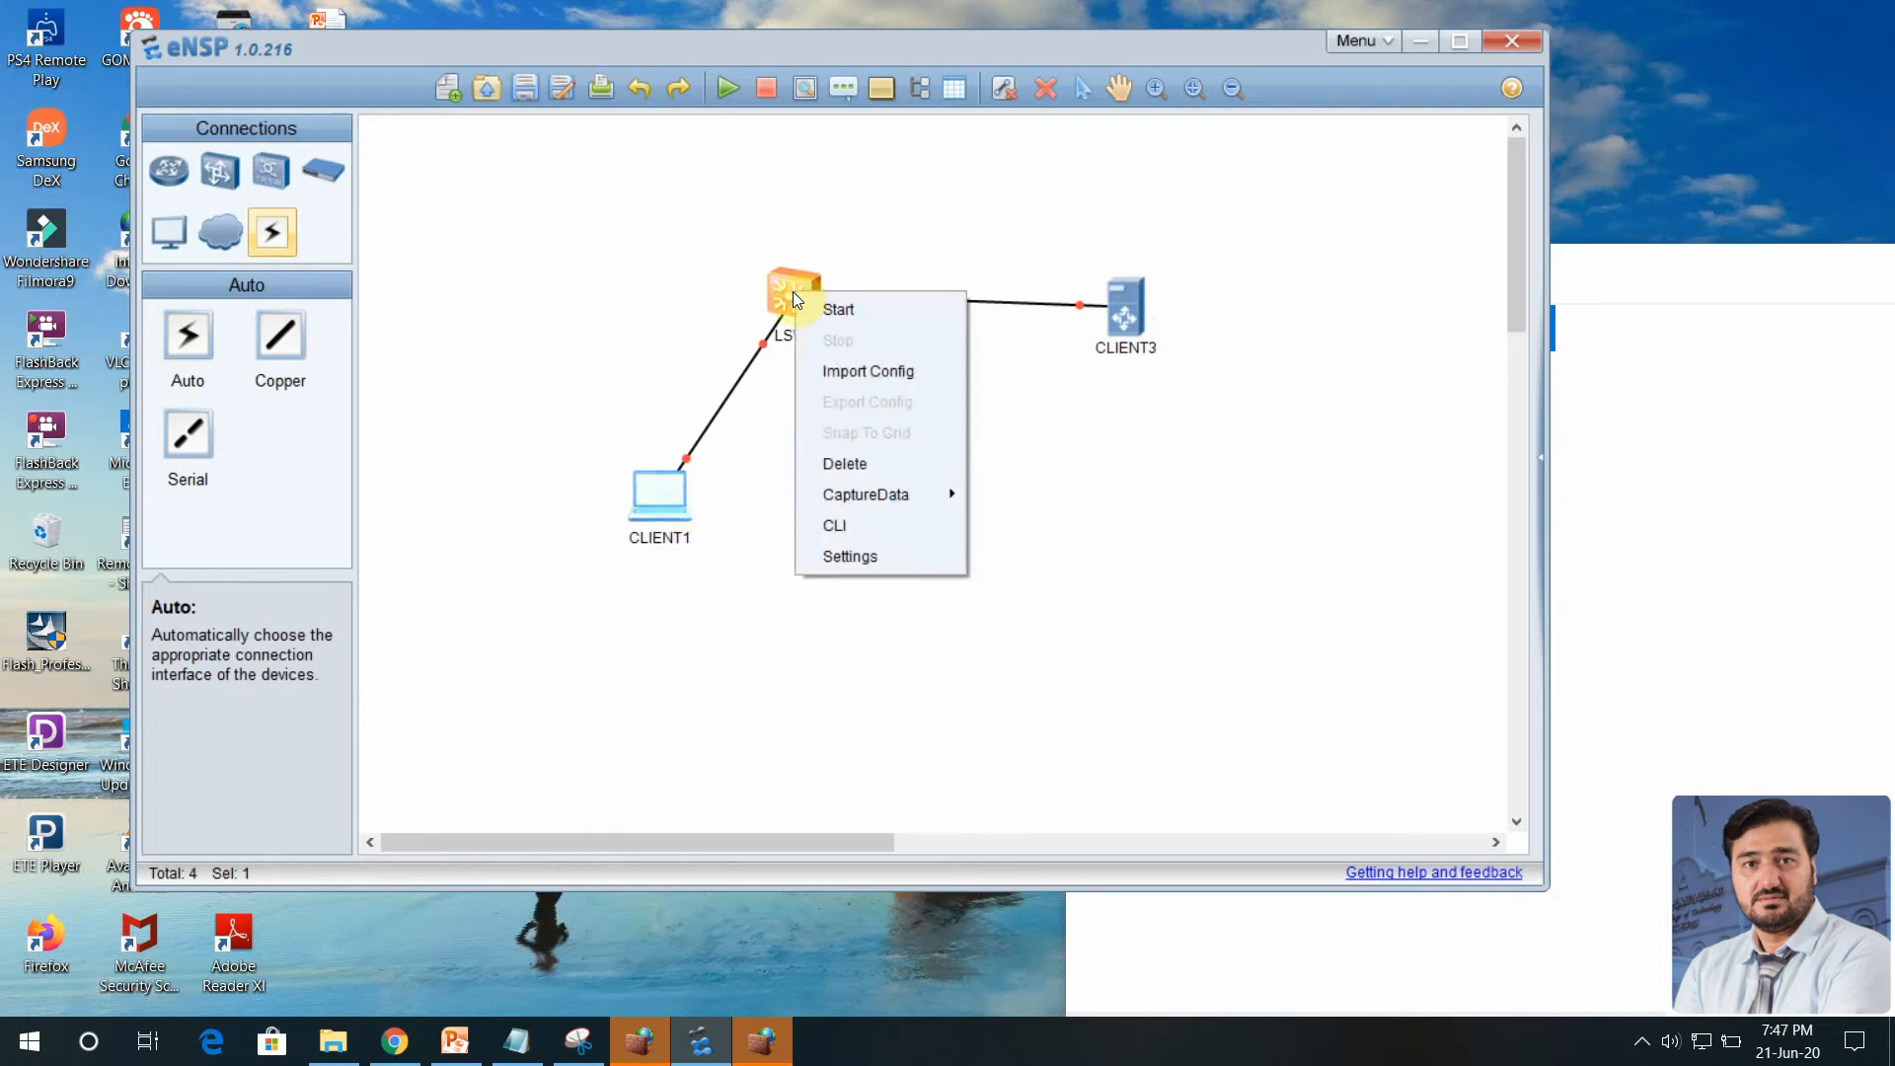
pyautogui.click(848, 308)
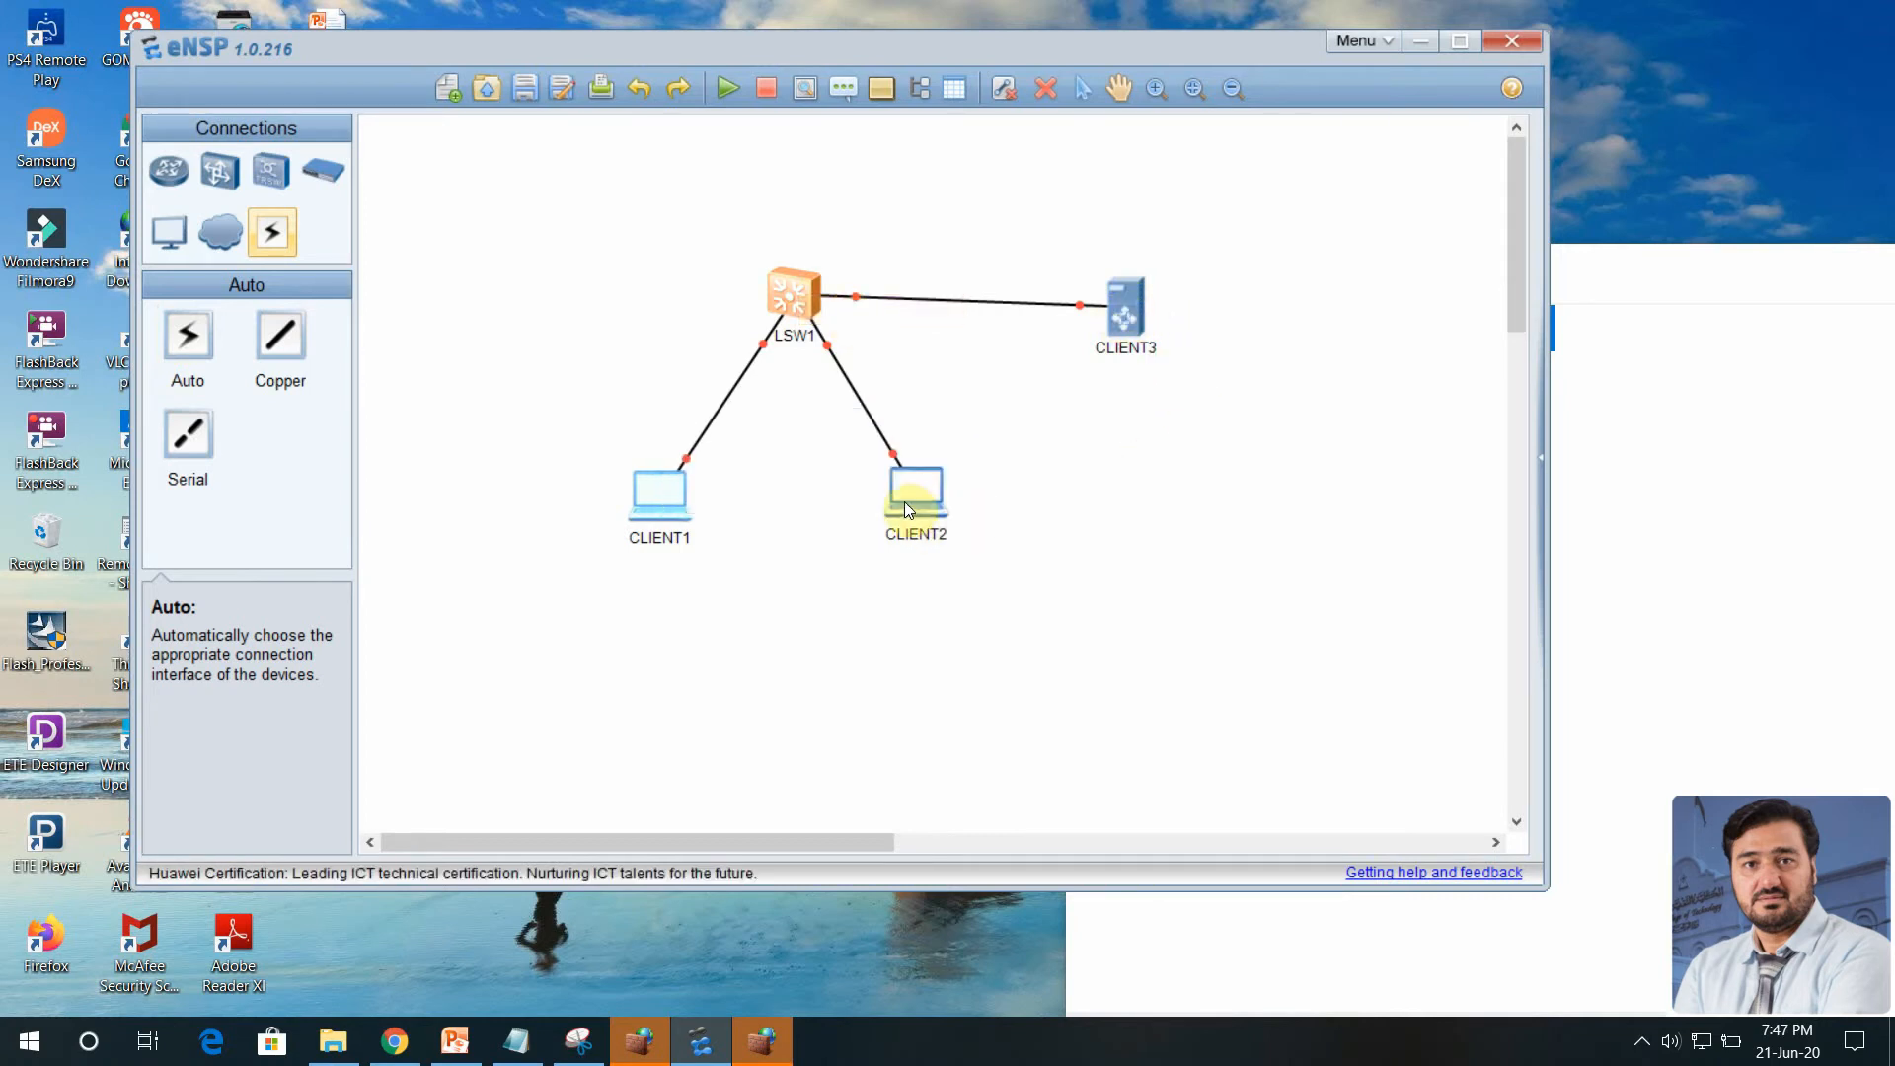
pyautogui.rightClick(900, 491)
pyautogui.click(955, 501)
pyautogui.rightClick(1125, 306)
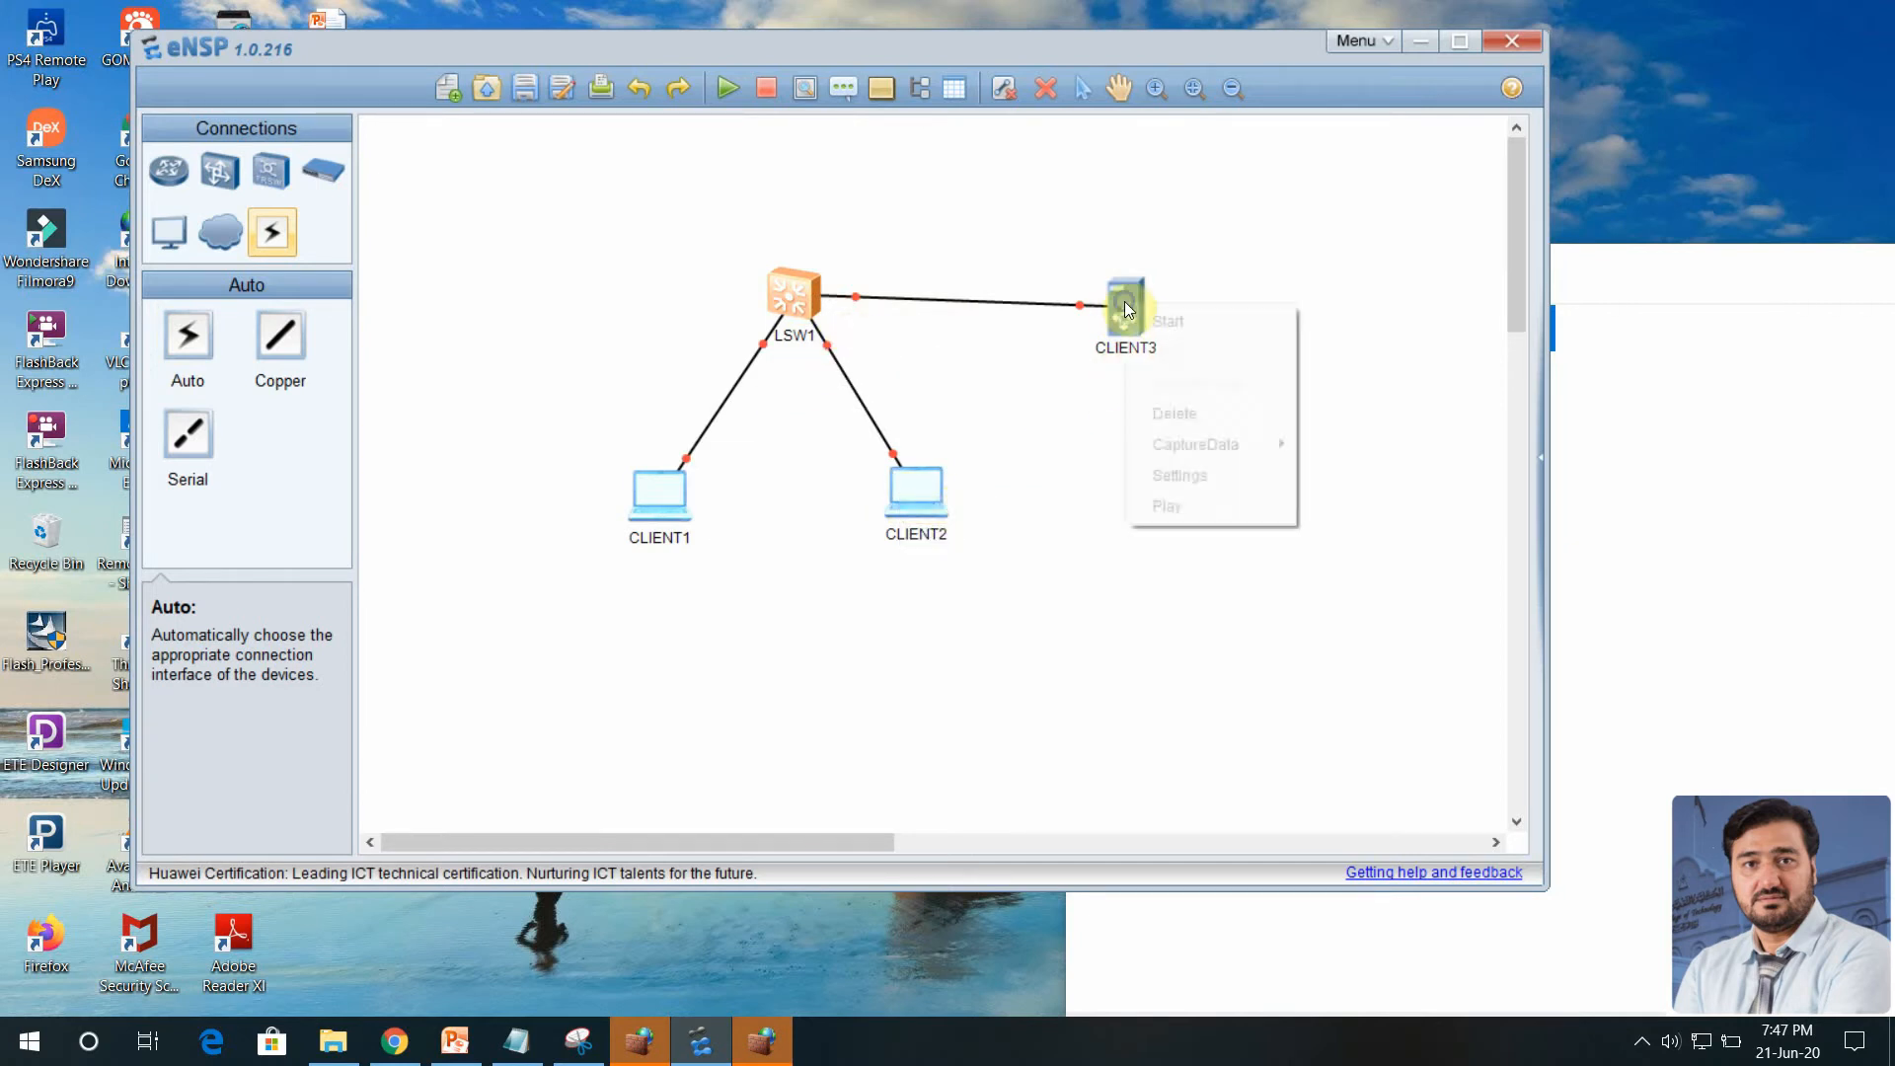
pyautogui.click(1157, 330)
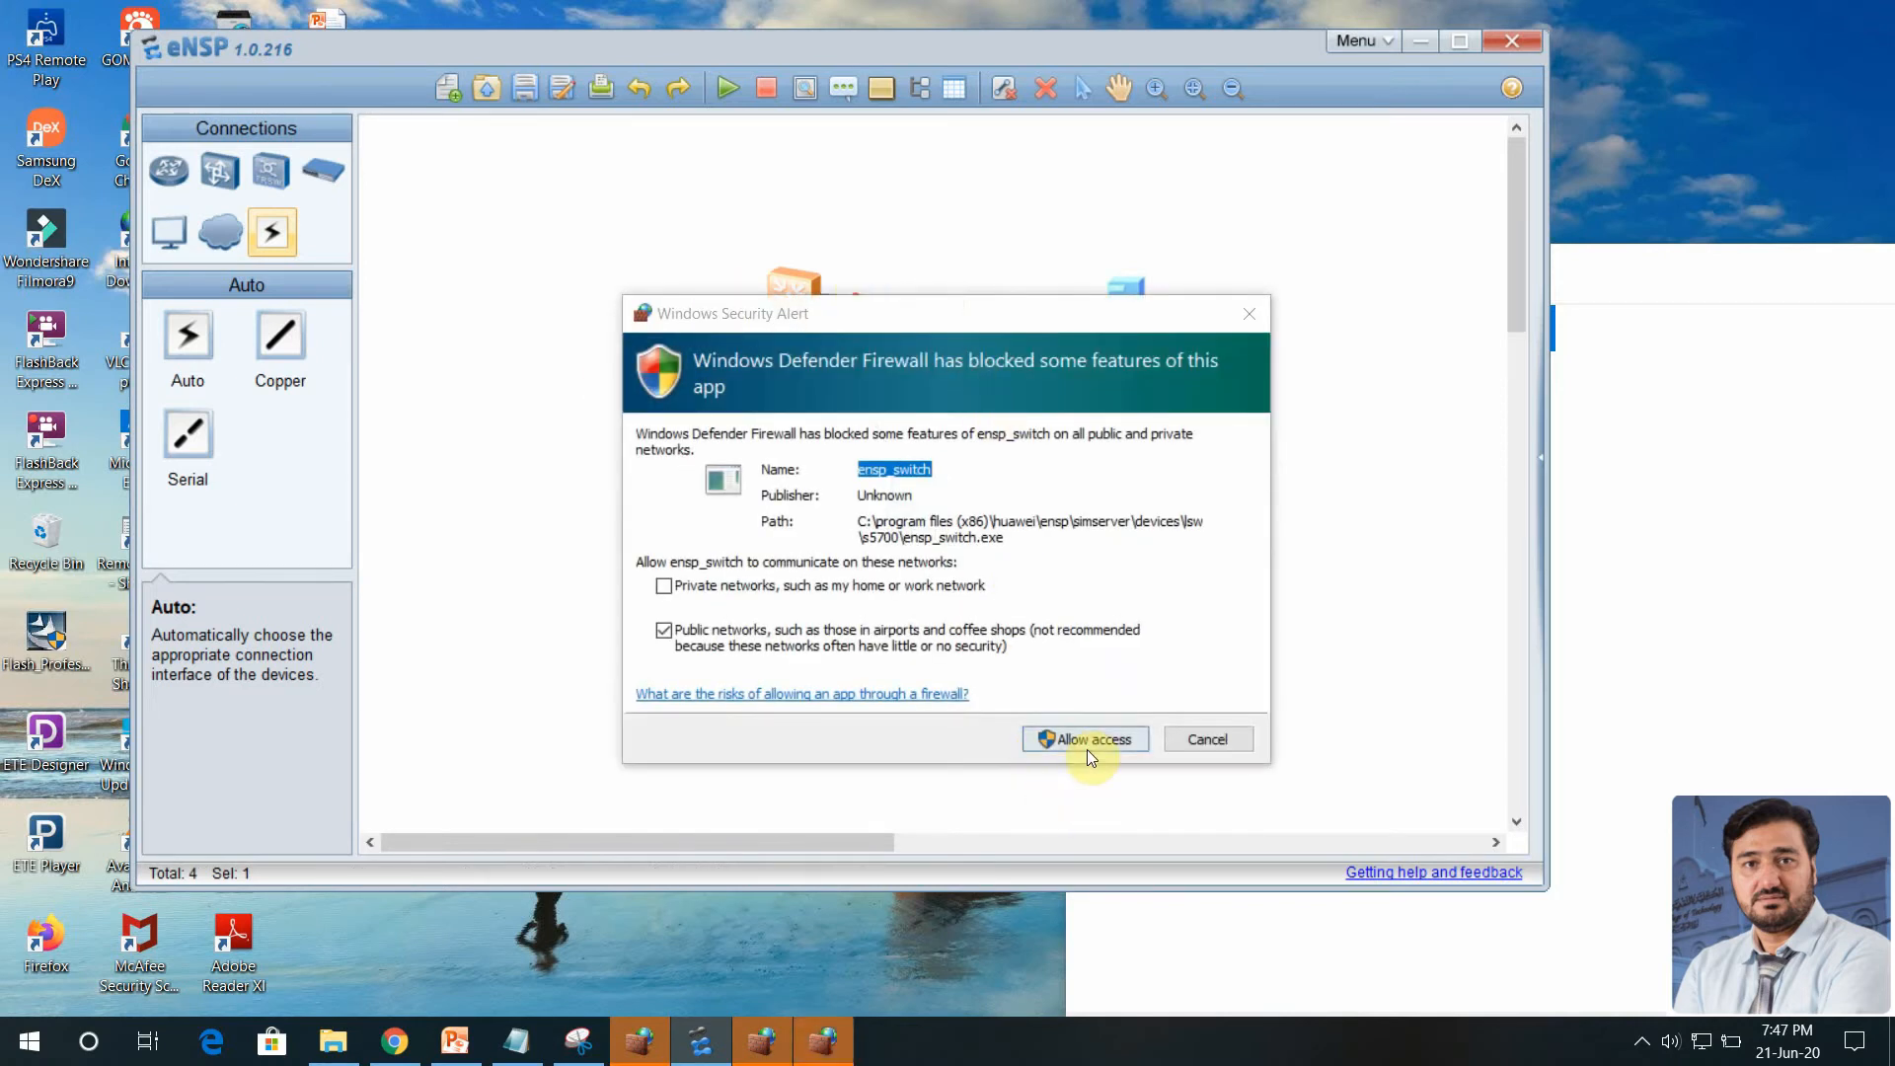
pyautogui.click(1087, 749)
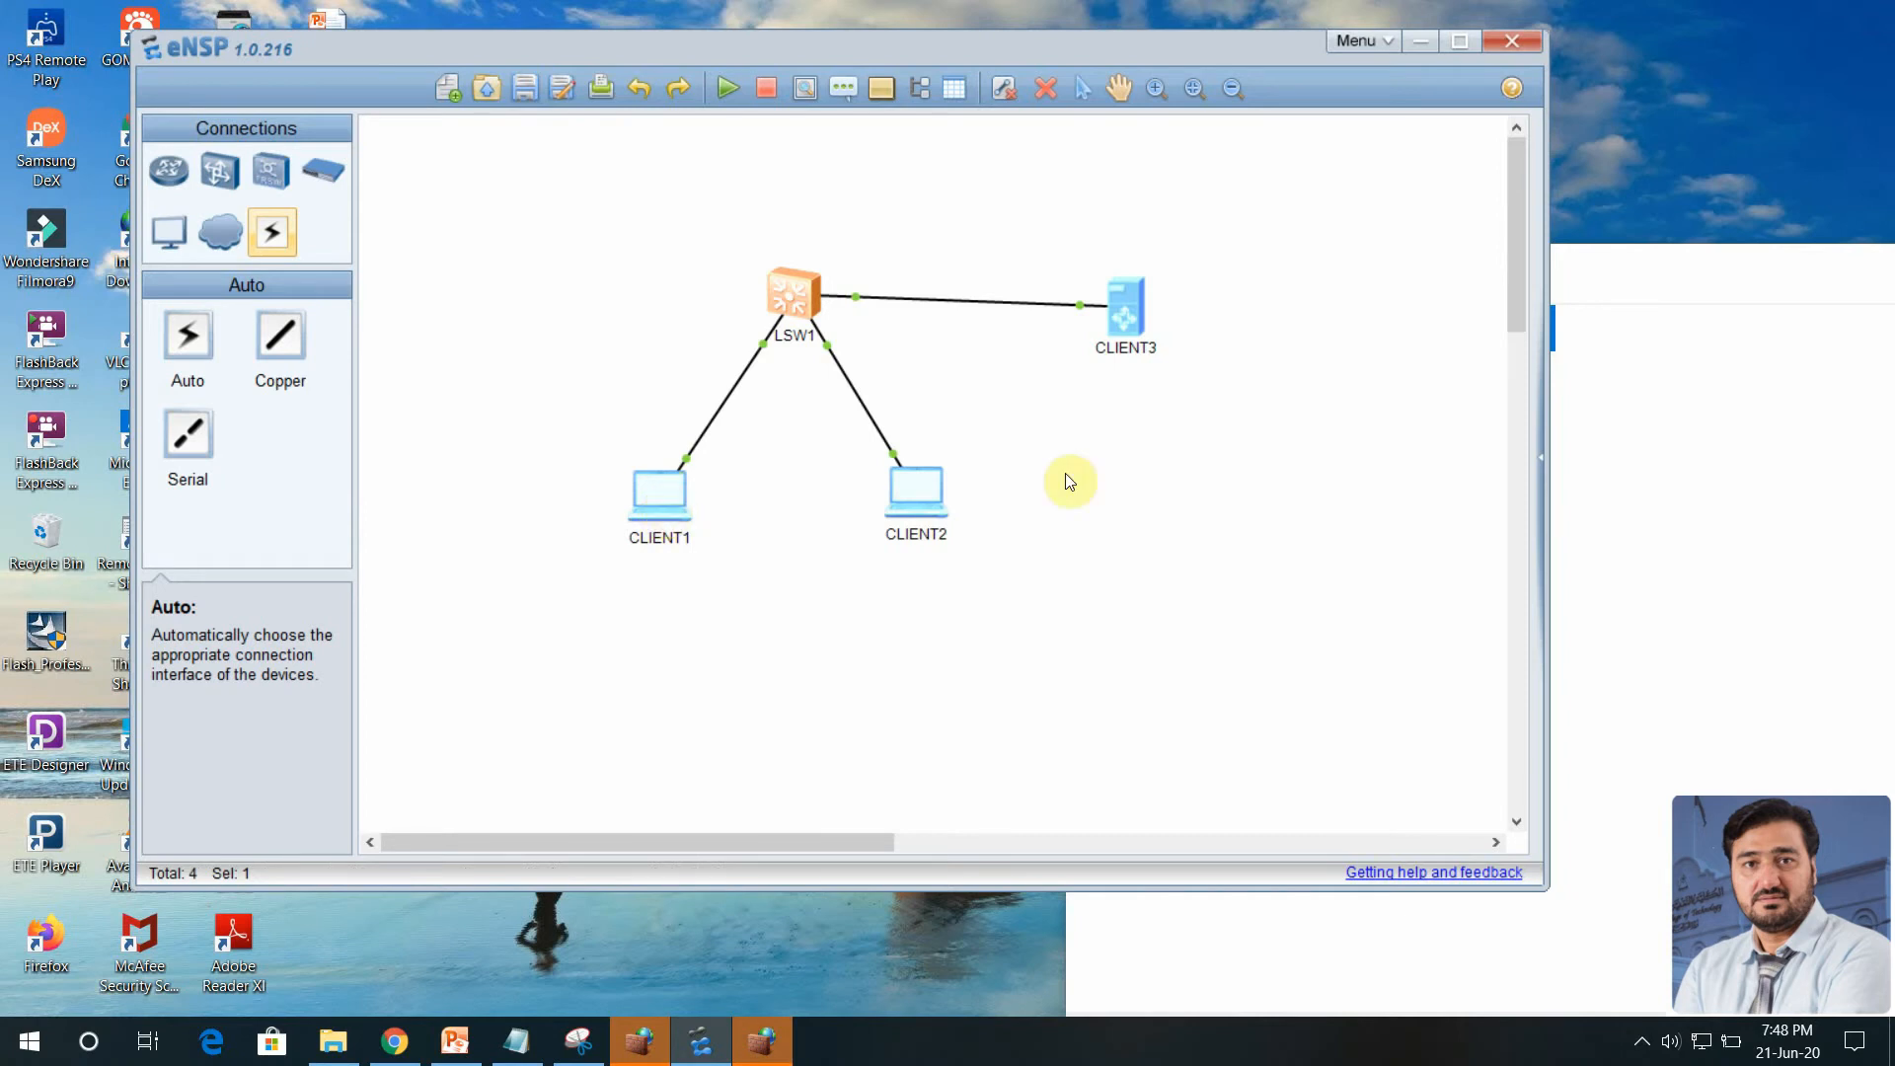
# - Open CLIENT1's settings and enter PC1 as its host name
pyautogui.rightClick(656, 501)
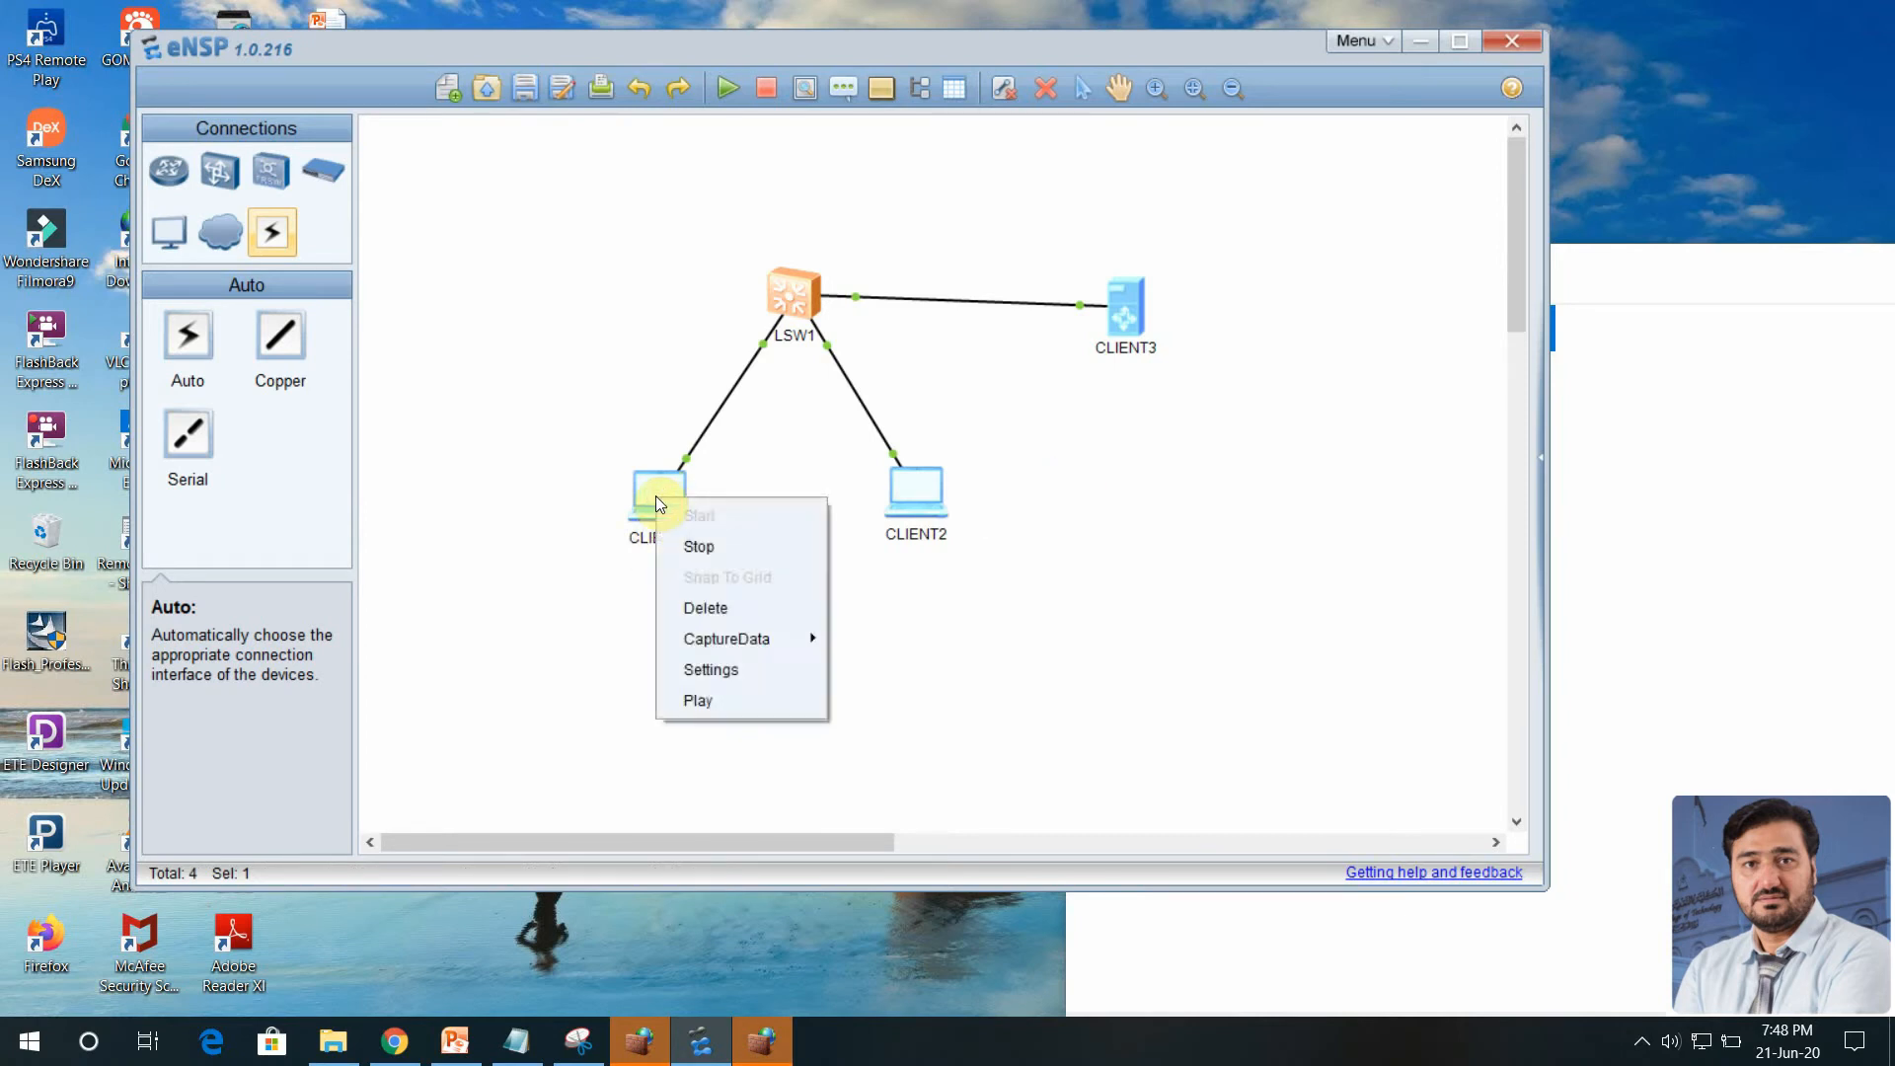
pyautogui.click(708, 665)
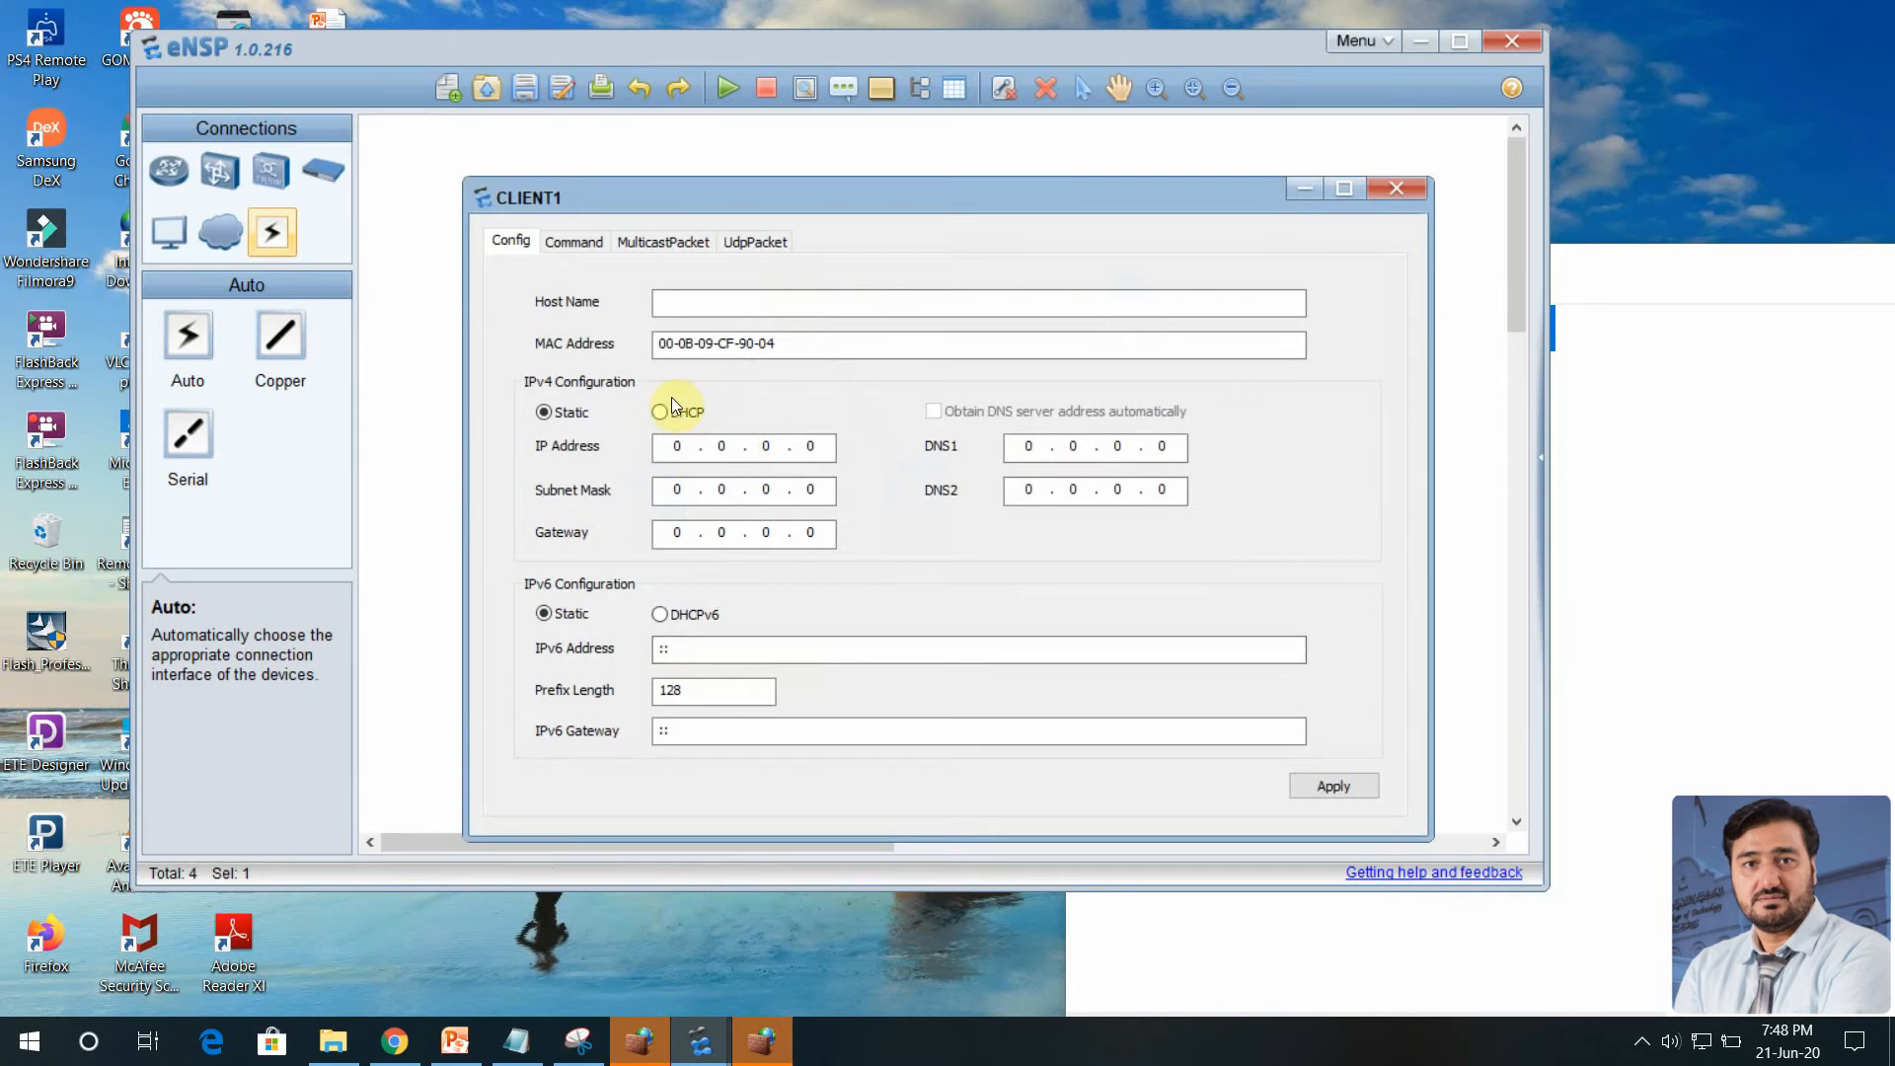
pyautogui.click(666, 302)
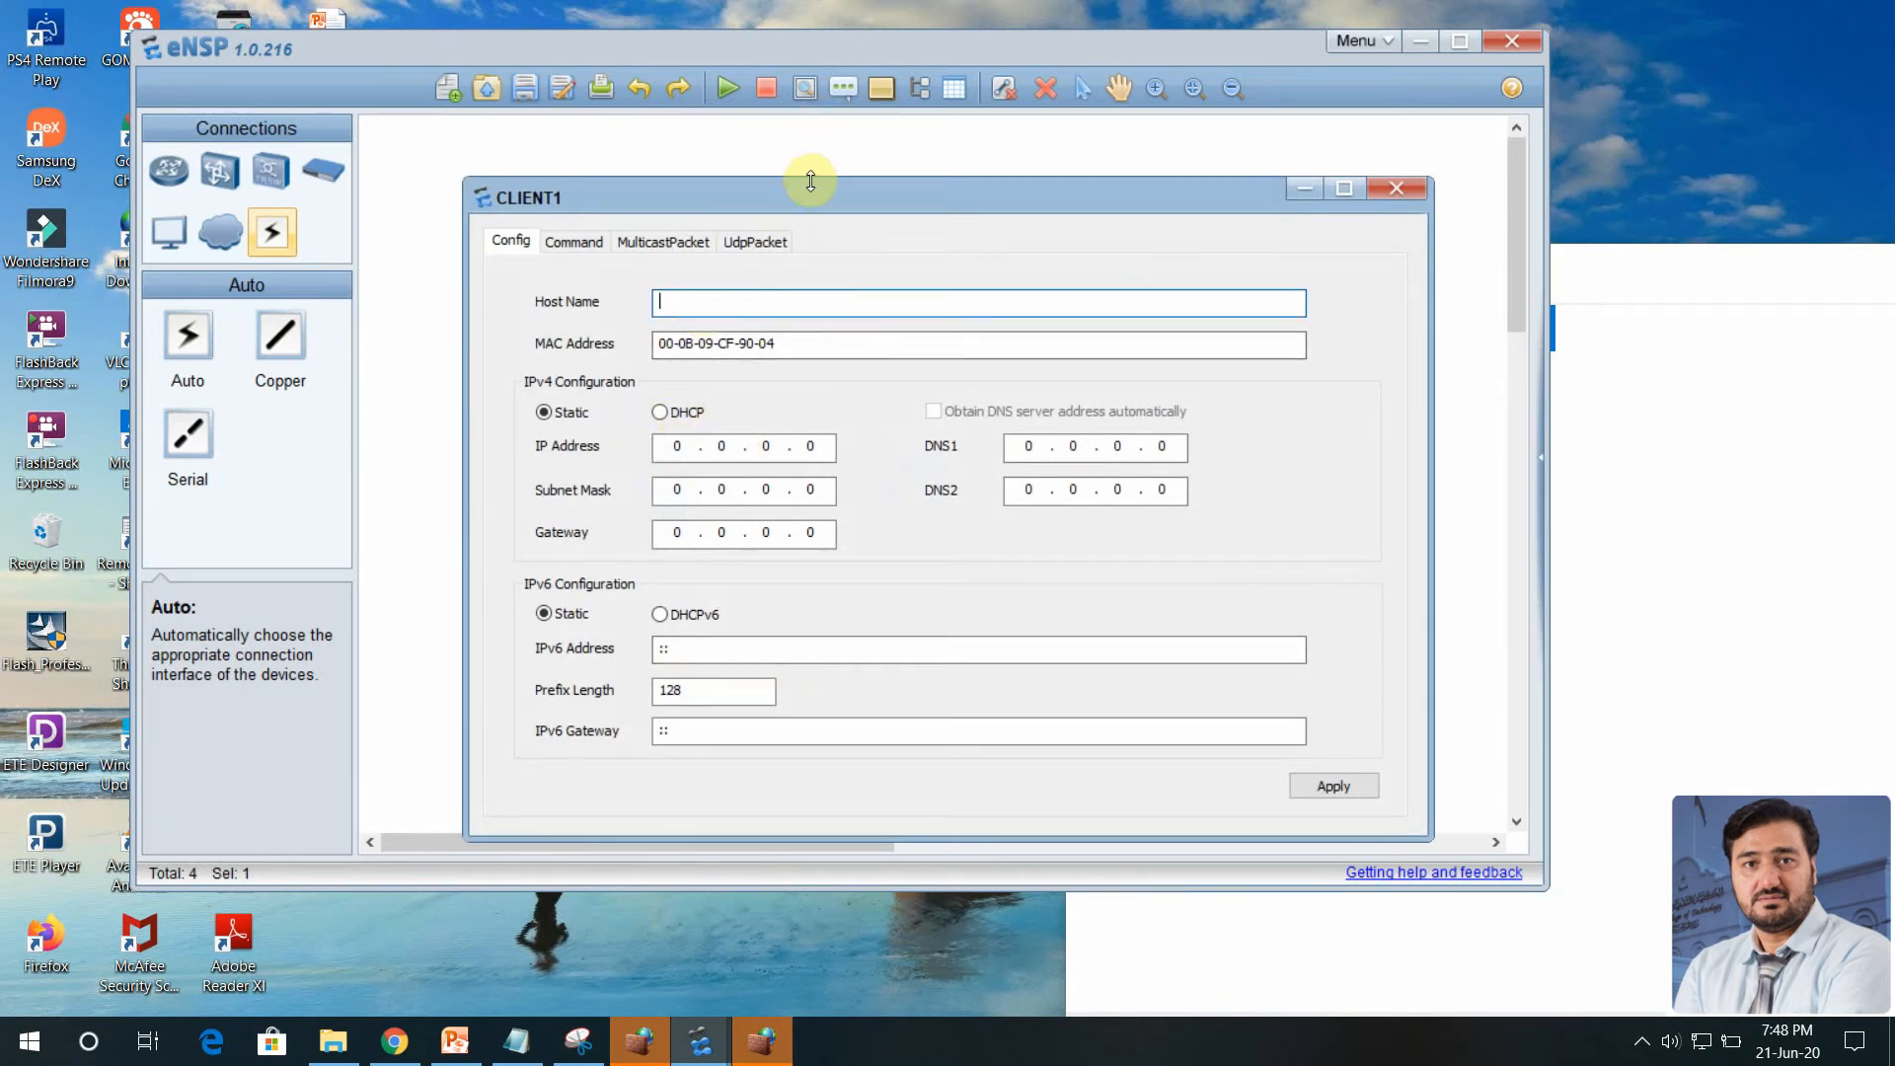
pyautogui.moveTo(805, 204); pyautogui.dragTo(1283, 206)
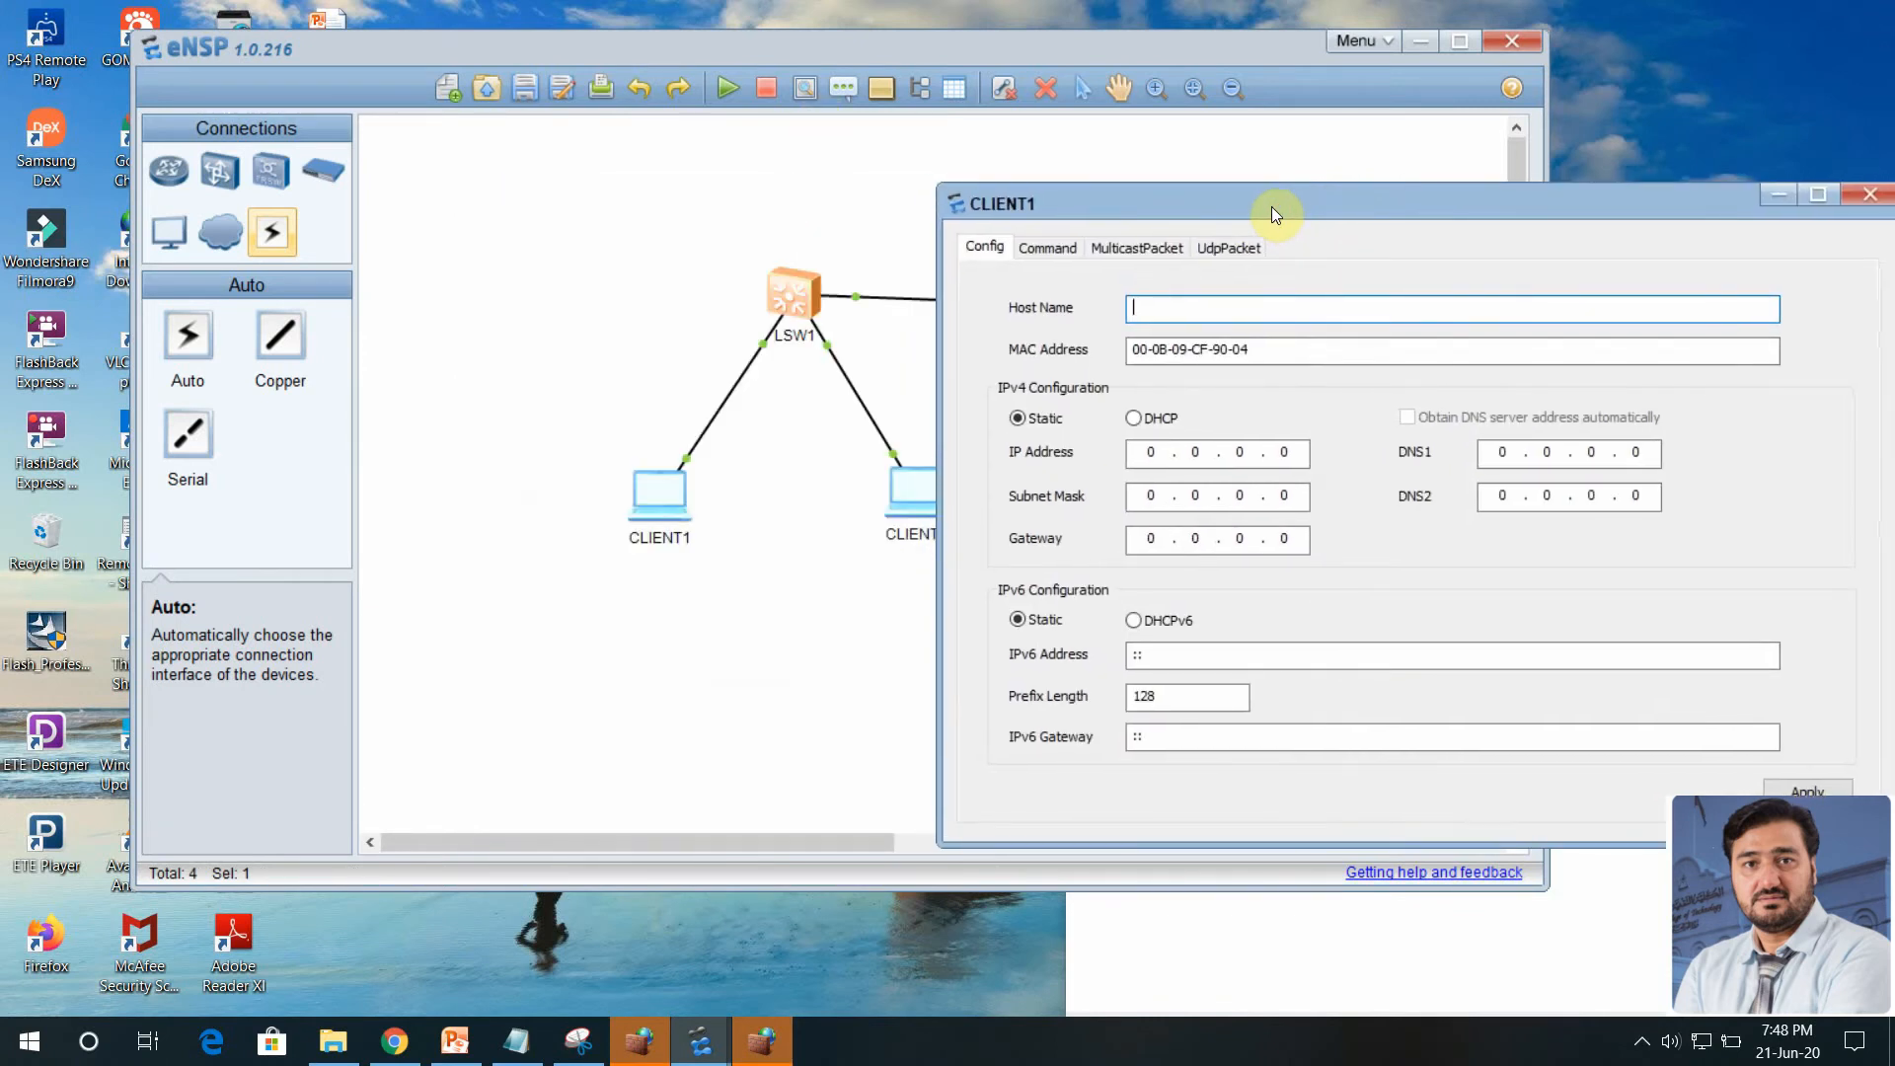
pyautogui.write('PC1')
# - Set CLIENT1's static IPv4 address to 192.168.1.10 with subnet mask 255.255.255.0, apply the configuration and close its settings
pyautogui.click(1155, 449)
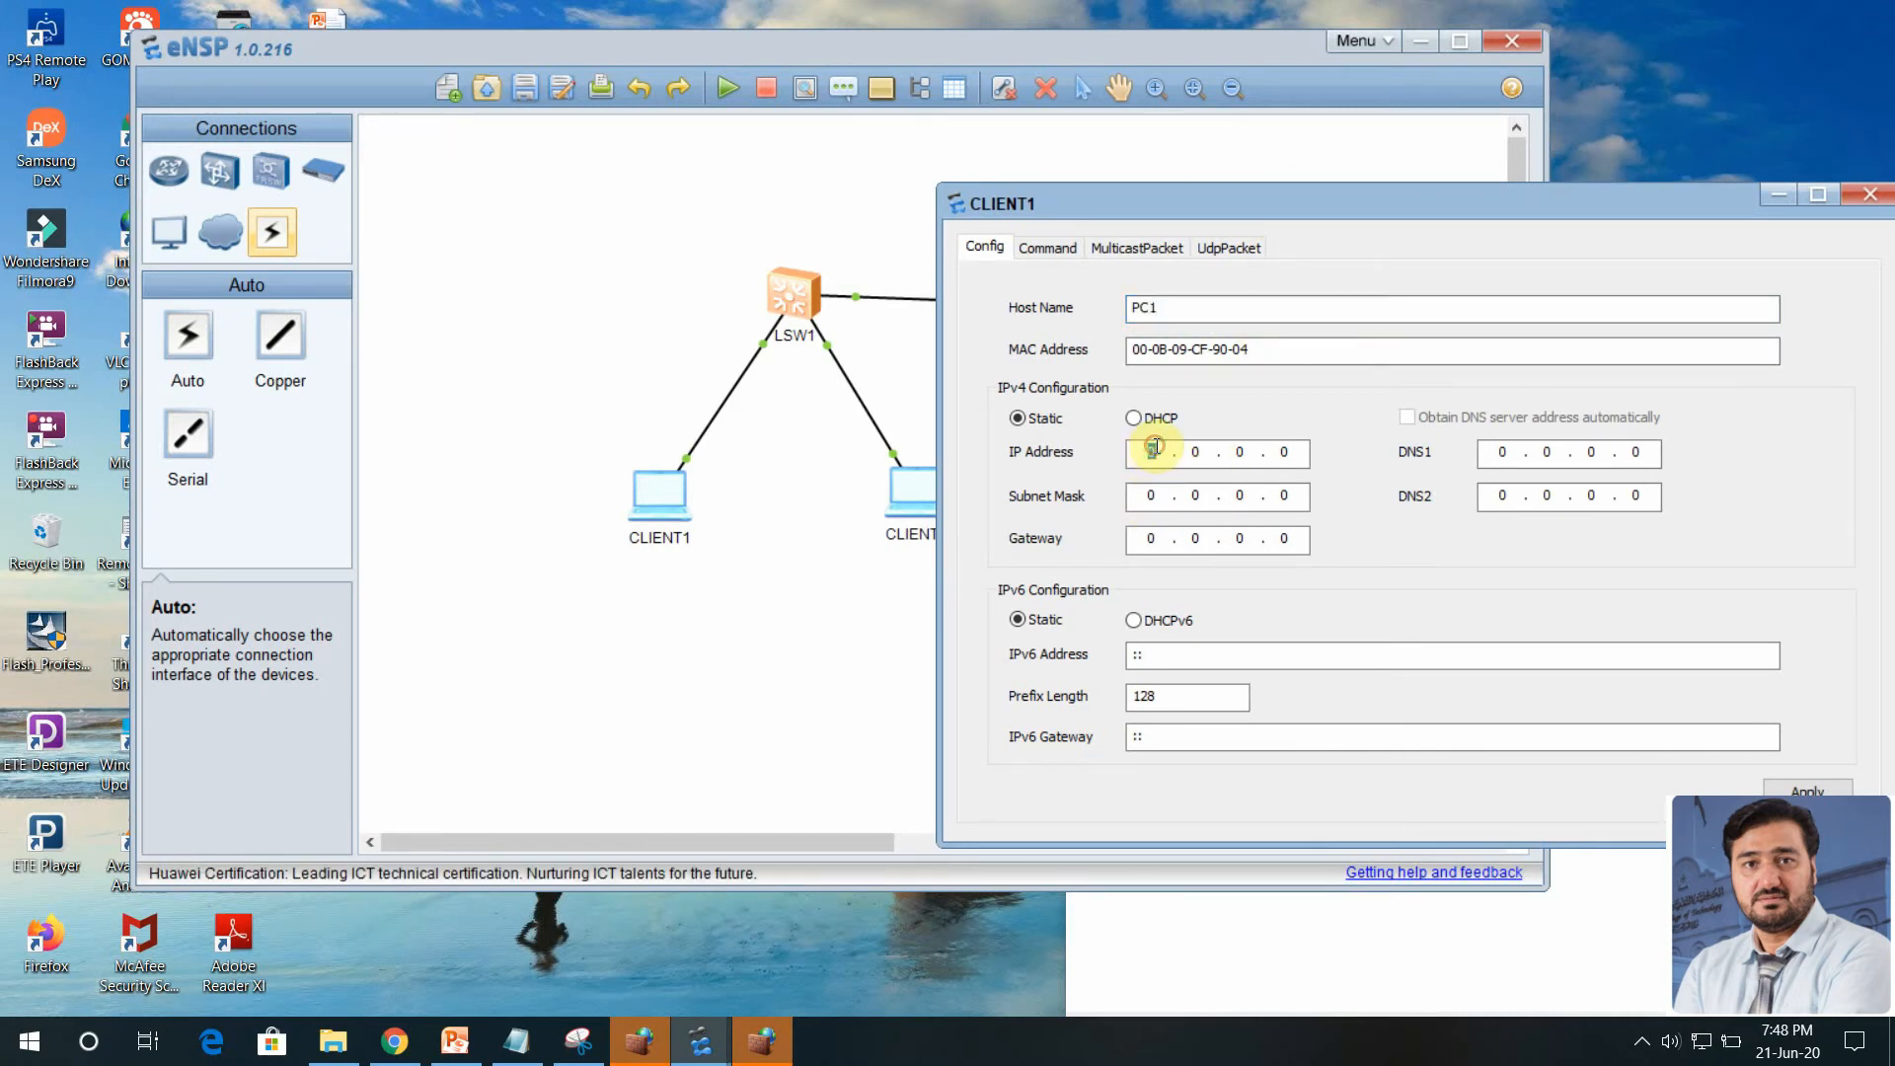
pyautogui.write('192 . 168 . 1 . 10')
pyautogui.click(1153, 495)
pyautogui.write('255 . 255 . 255 . 0')
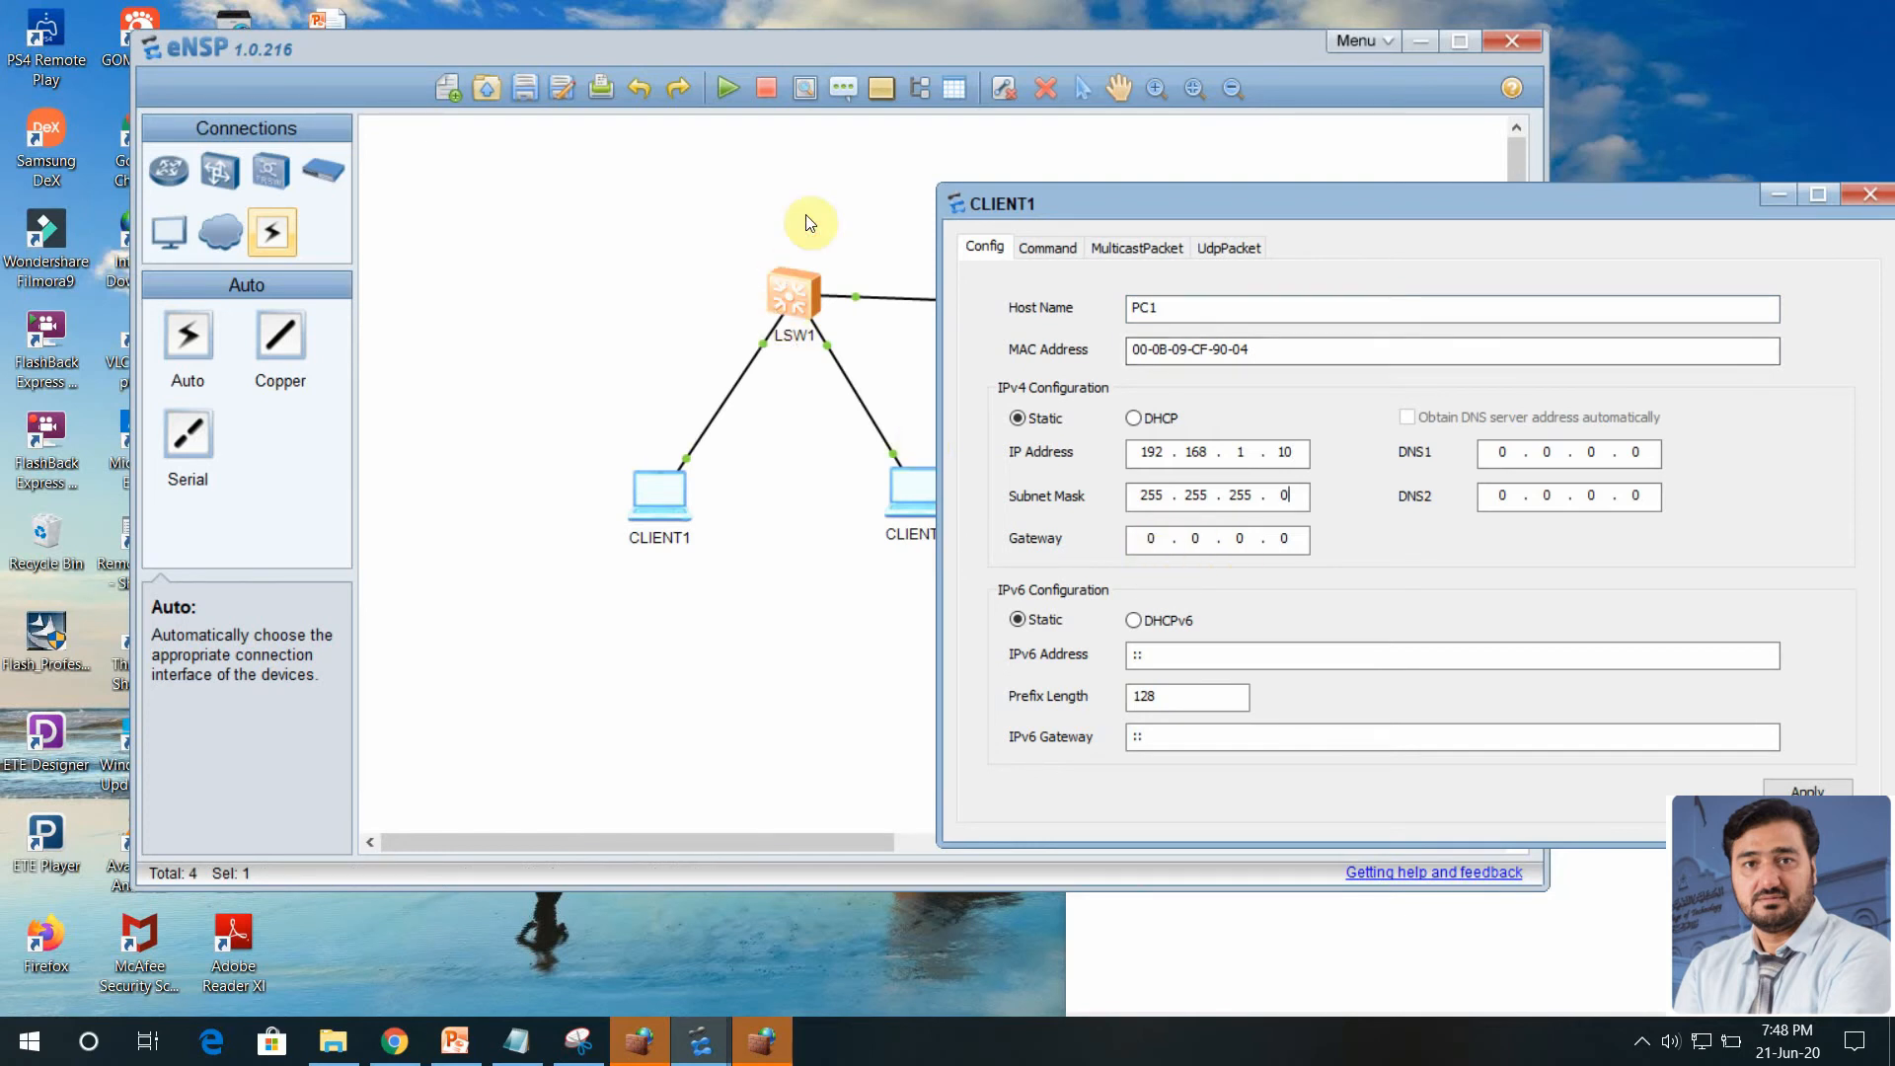
pyautogui.moveTo(1602, 202); pyautogui.dragTo(1520, 205)
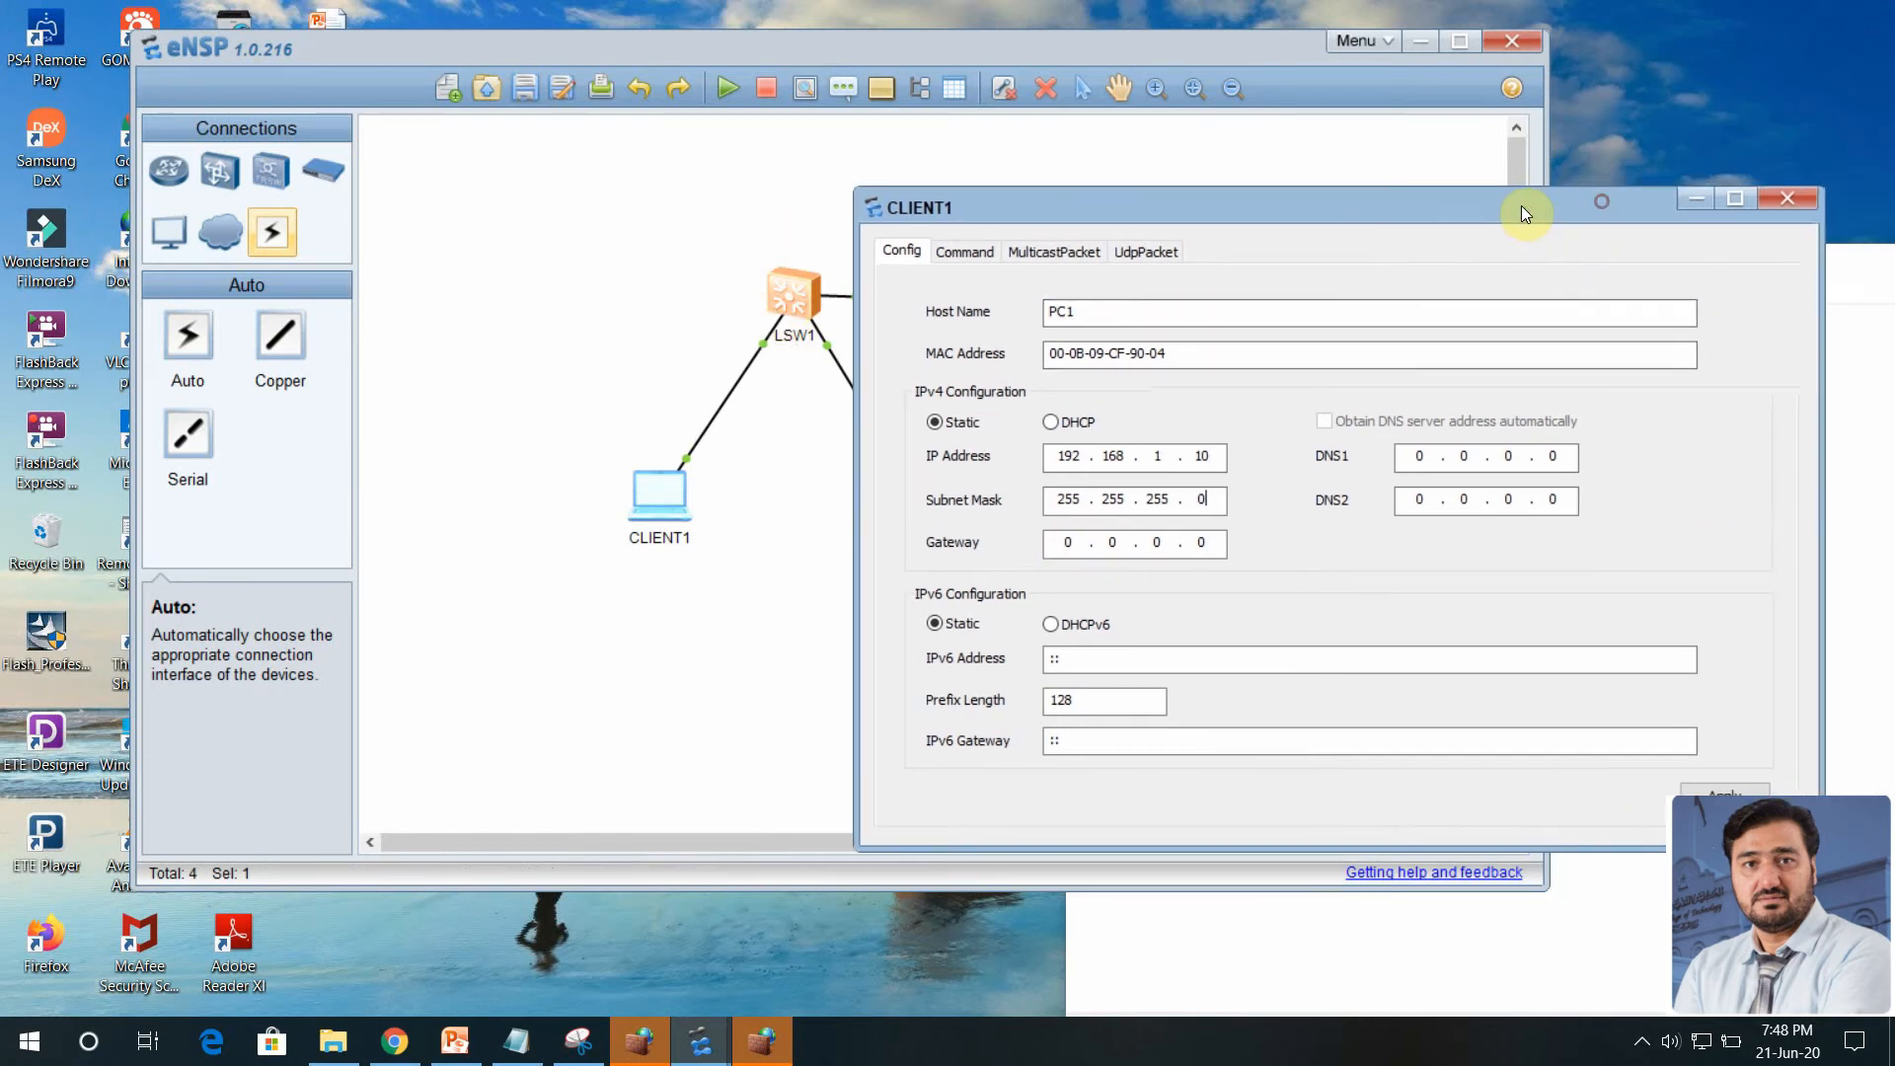
pyautogui.click(1723, 790)
pyautogui.click(1790, 198)
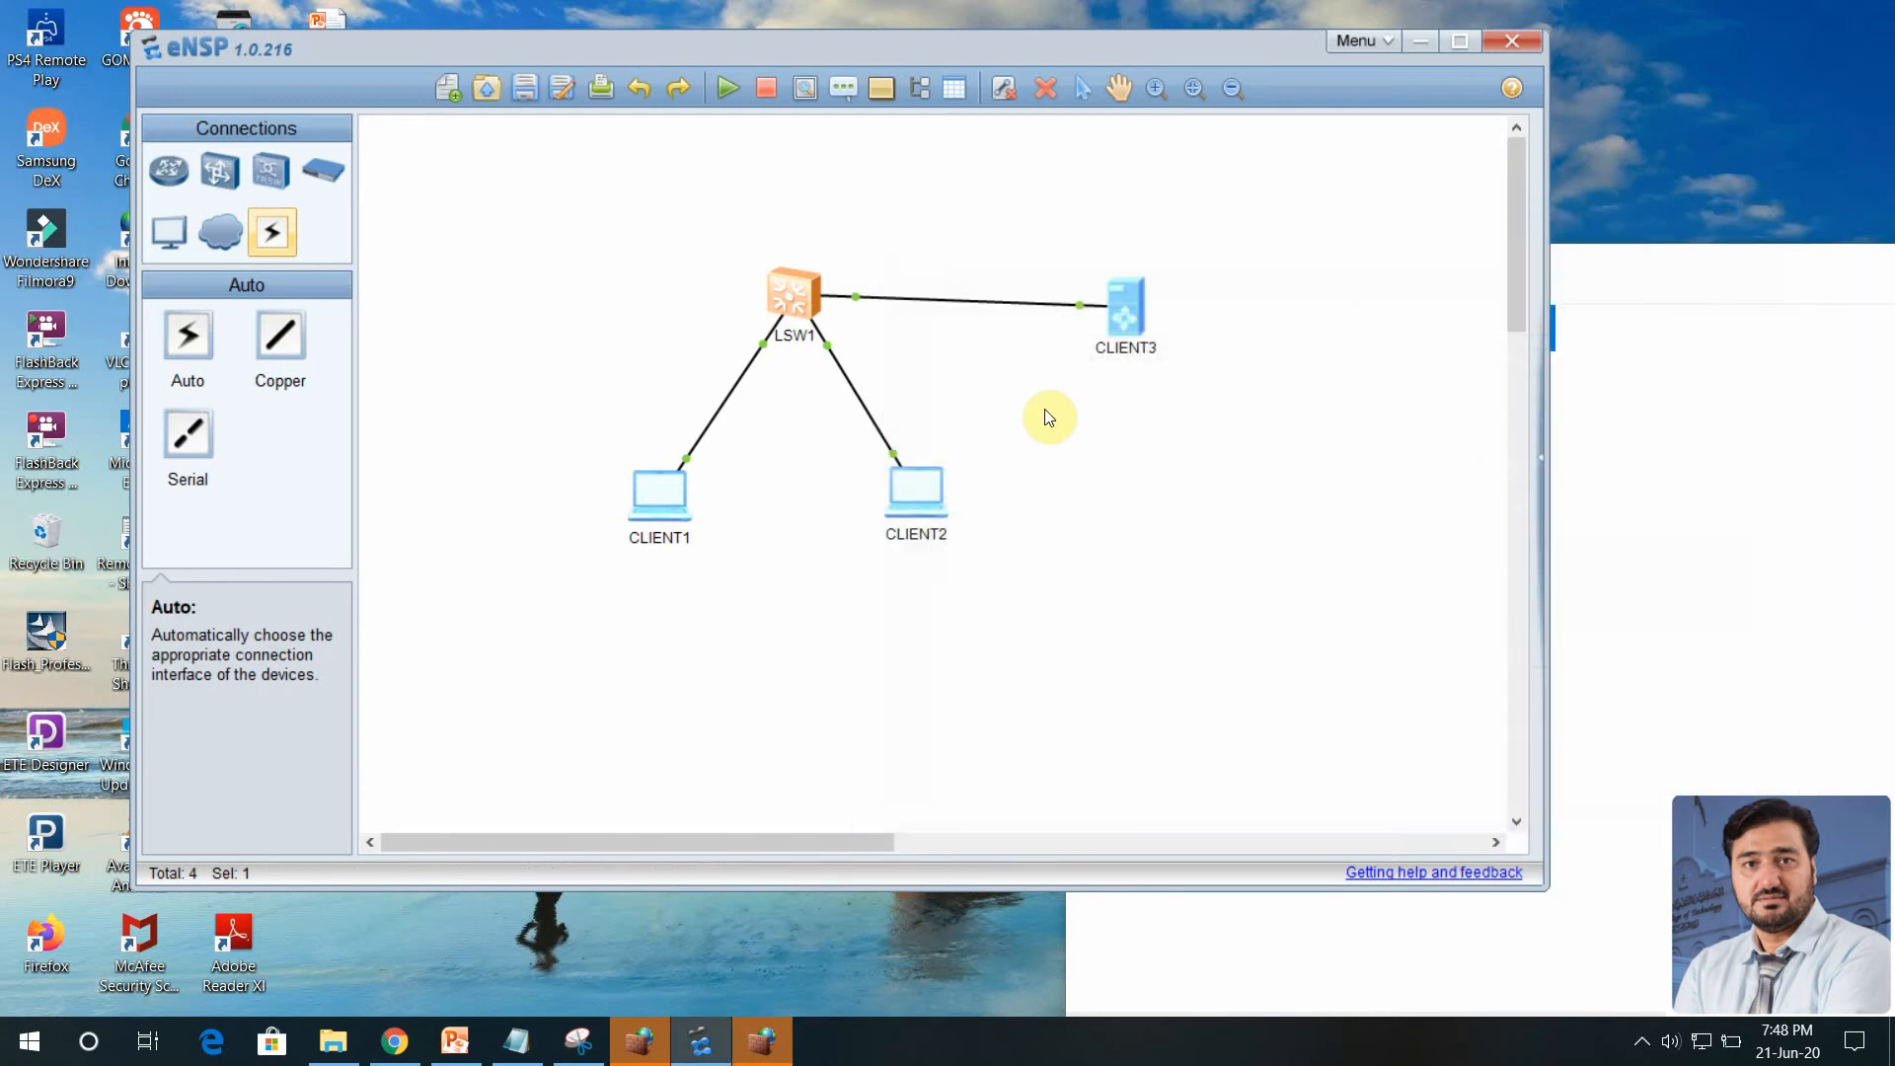
# - Open CLIENT2's settings and set its static IPv4 address to 192.168.1.11
pyautogui.rightClick(926, 490)
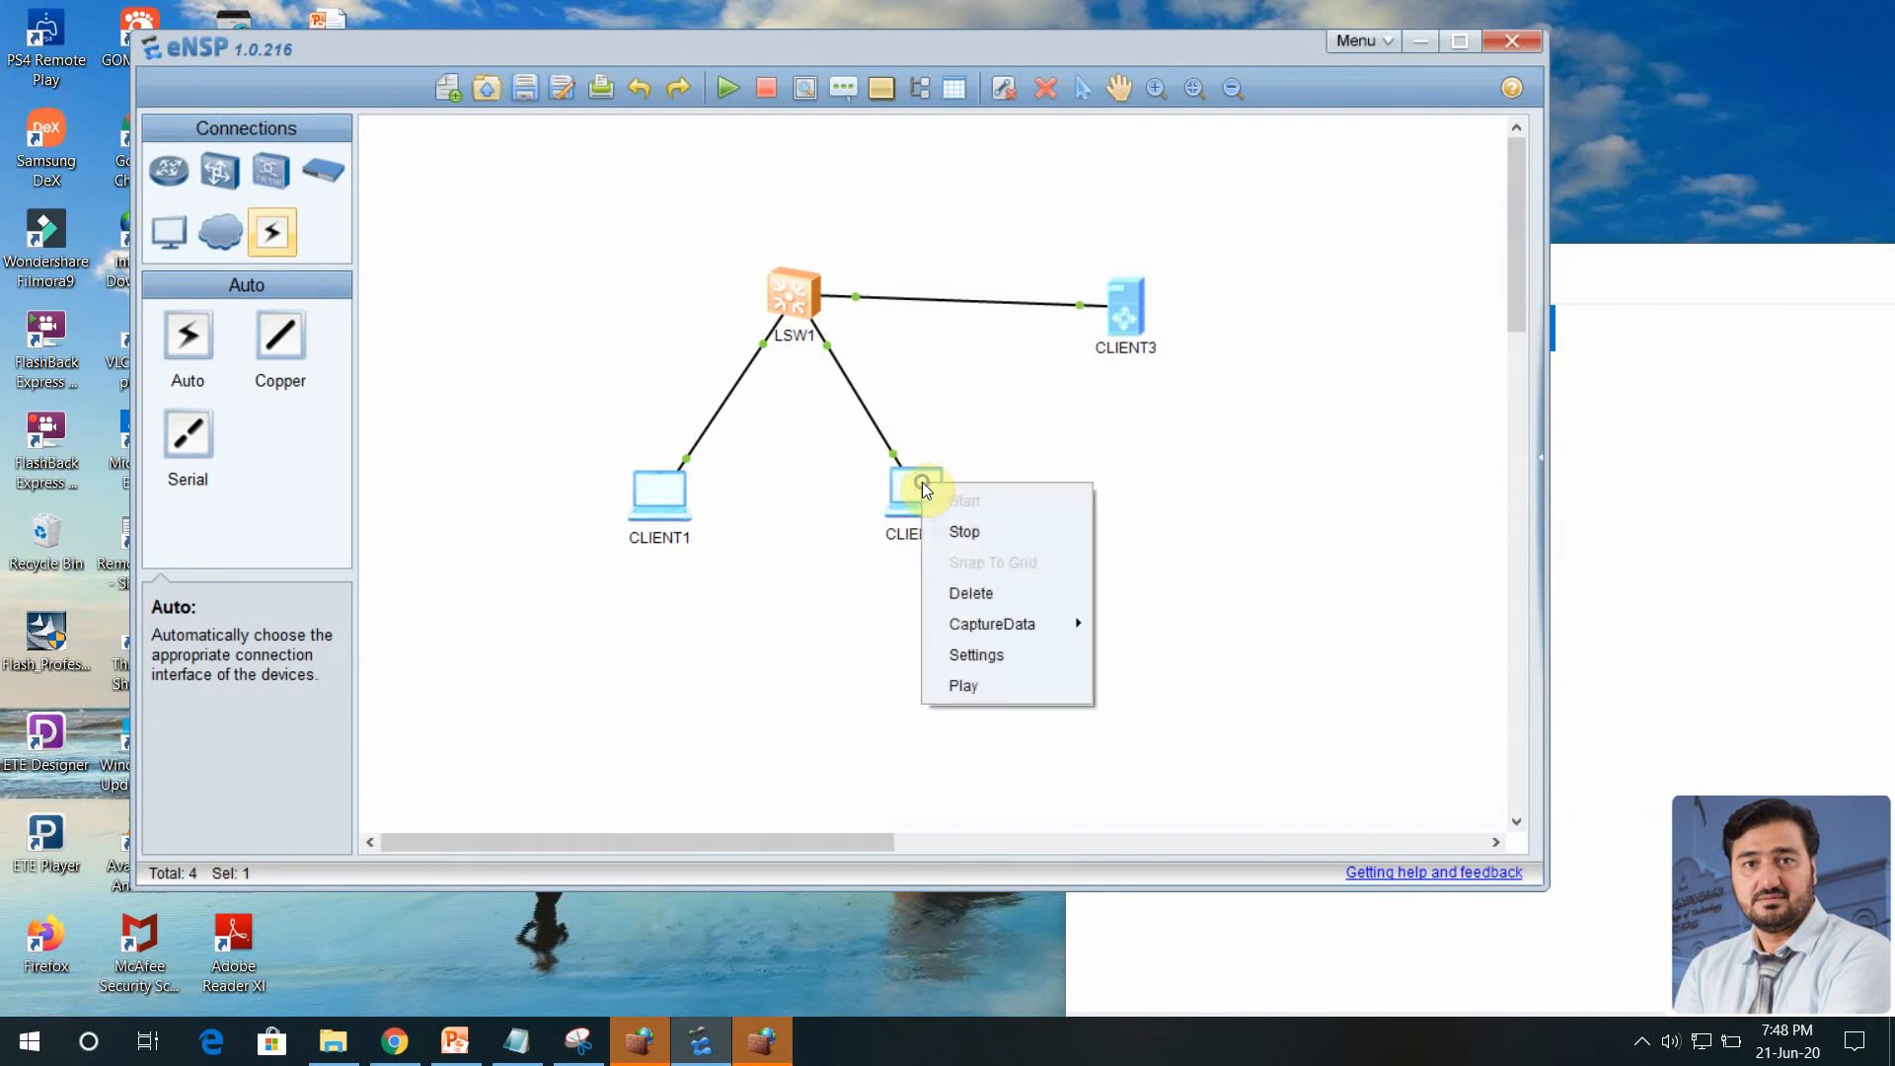
pyautogui.click(1013, 652)
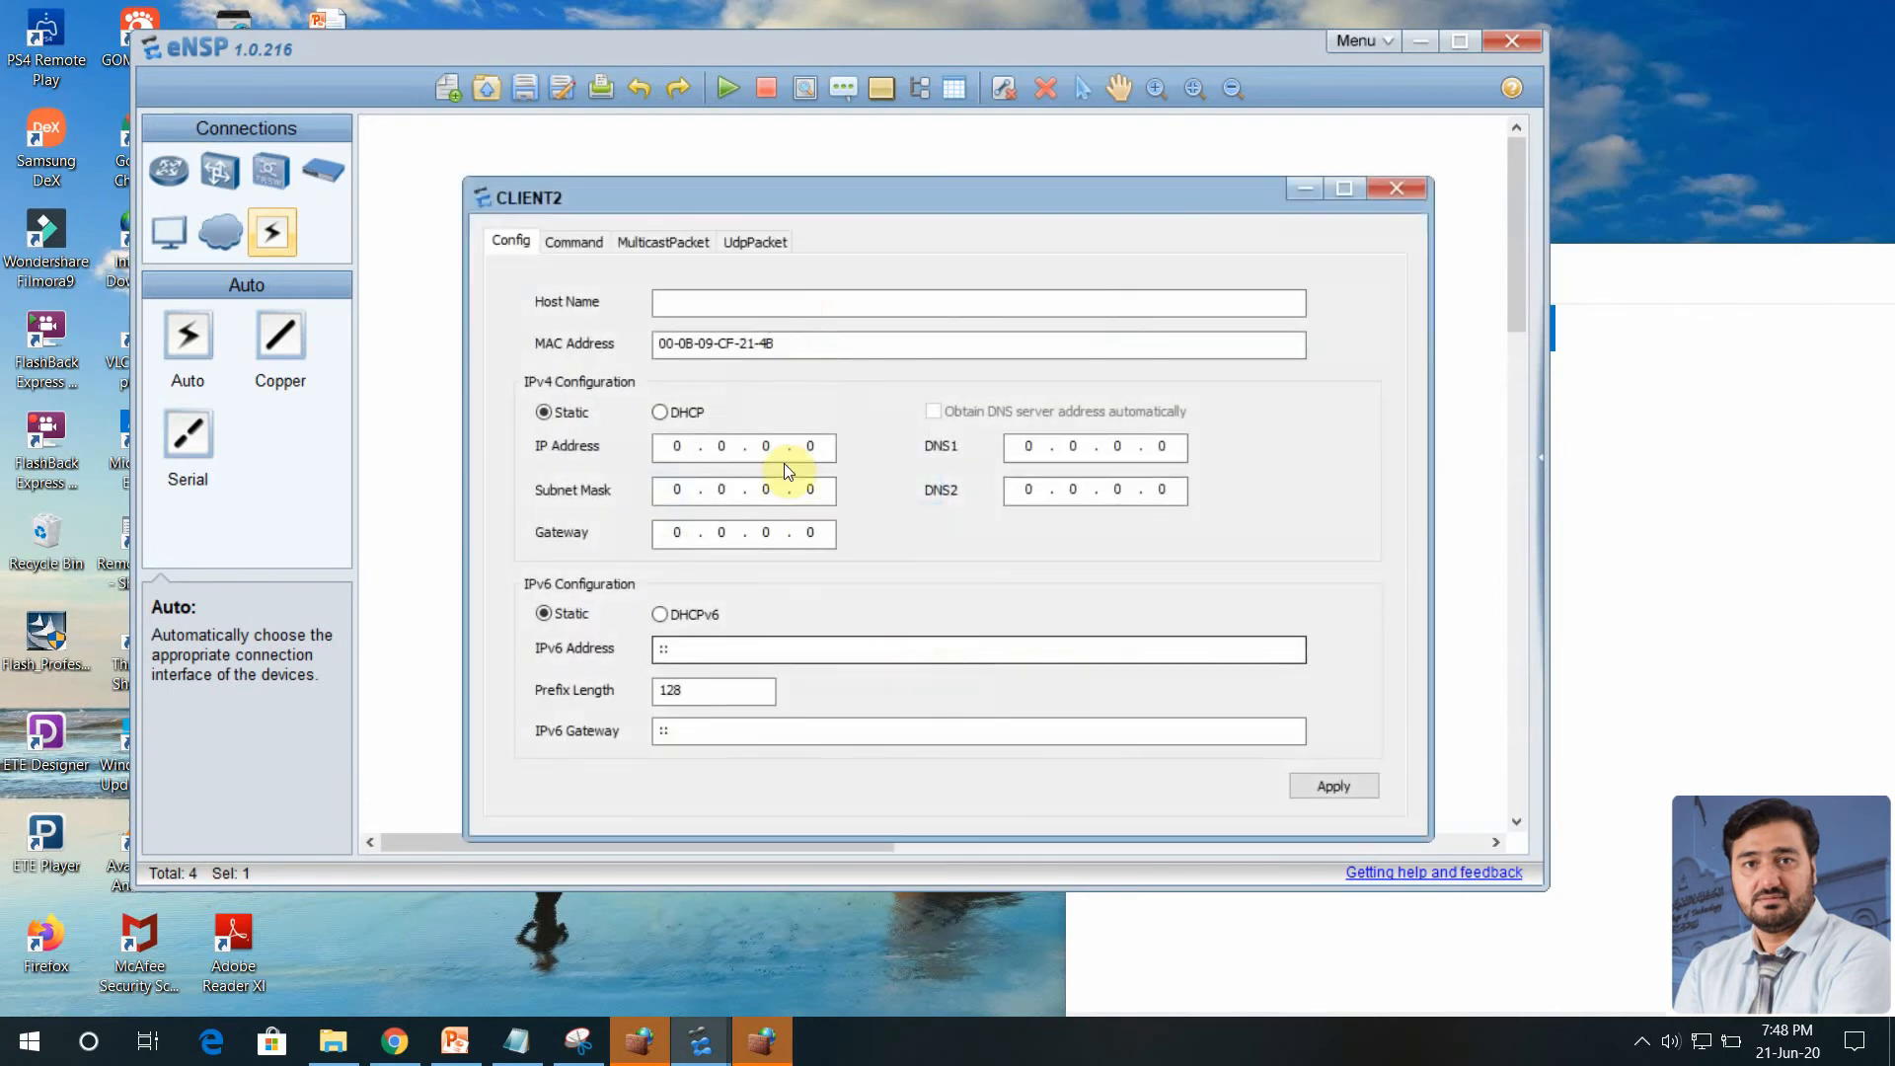
pyautogui.click(681, 449)
pyautogui.write('192 . ')
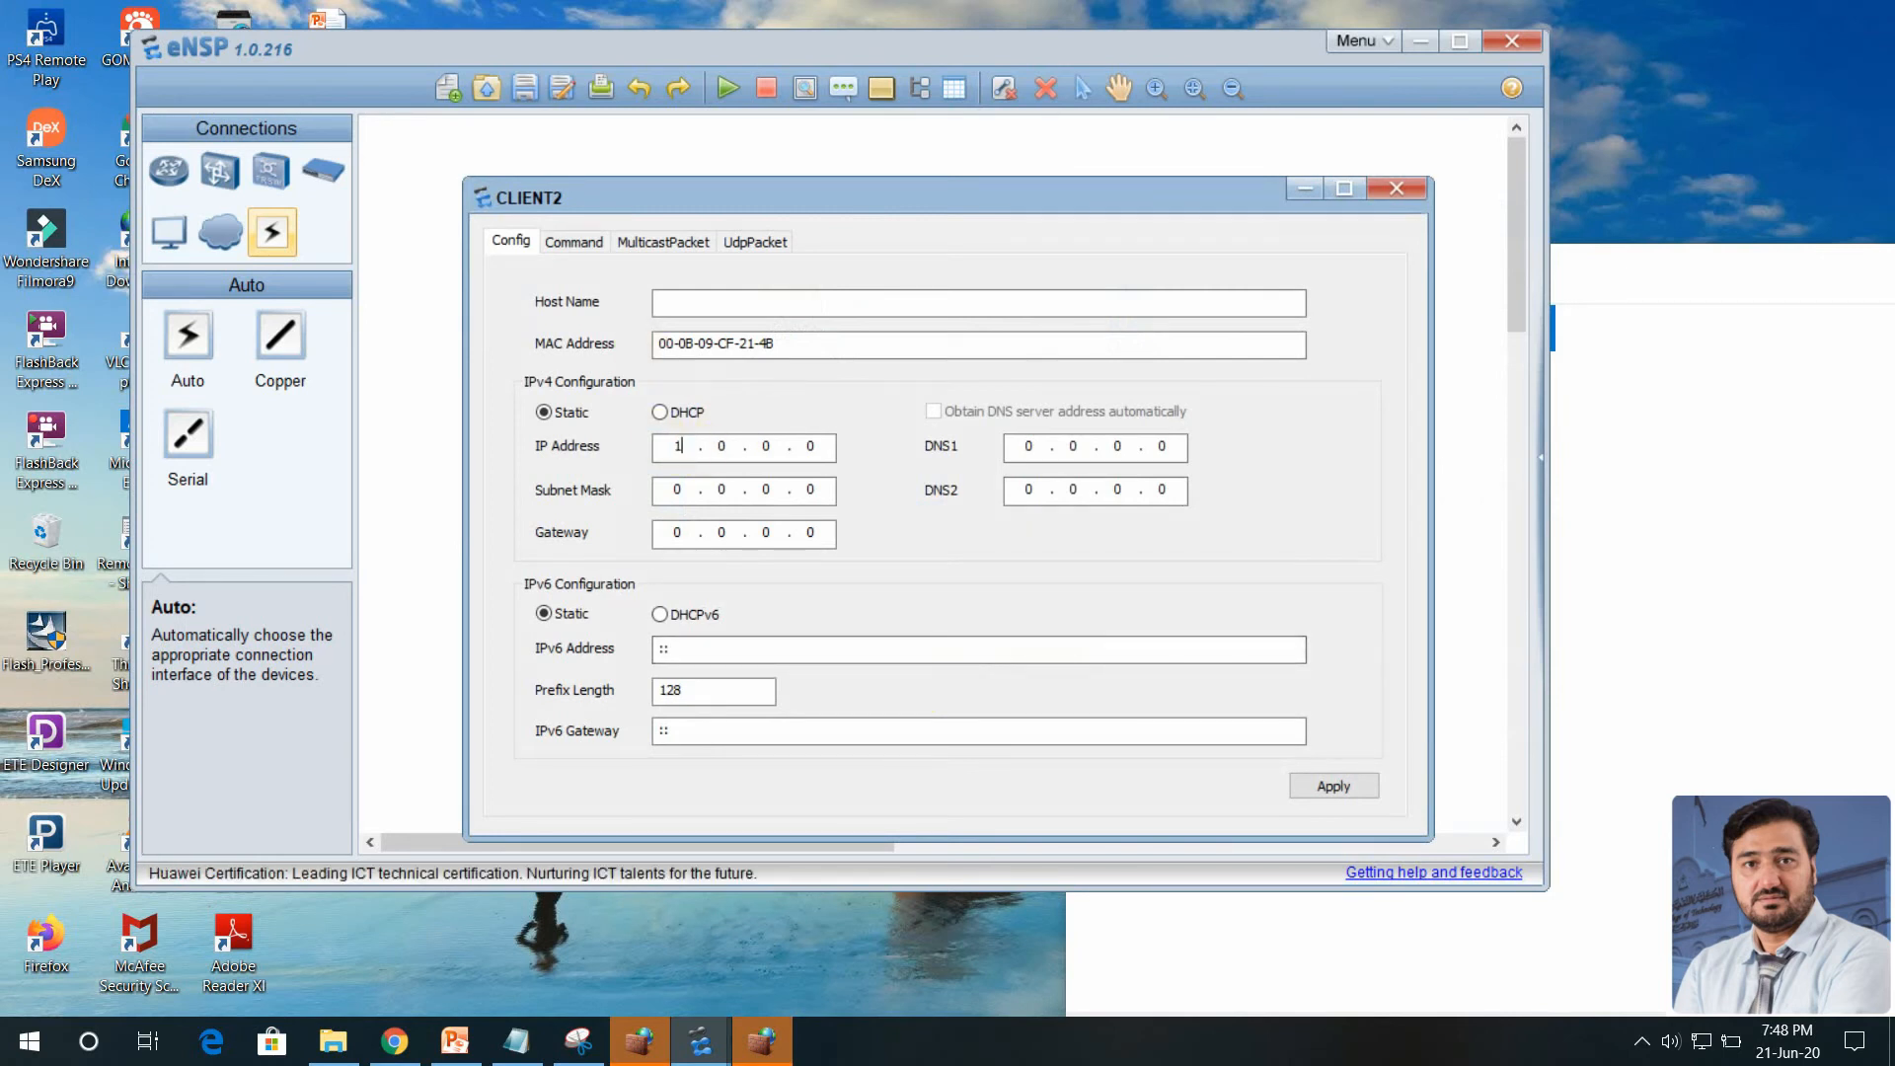
pyautogui.write('168 . 11 .')
pyautogui.click(809, 447)
pyautogui.write('11.110')
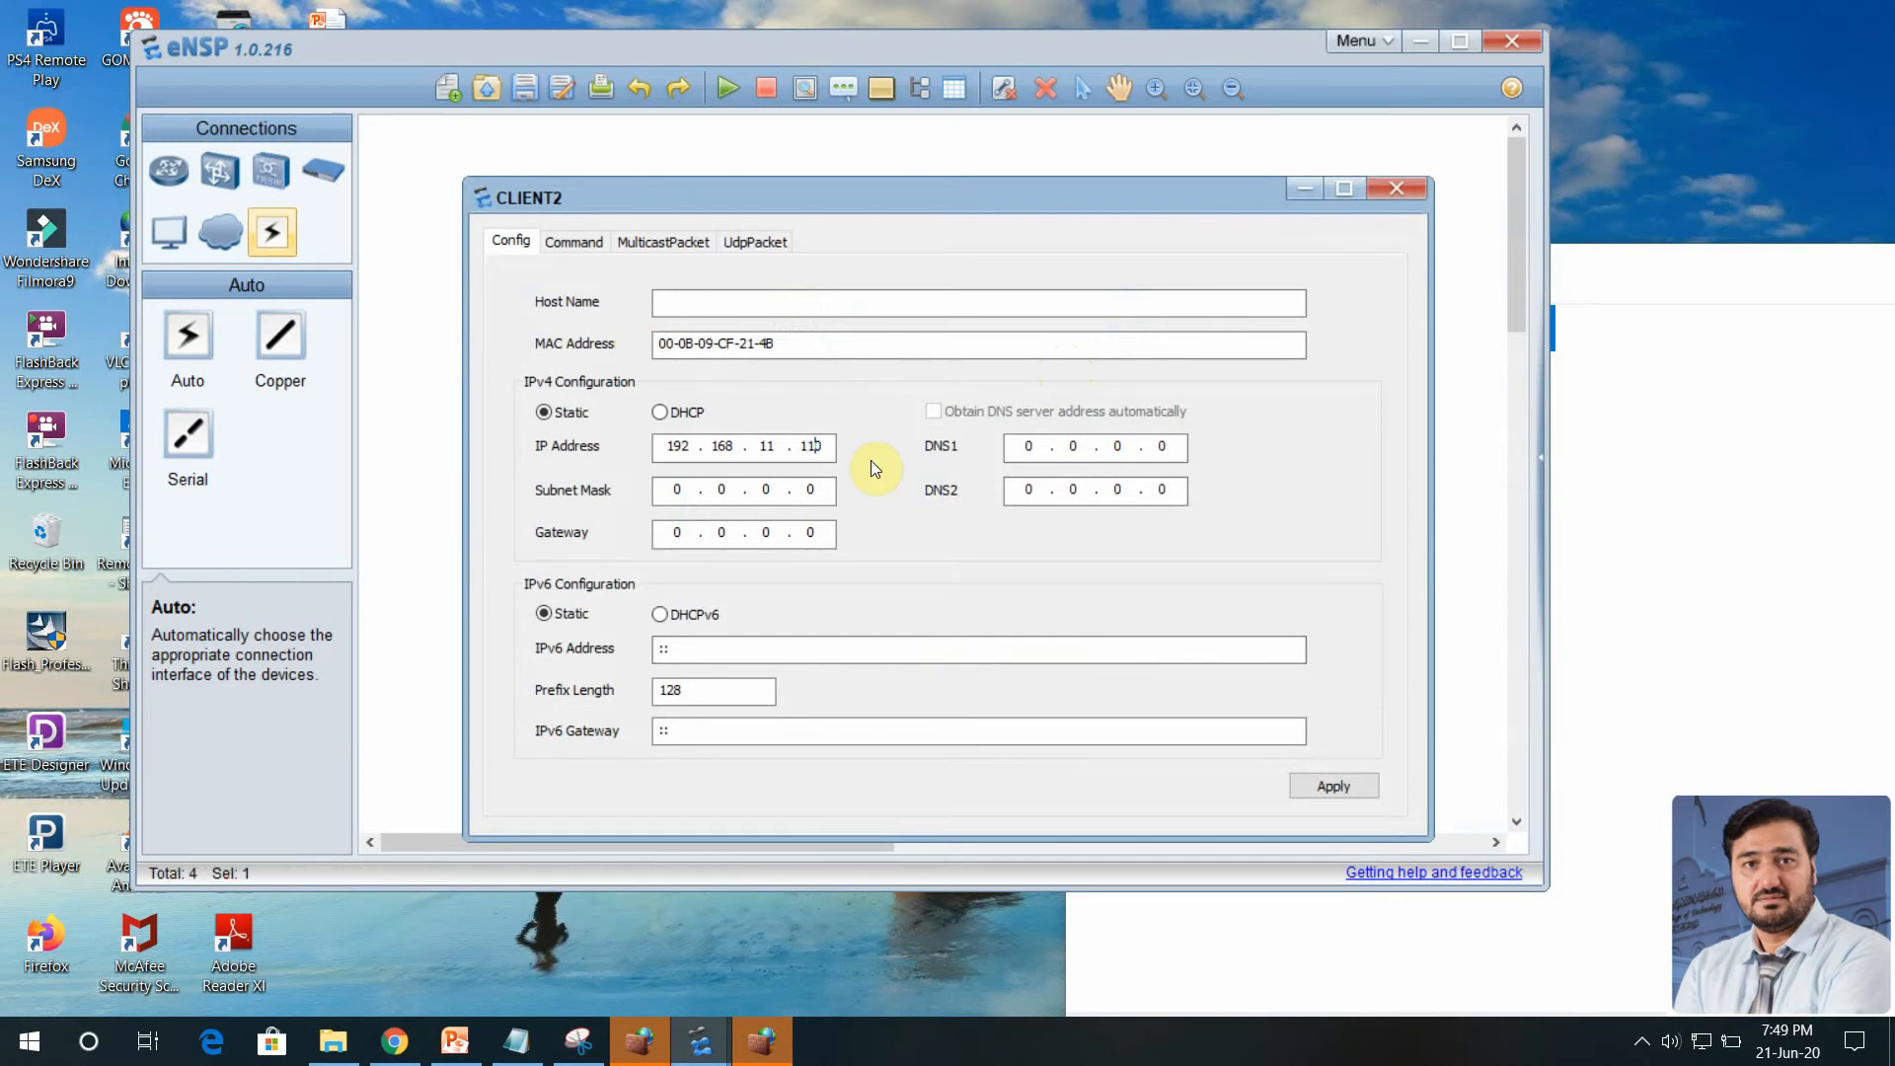
pyautogui.press('Delete')
pyautogui.click(775, 446)
# - Set CLIENT2's subnet mask to 255.255.255.0, apply the configuration and close its settings
pyautogui.click(678, 489)
pyautogui.doubleClick(672, 482)
pyautogui.write('255 . 255 . 255 . 0')
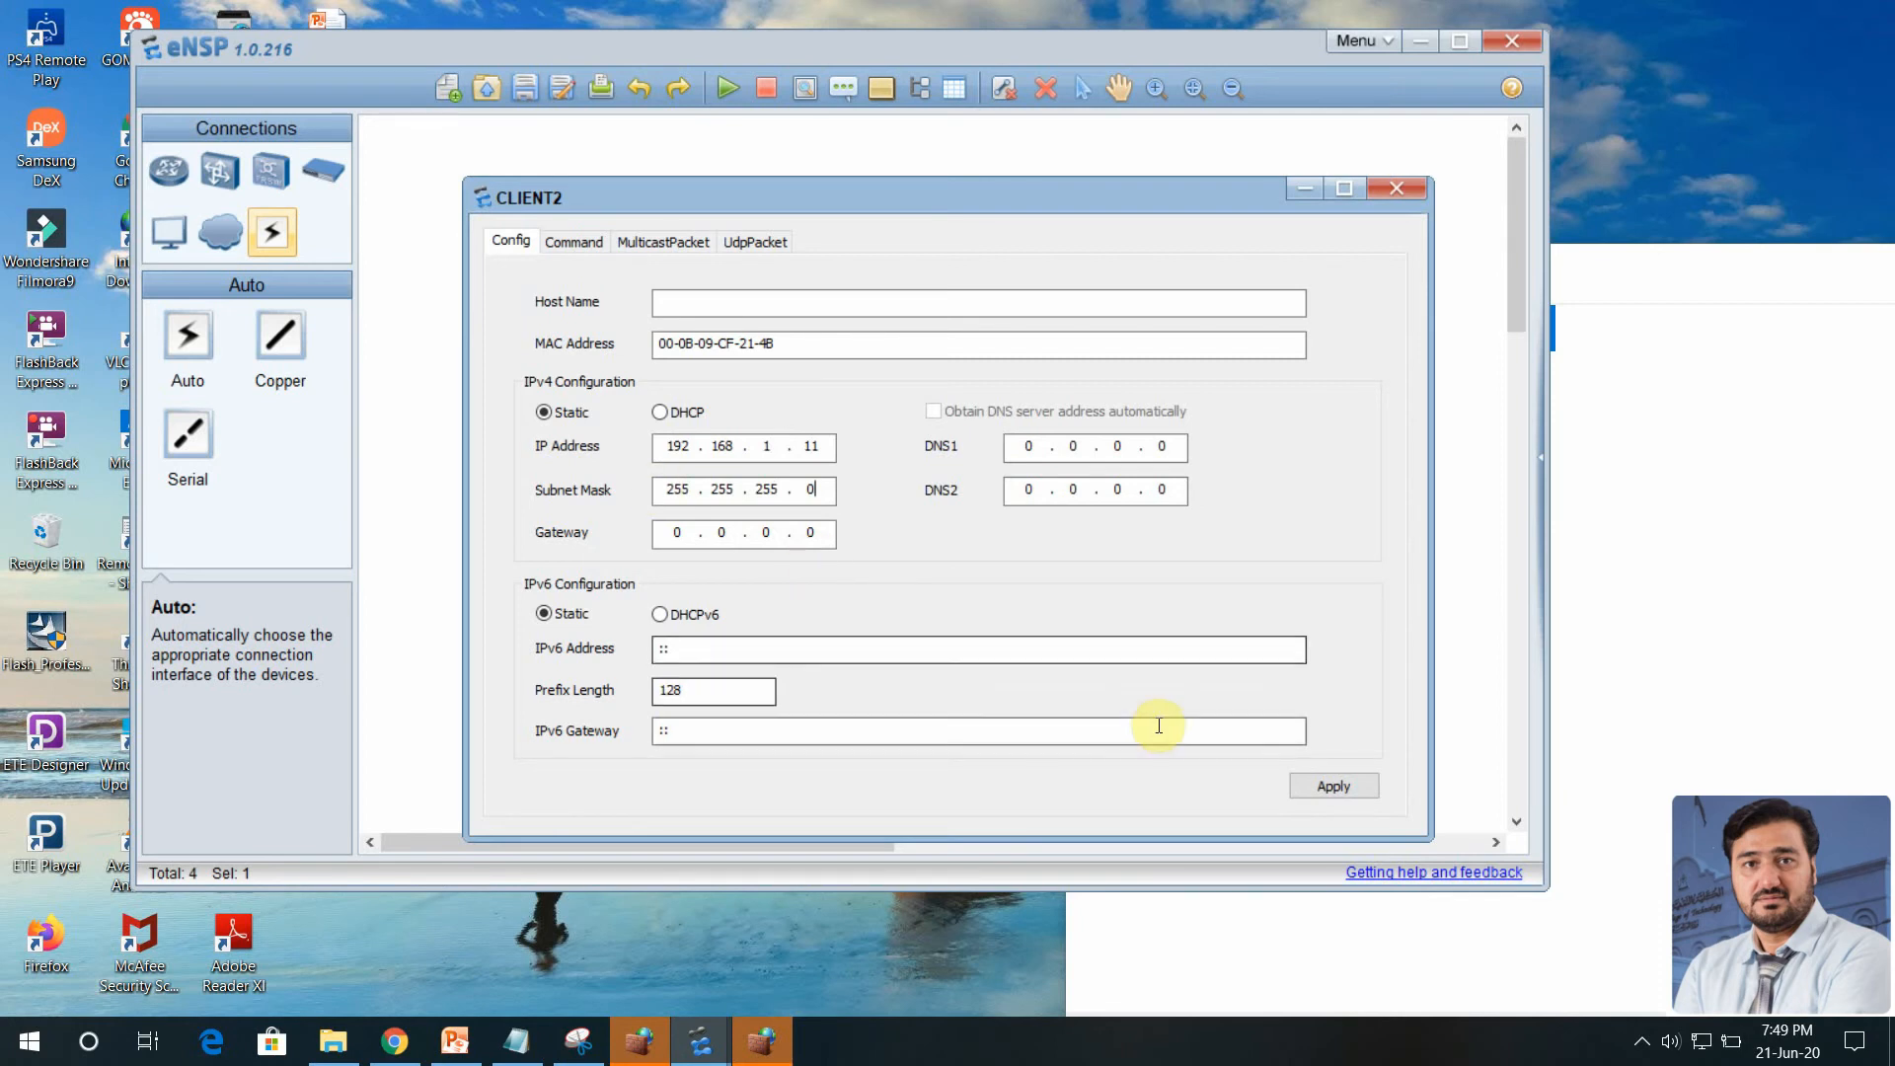
pyautogui.click(1312, 785)
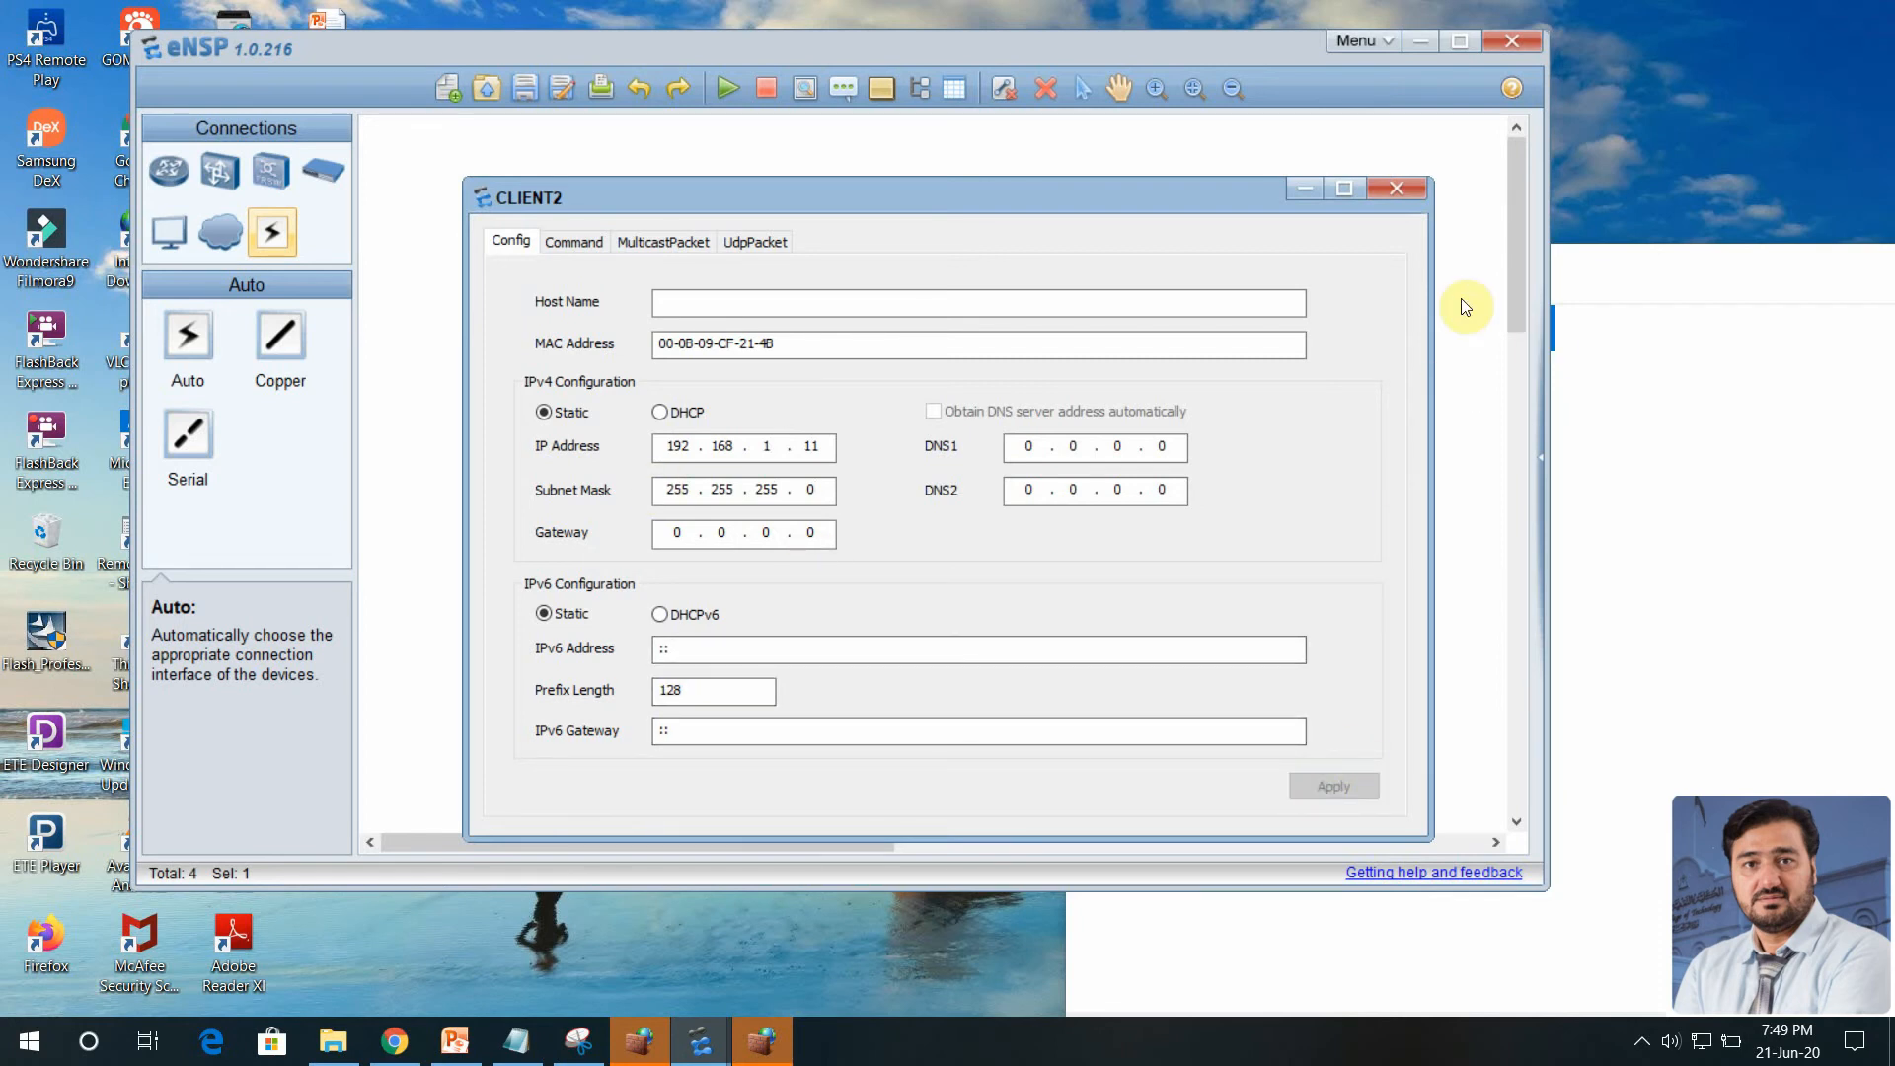
pyautogui.click(1401, 189)
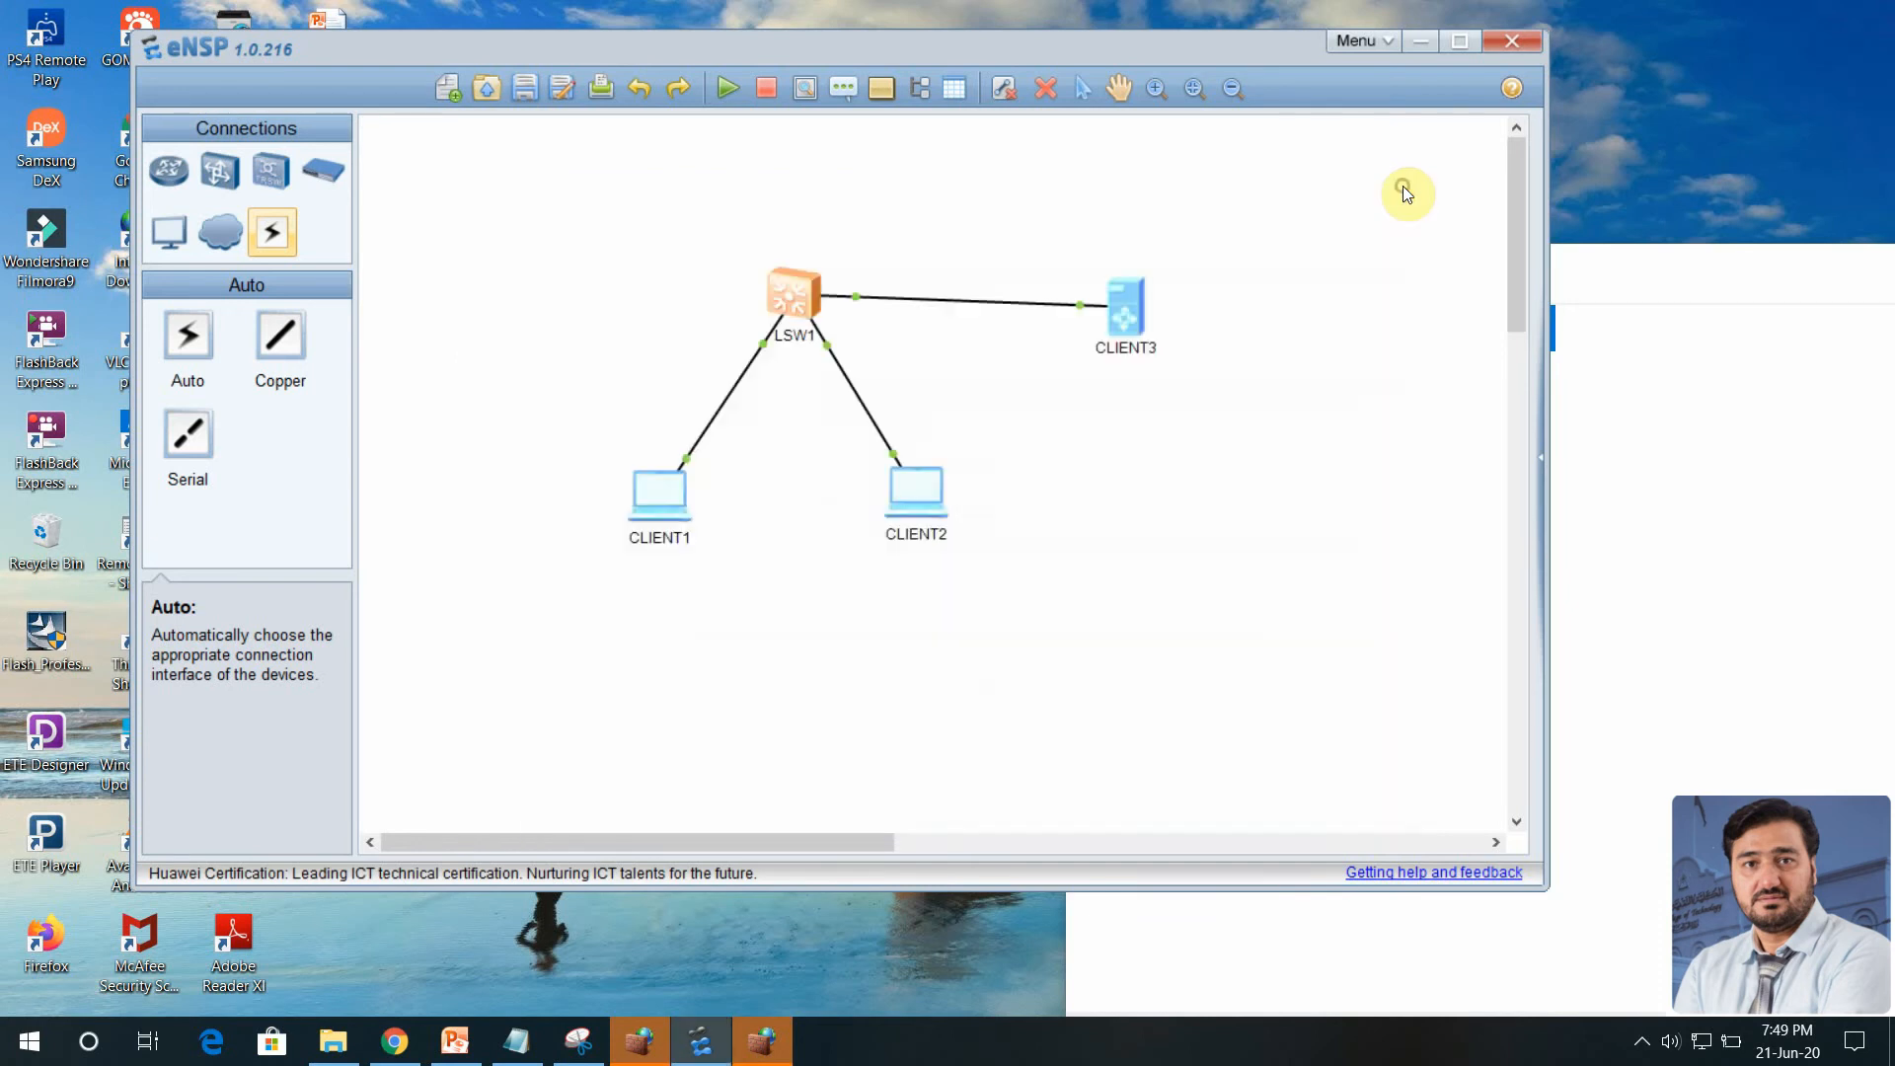
# - Set CLIENT3's IP address to 192.168.1.12 with subnet mask 255.255.255.0, apply the configuration and close its settings
pyautogui.rightClick(1132, 318)
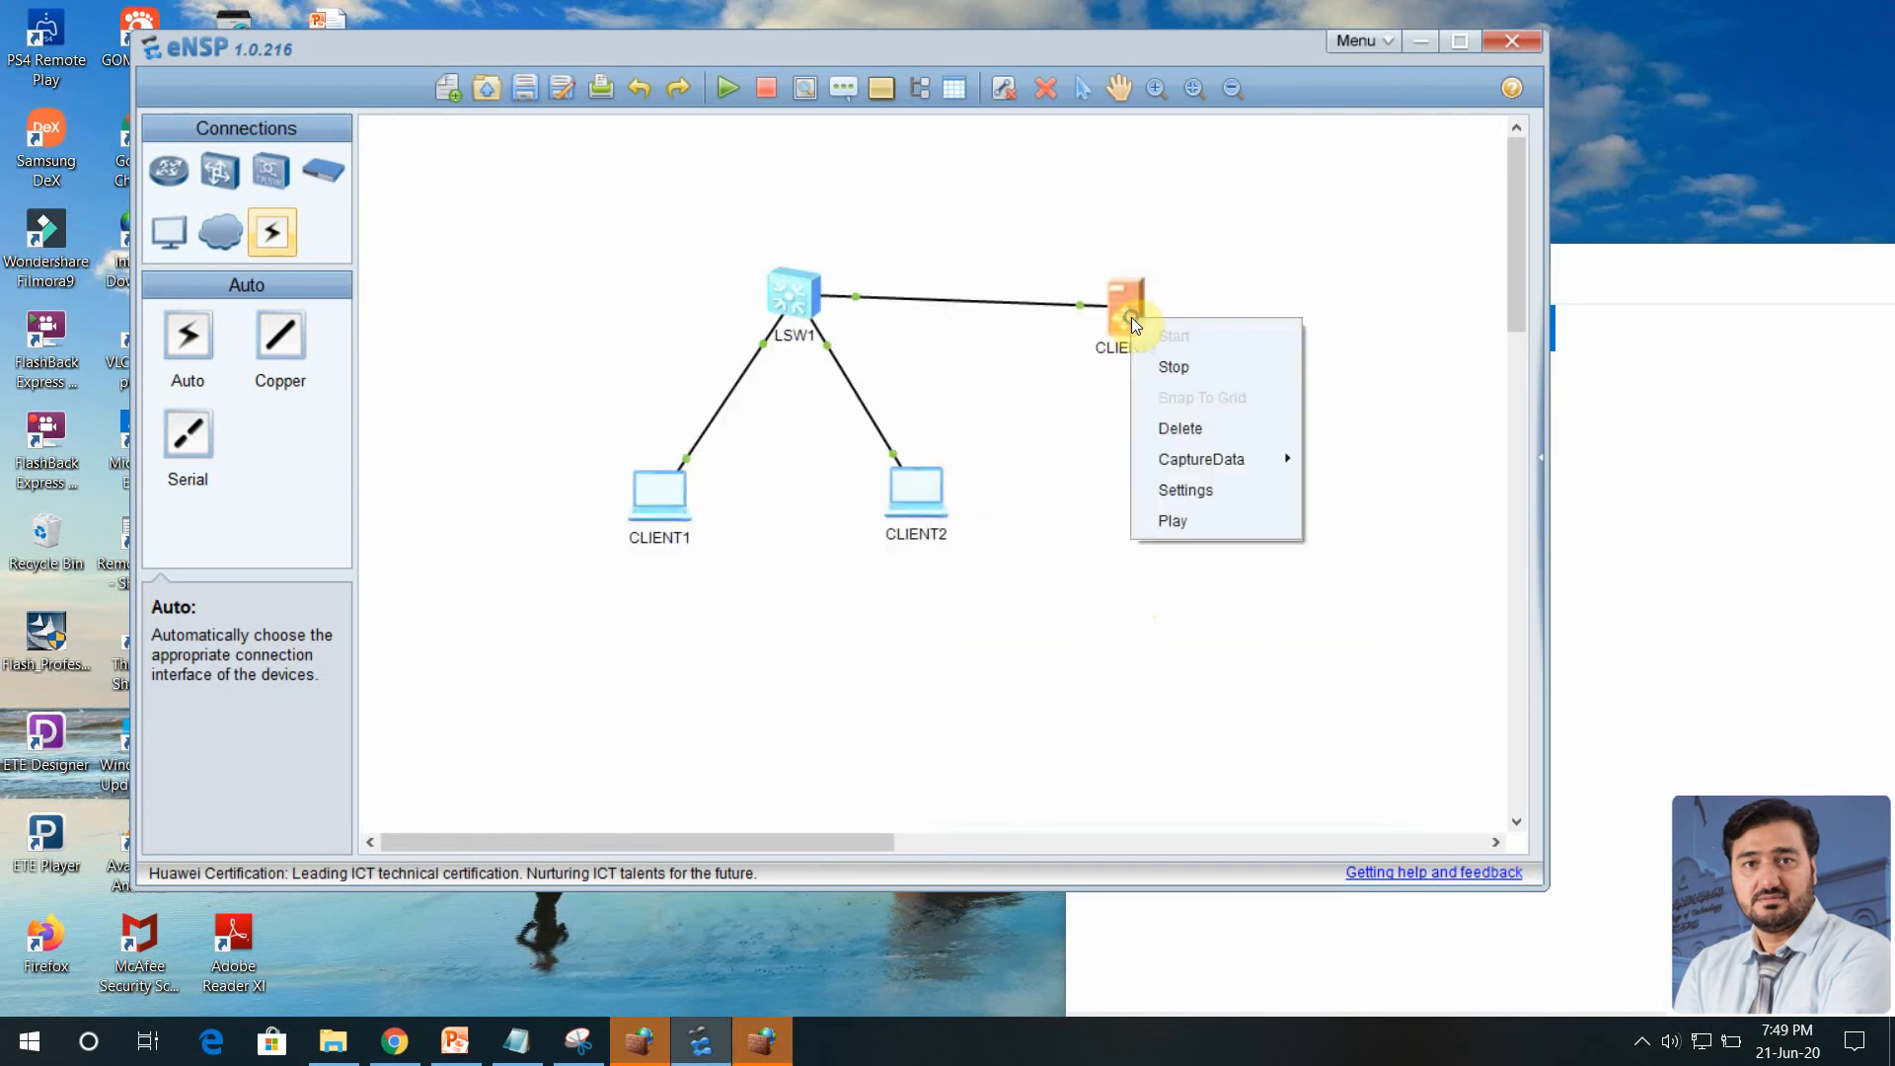
pyautogui.click(1217, 489)
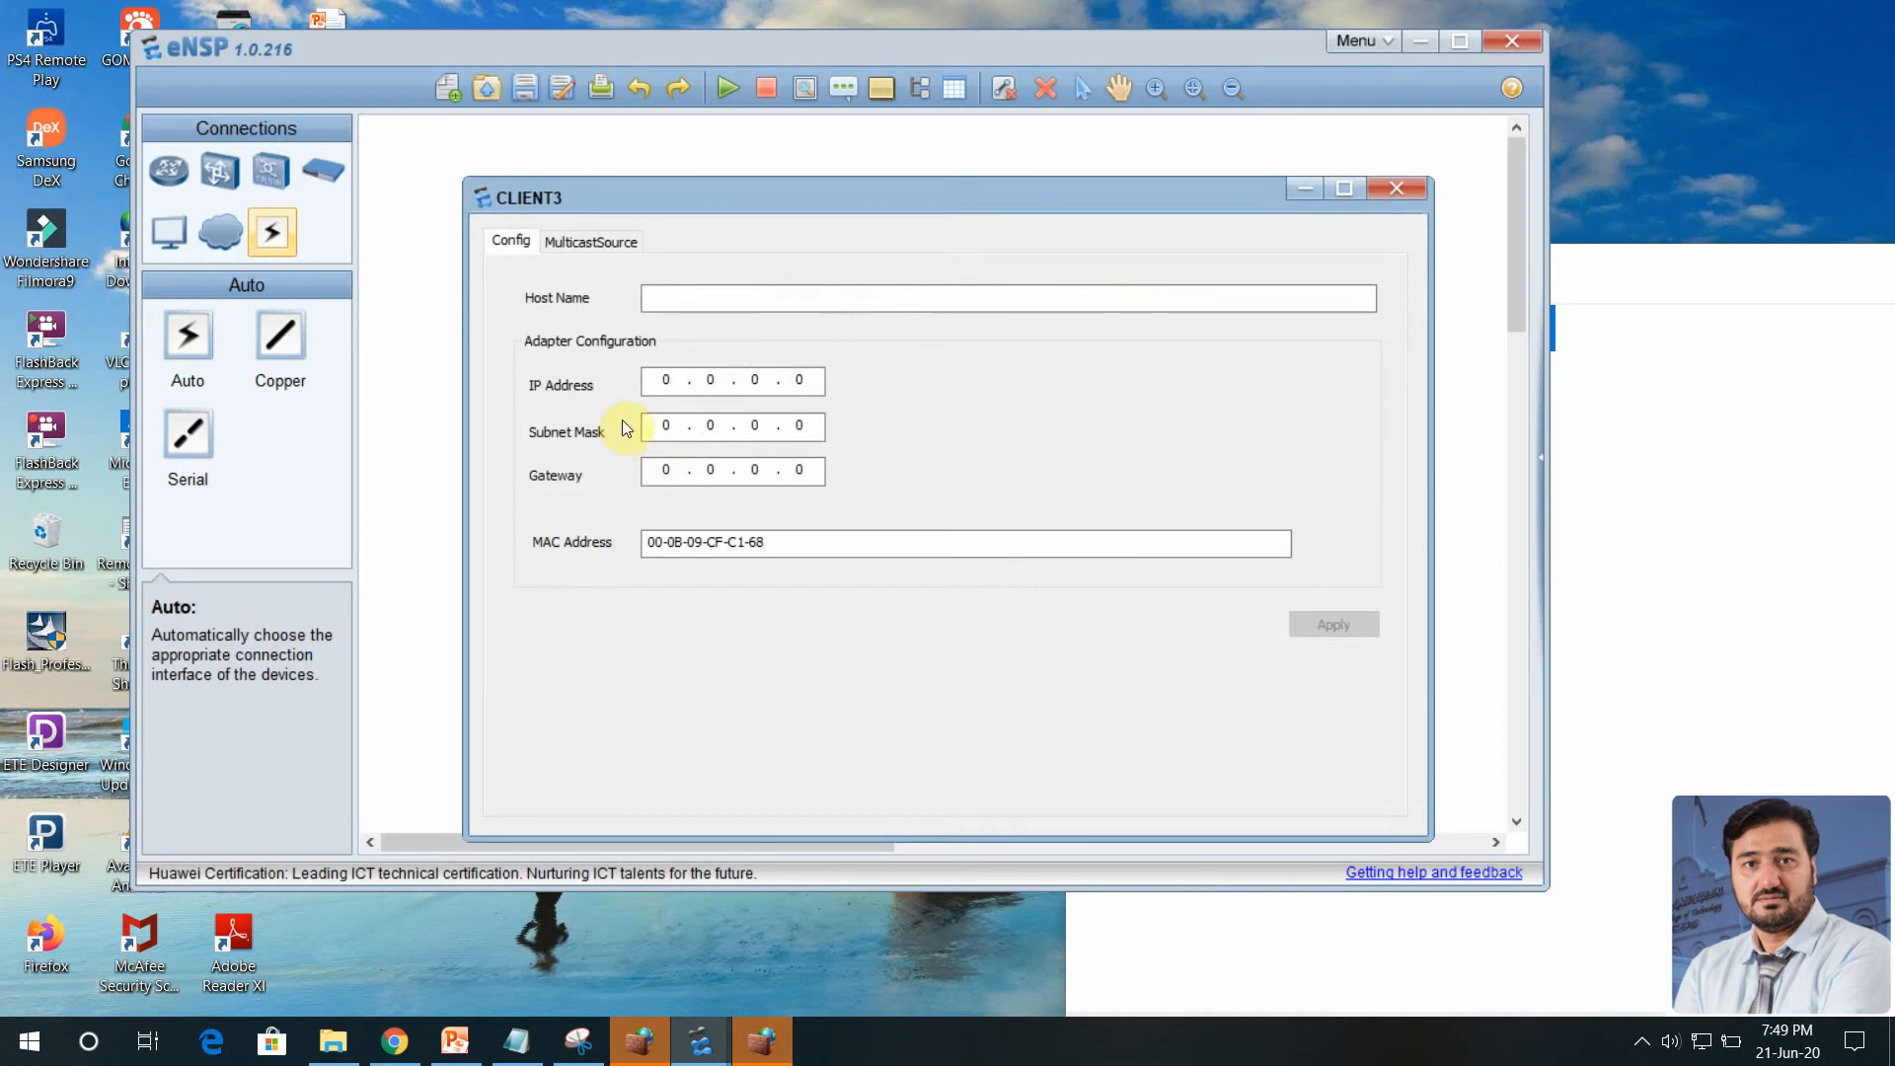
pyautogui.click(659, 384)
pyautogui.write('192 . 168')
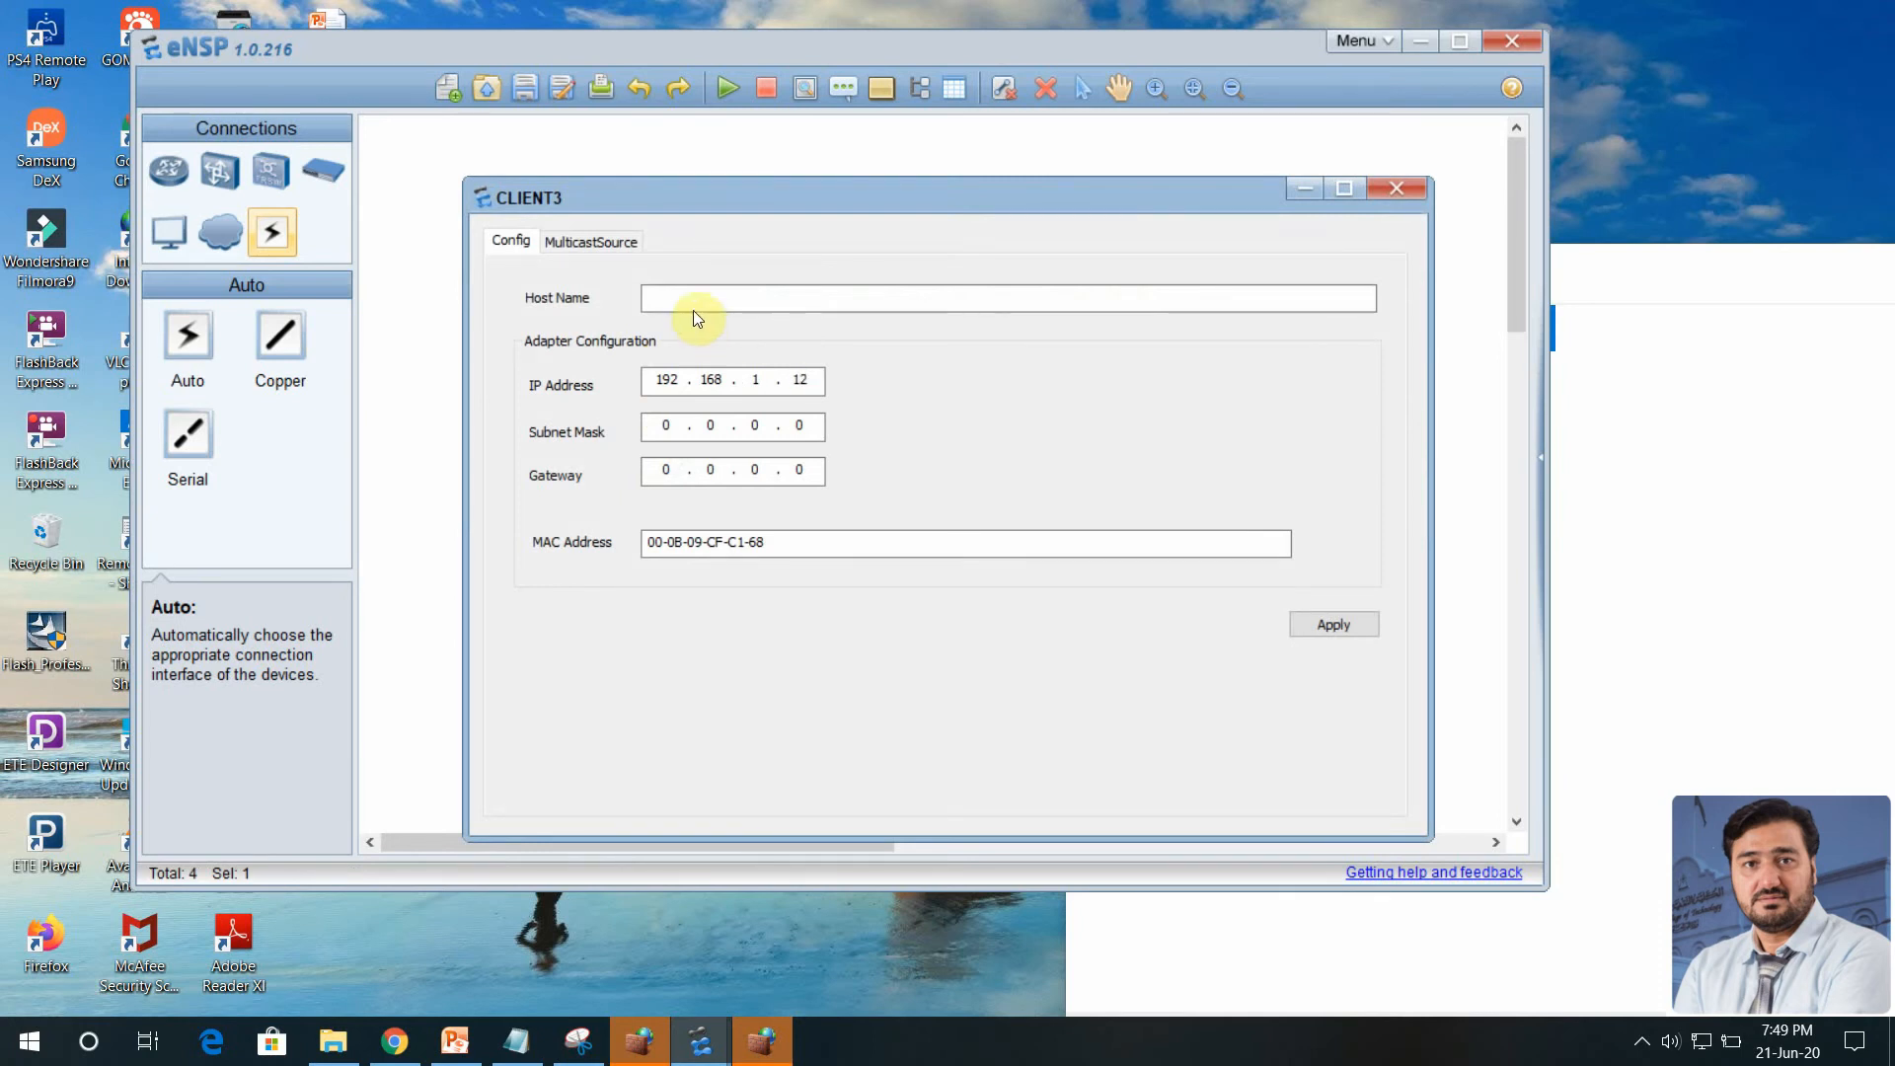
pyautogui.click(667, 424)
pyautogui.write('255 . 255 . 255')
pyautogui.click(1364, 629)
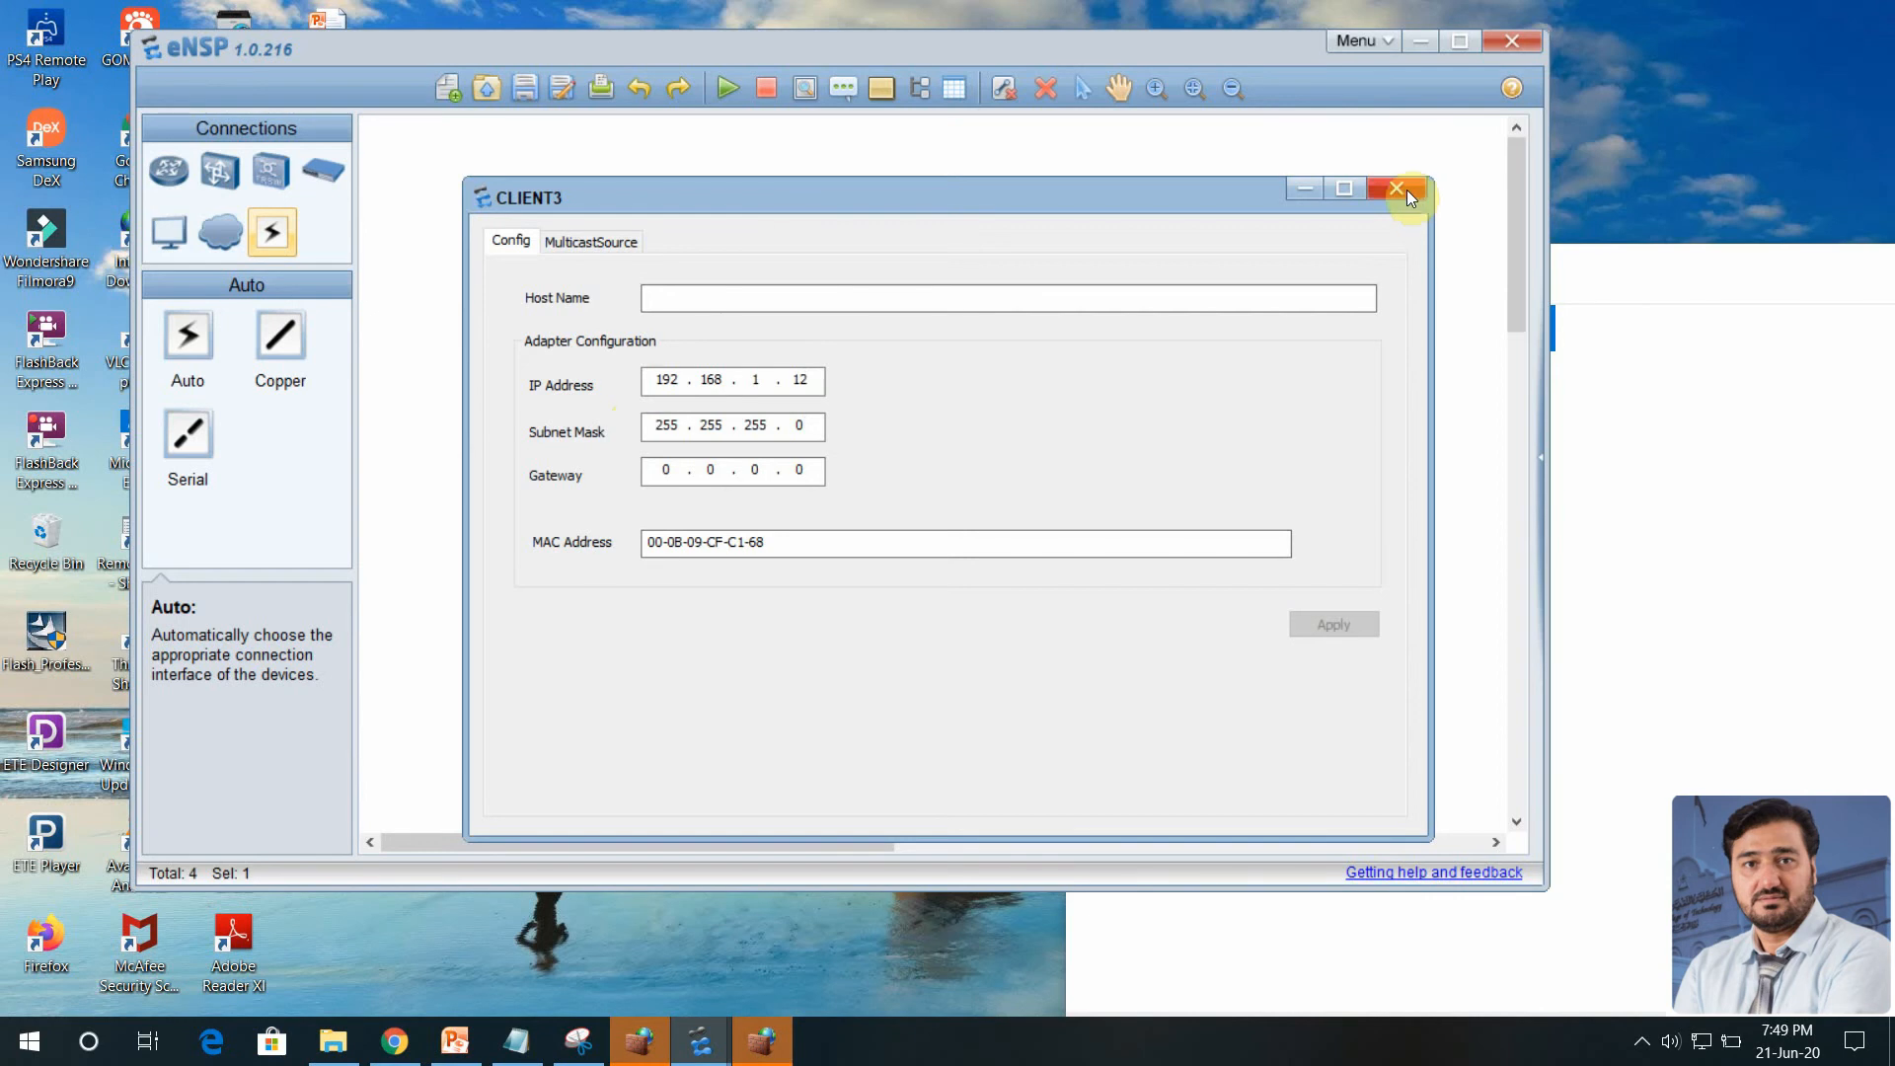
pyautogui.click(1397, 188)
# - Open CLIENT1's command line beside the topology and ping CLIENT2 at 192.168.1.11
pyautogui.rightClick(663, 494)
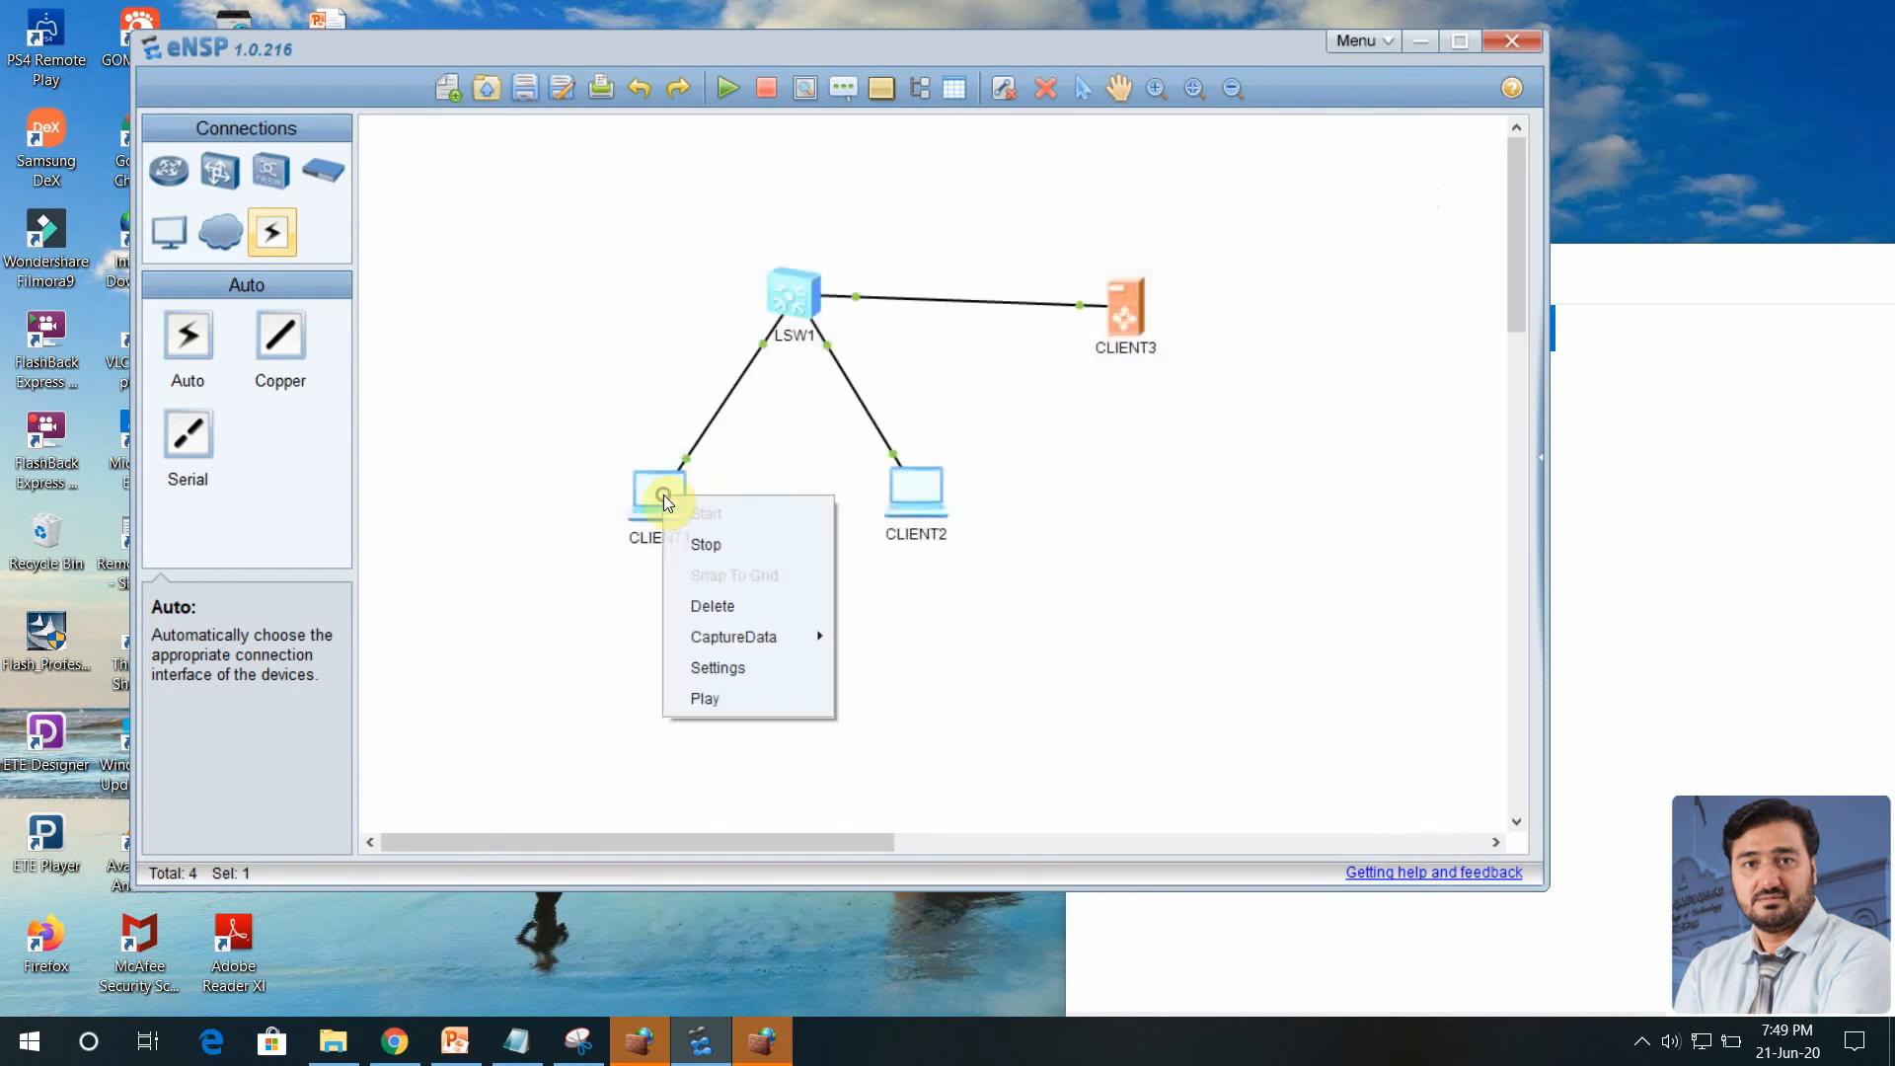
pyautogui.click(743, 667)
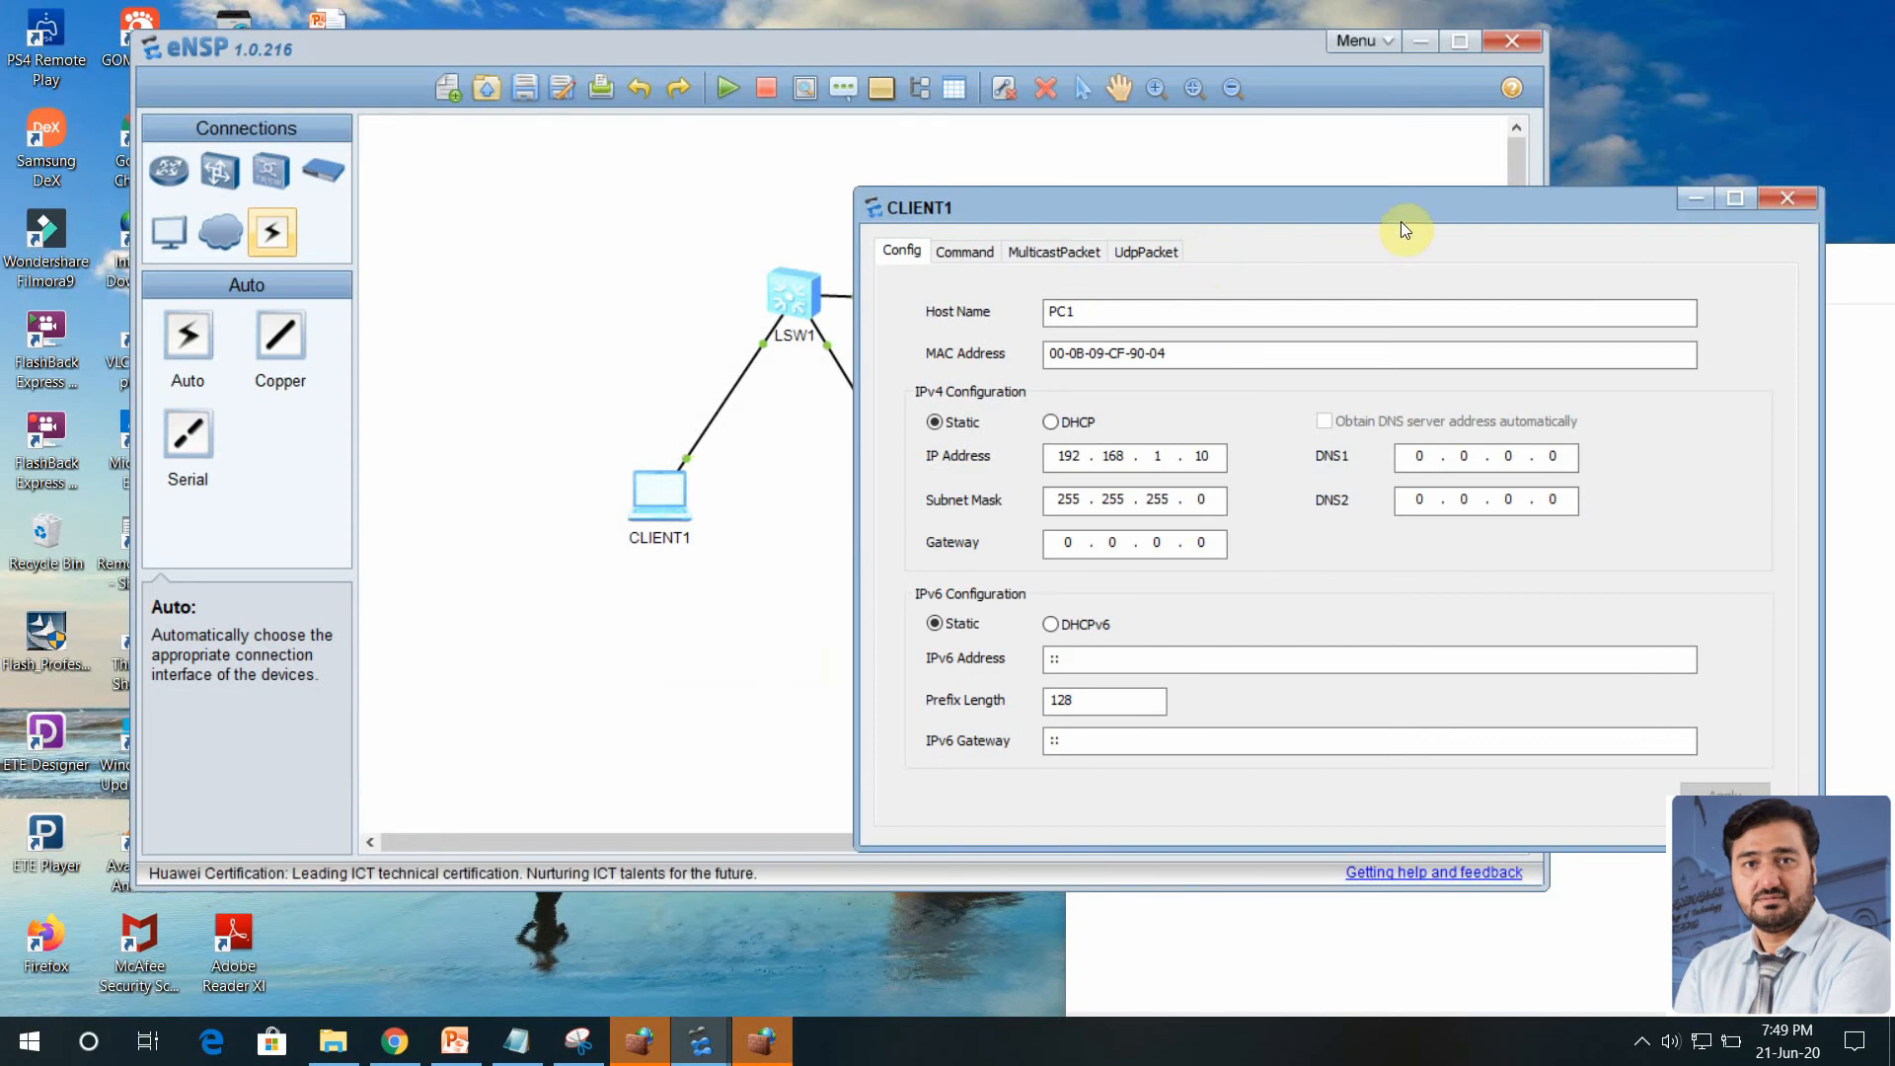
pyautogui.moveTo(1135, 202); pyautogui.dragTo(1483, 165)
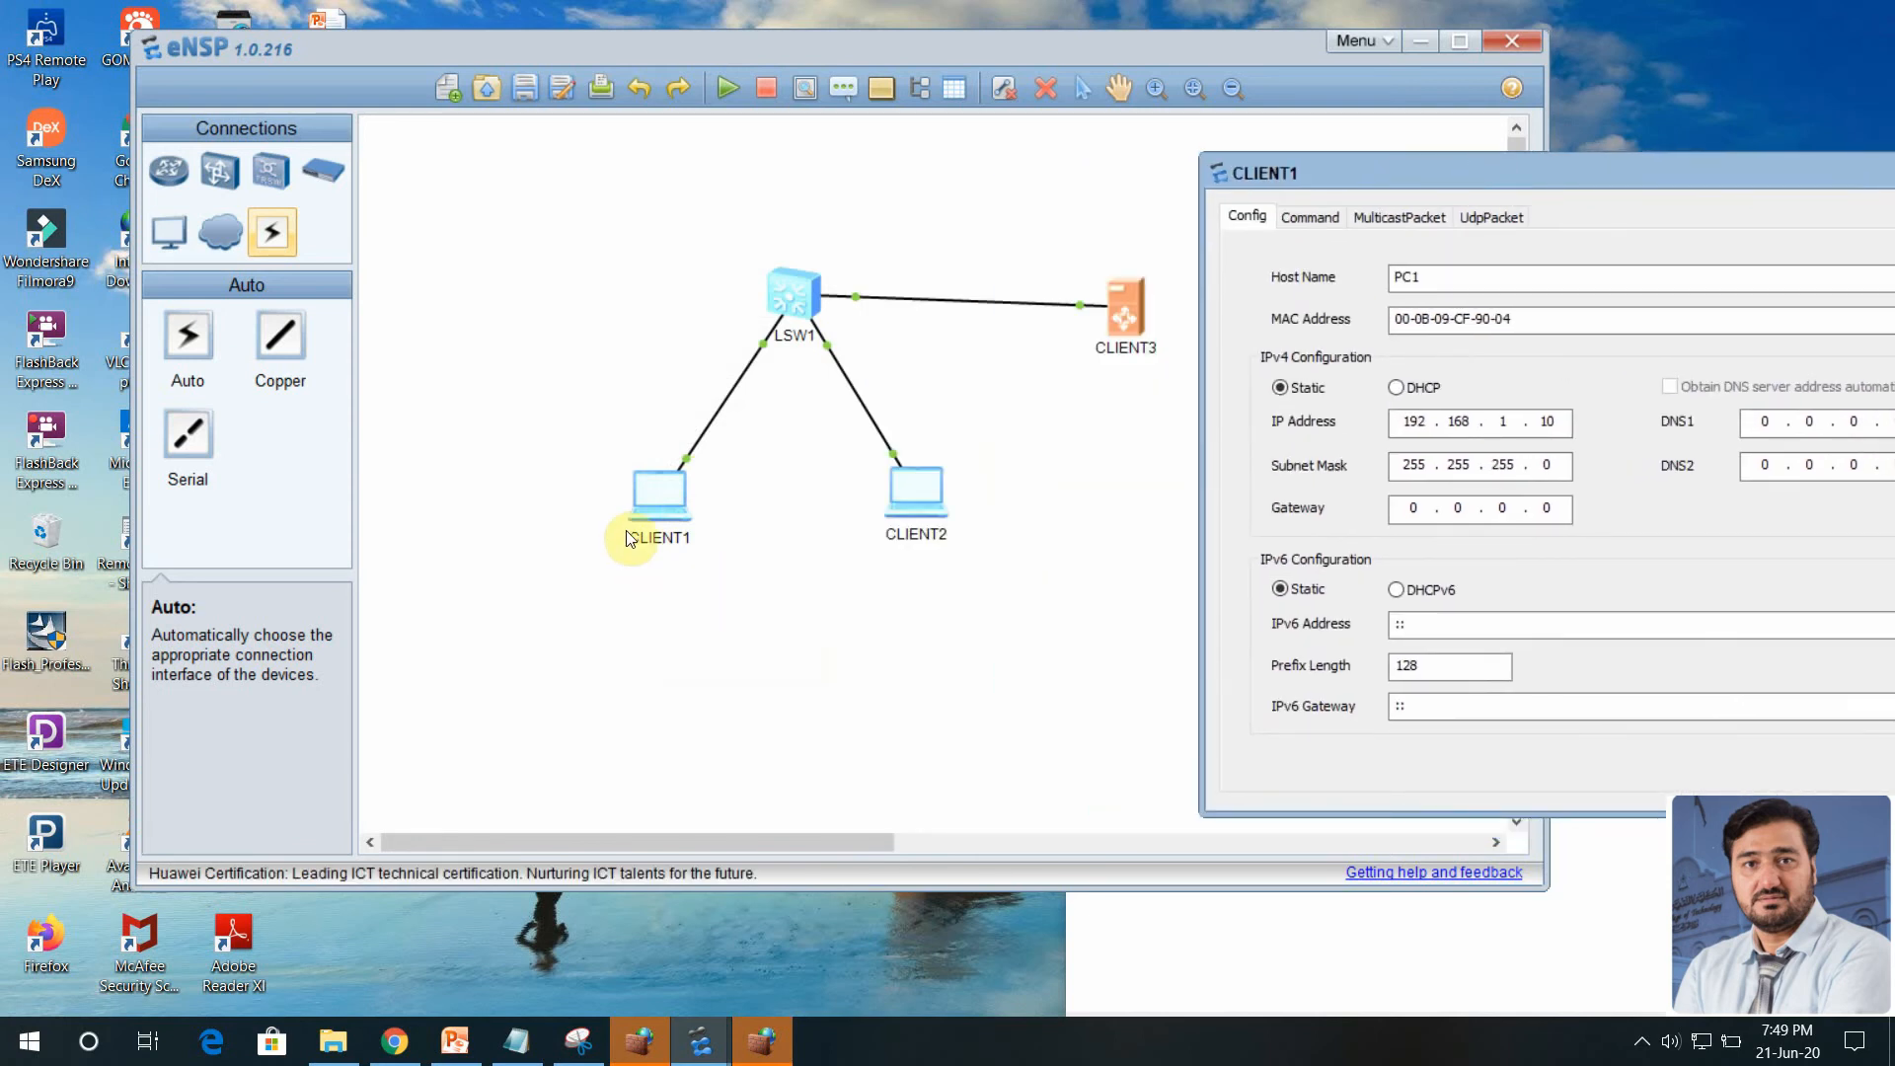
pyautogui.click(1318, 218)
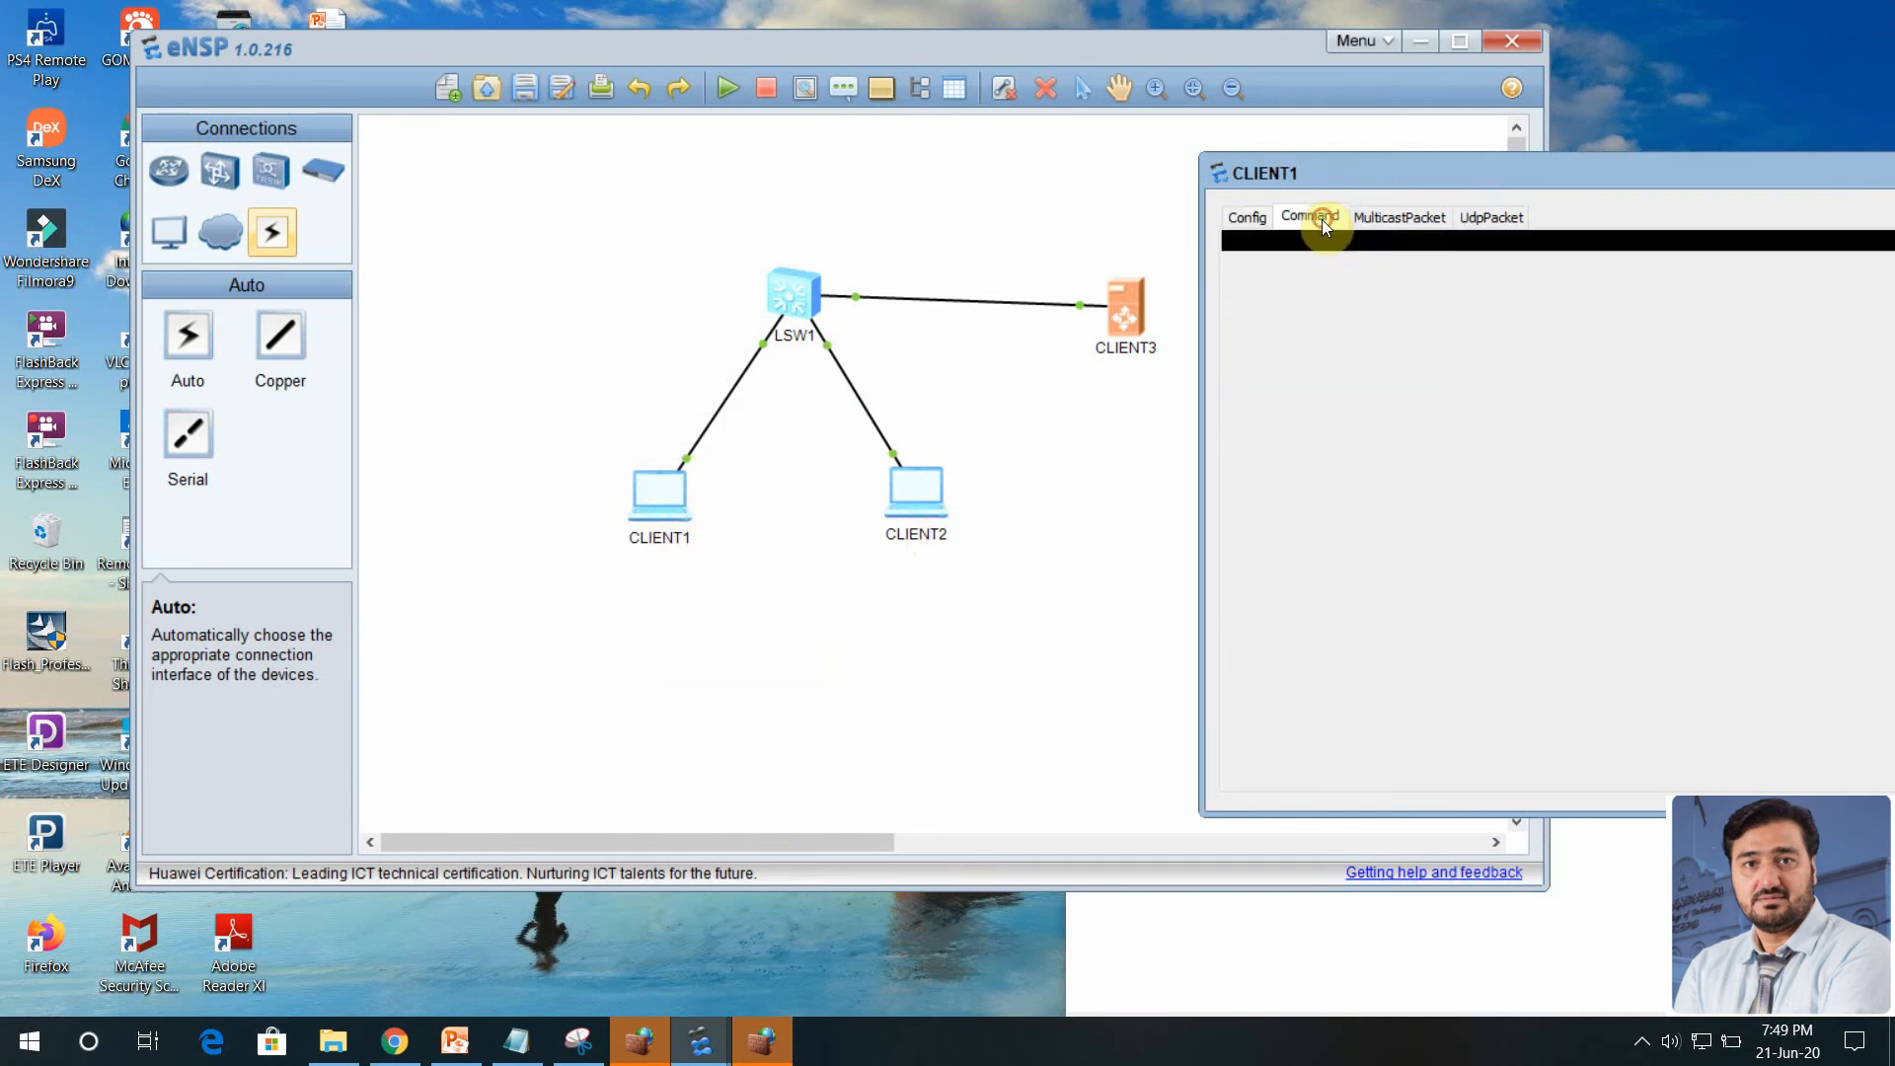
pyautogui.moveTo(1332, 168); pyautogui.dragTo(1161, 364)
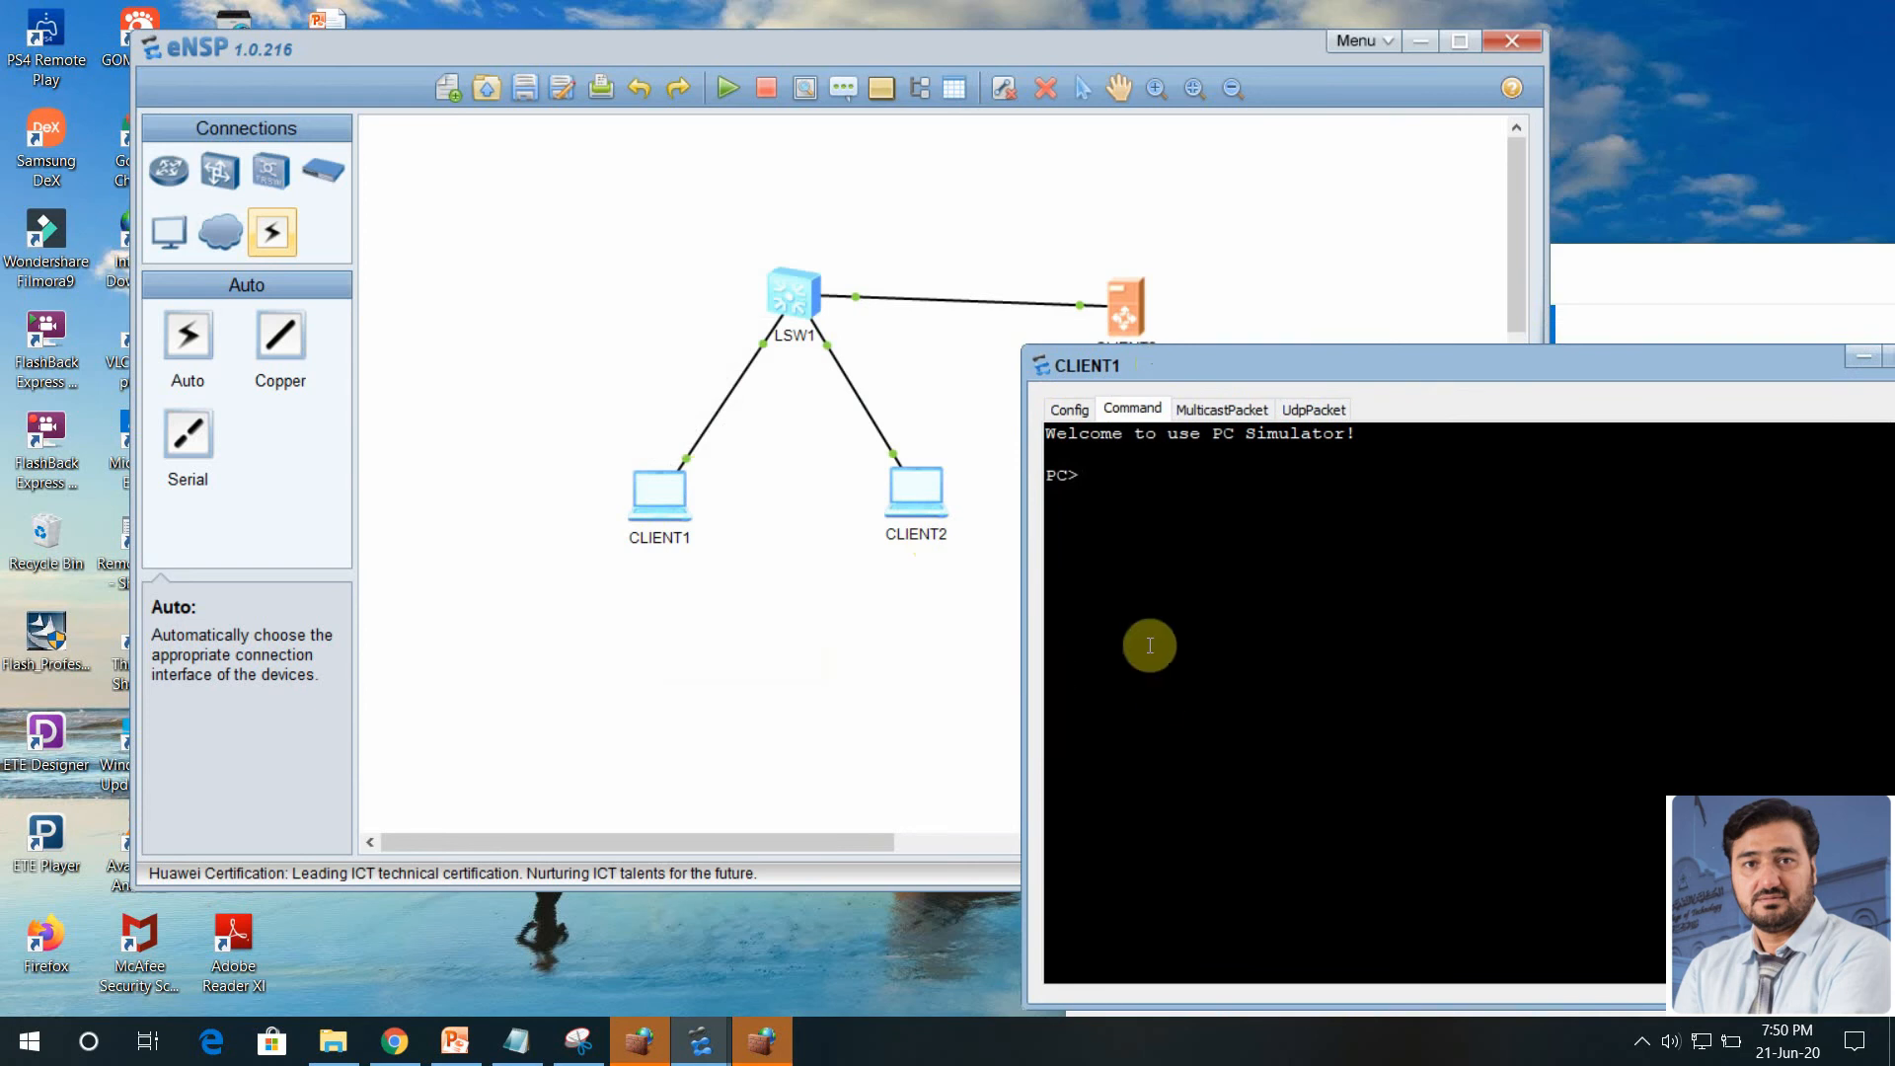
pyautogui.click(1171, 496)
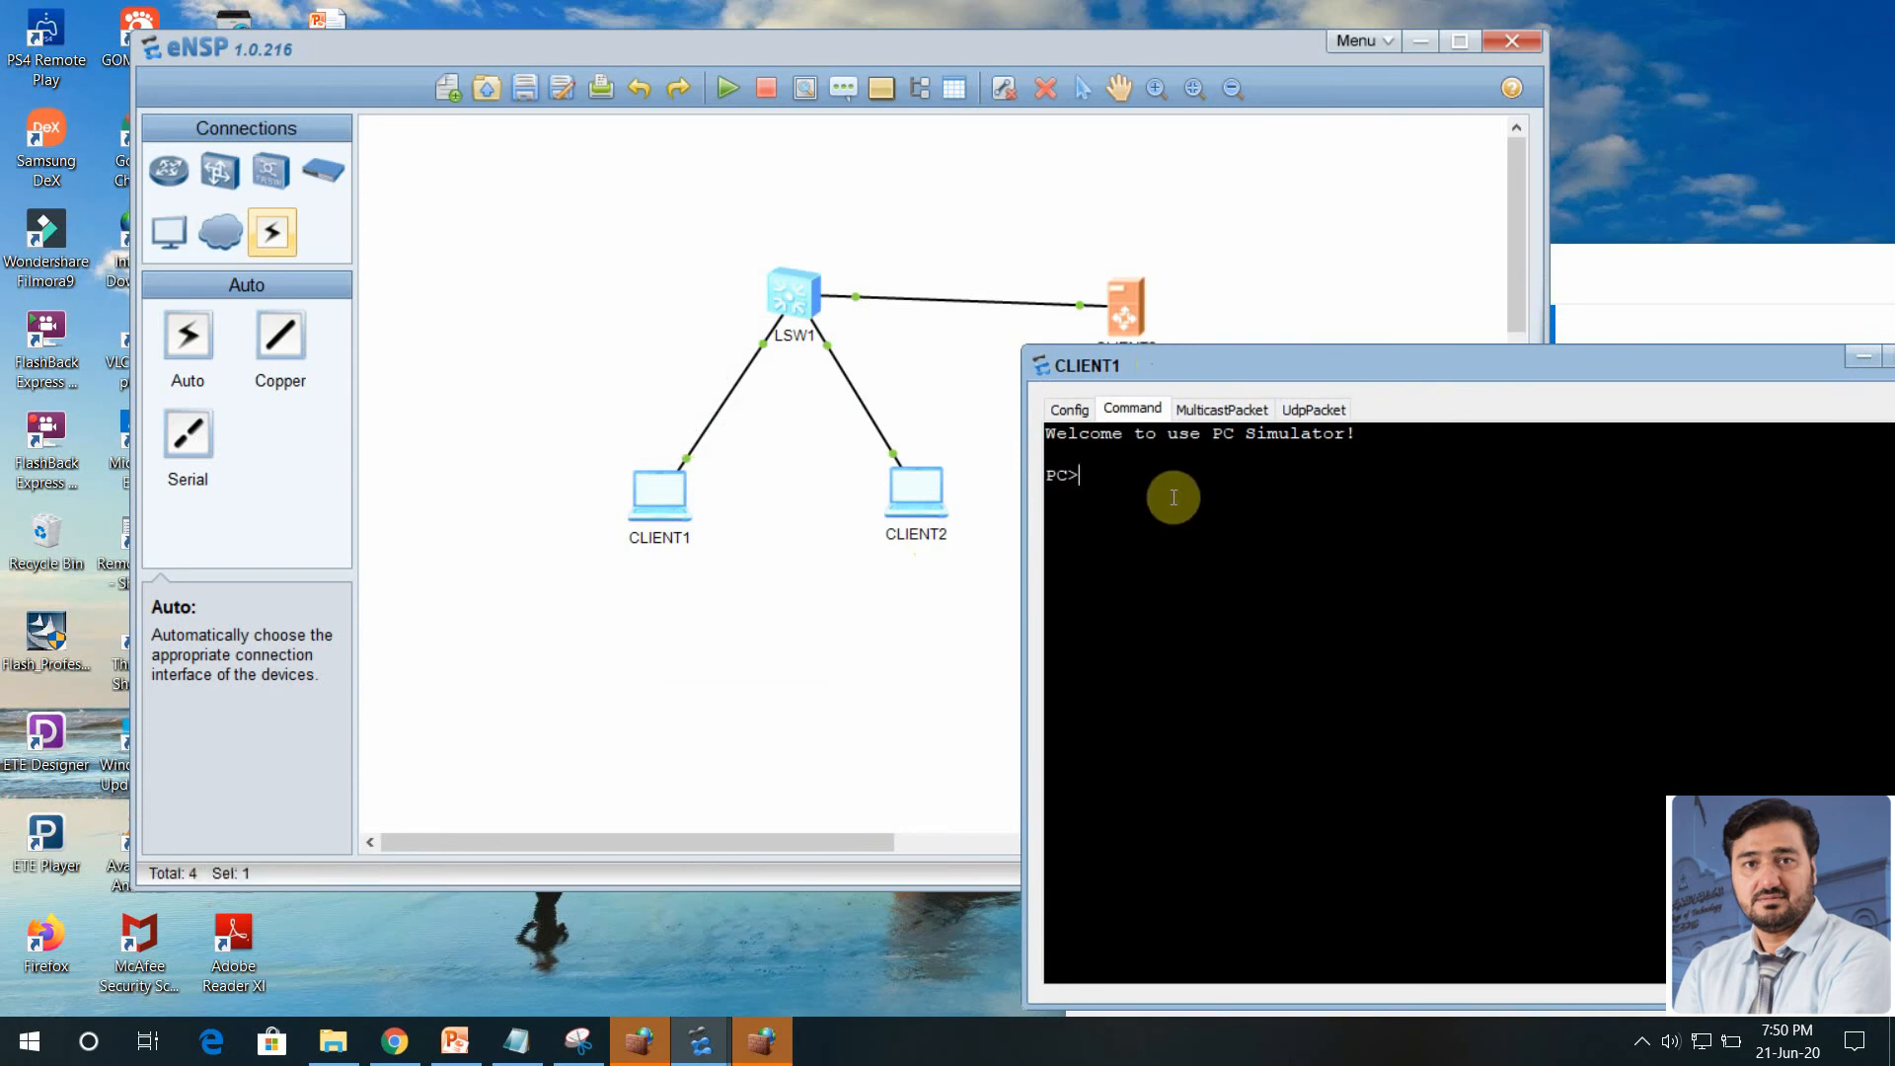
pyautogui.write('ping 192.168.1.11')
pyautogui.press('Return')
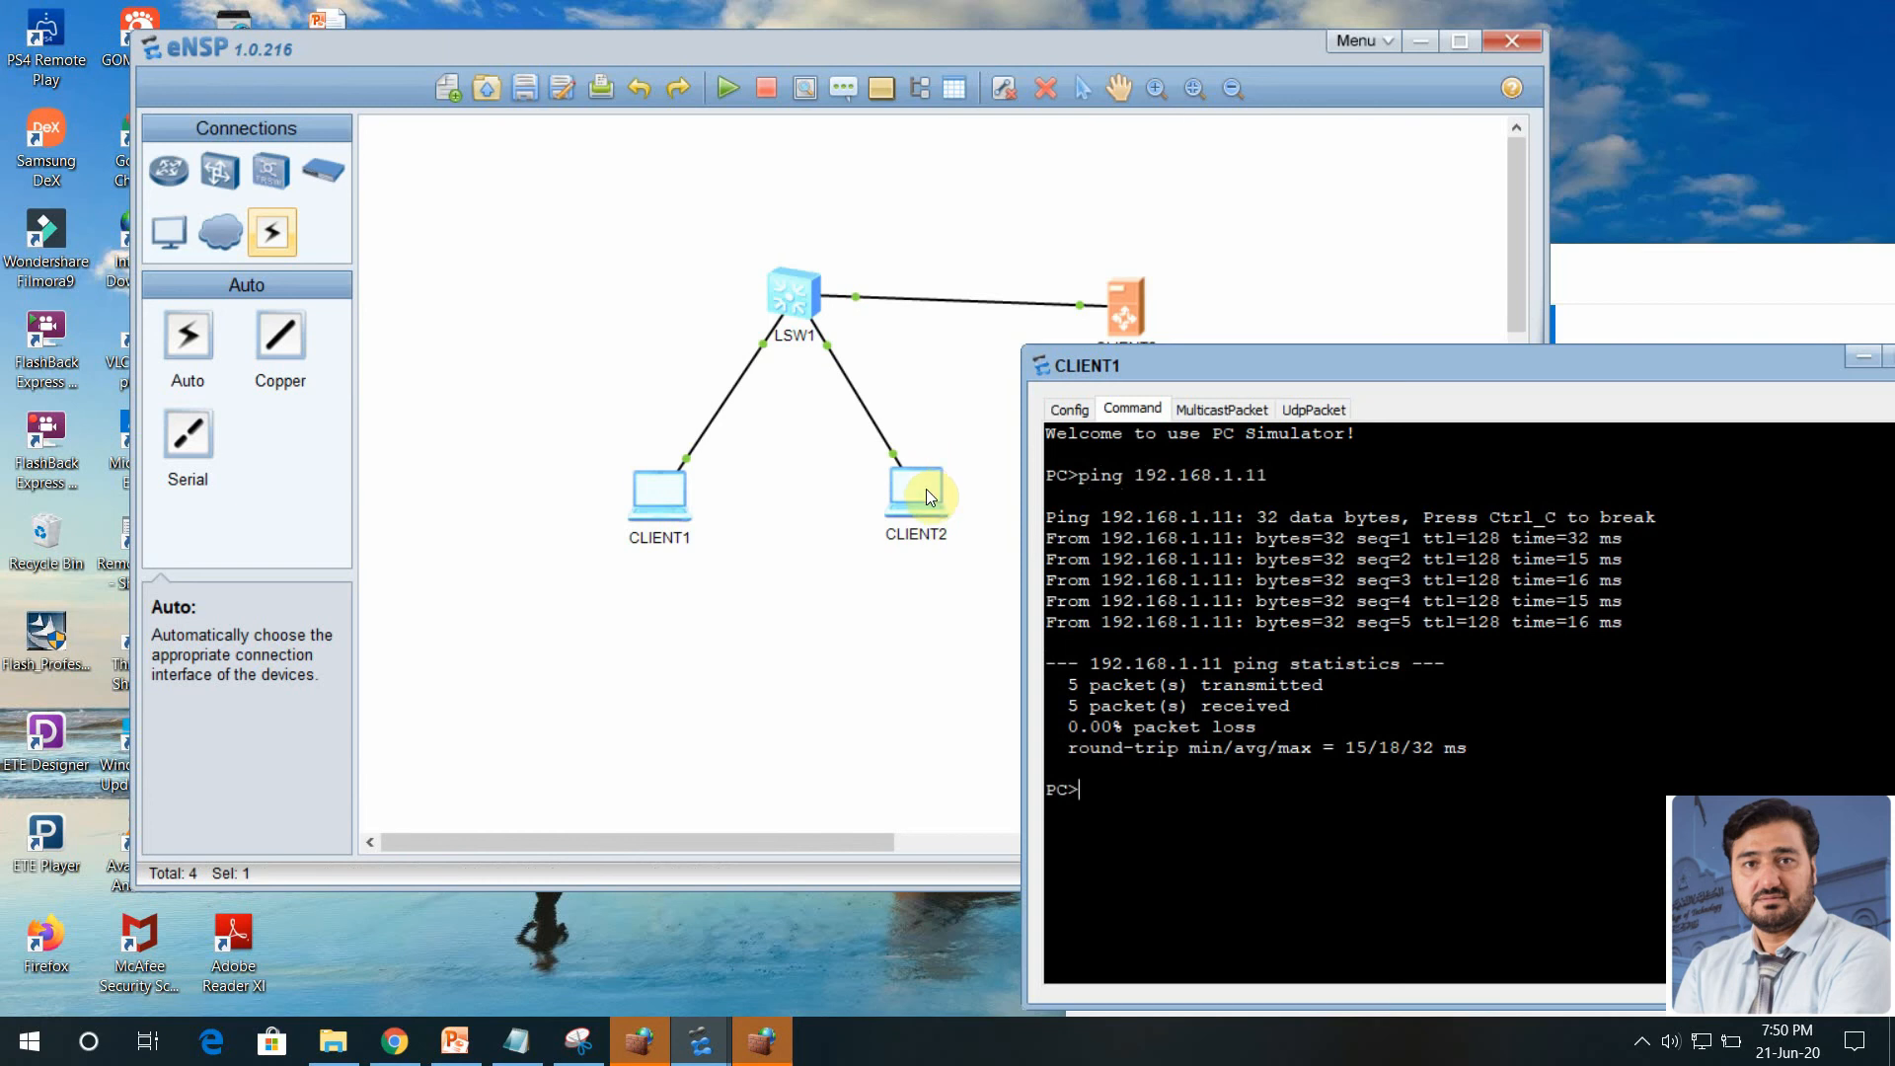
# - Ping CLIENT3 at 192.168.1.12 from CLIENT1's command line, and close the CLIENT1 window
pyautogui.moveTo(1295, 368); pyautogui.dragTo(1113, 417)
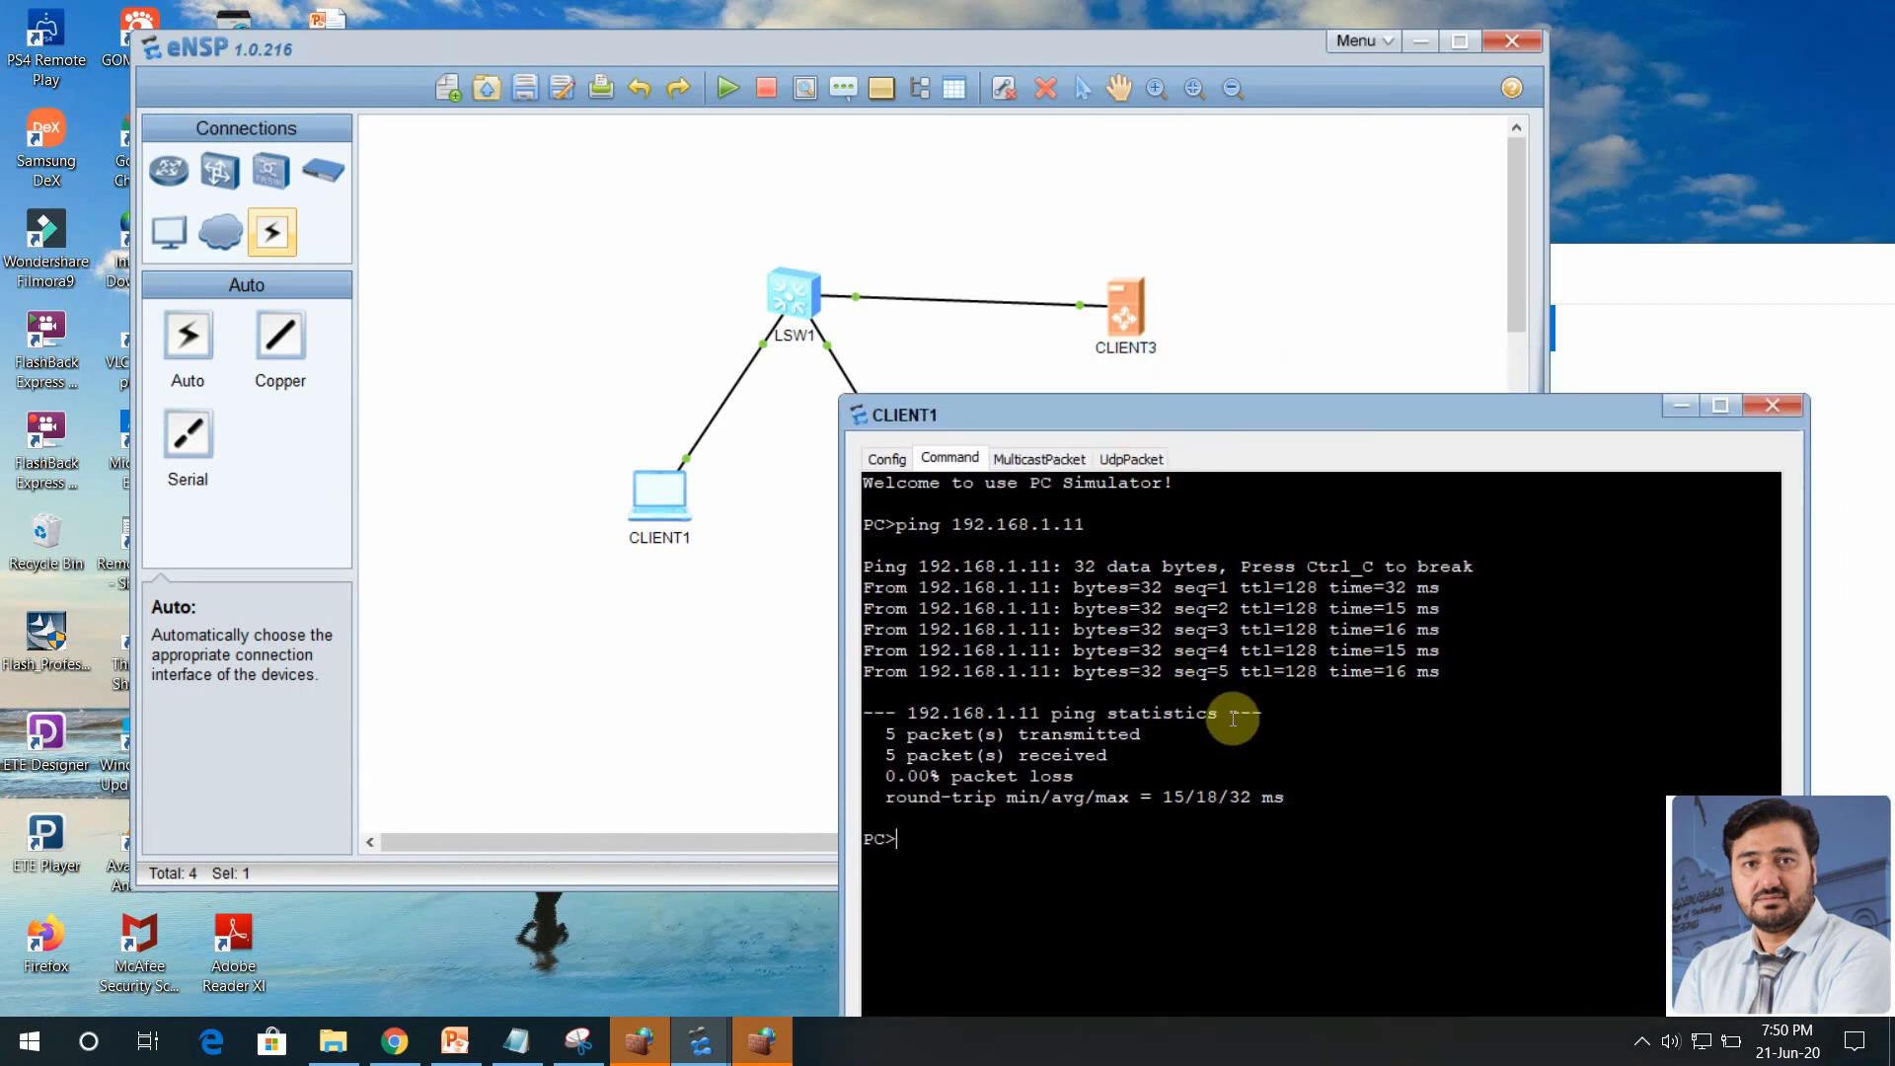
pyautogui.press('Up')
pyautogui.press('BackSpace')
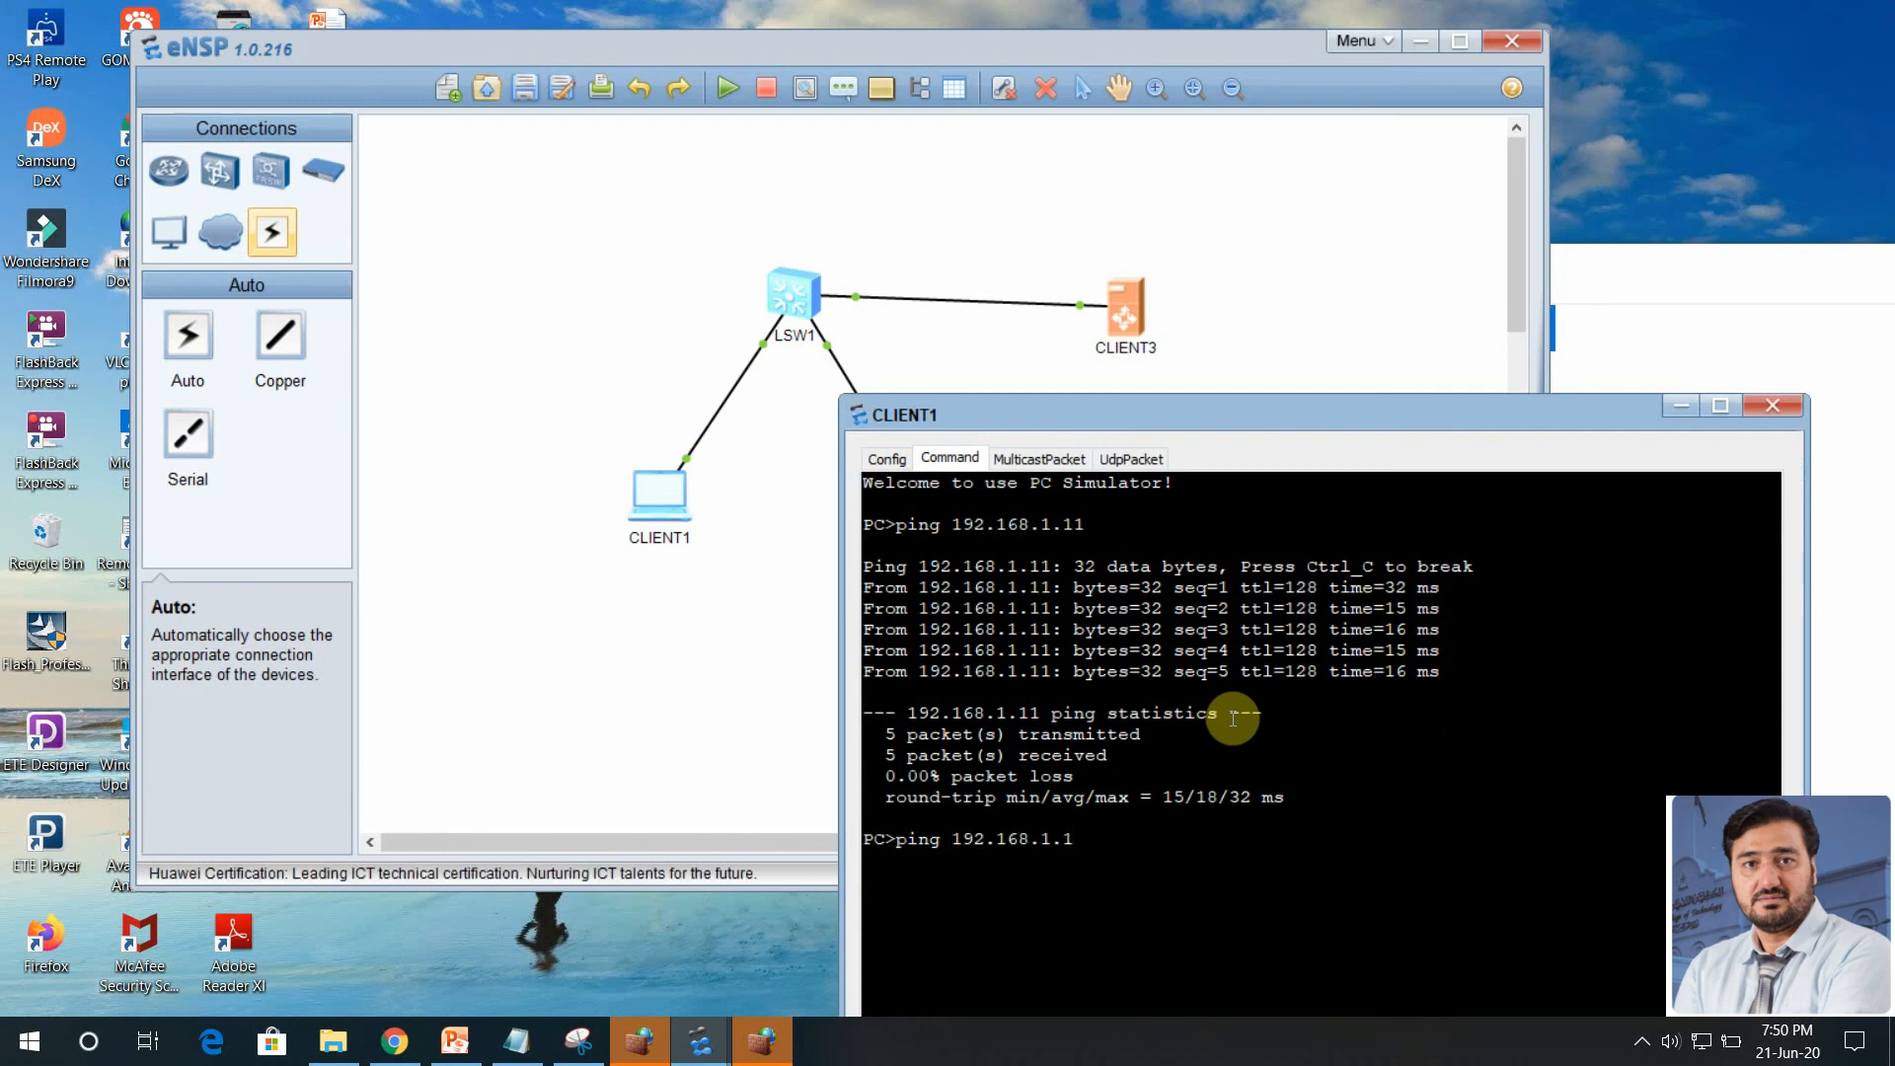
pyautogui.write('2')
pyautogui.press('Return')
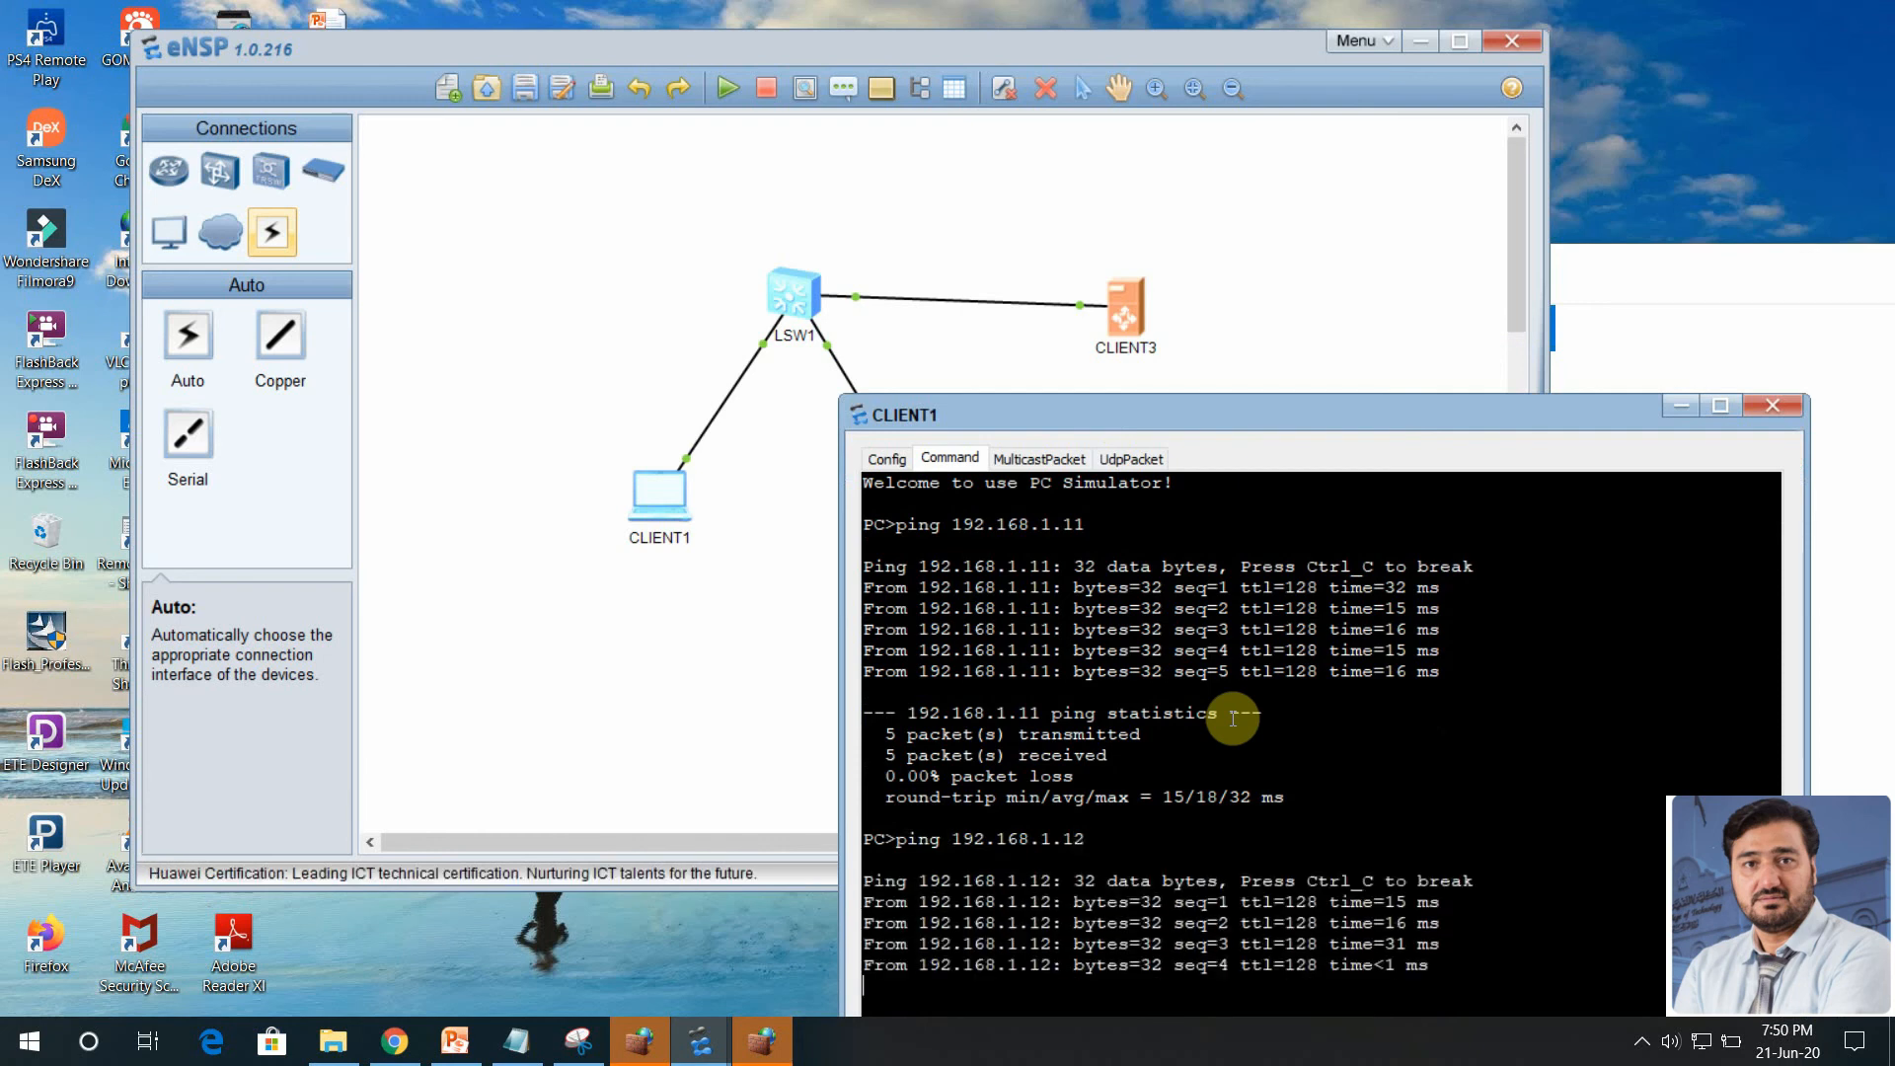
pyautogui.click(754, 778)
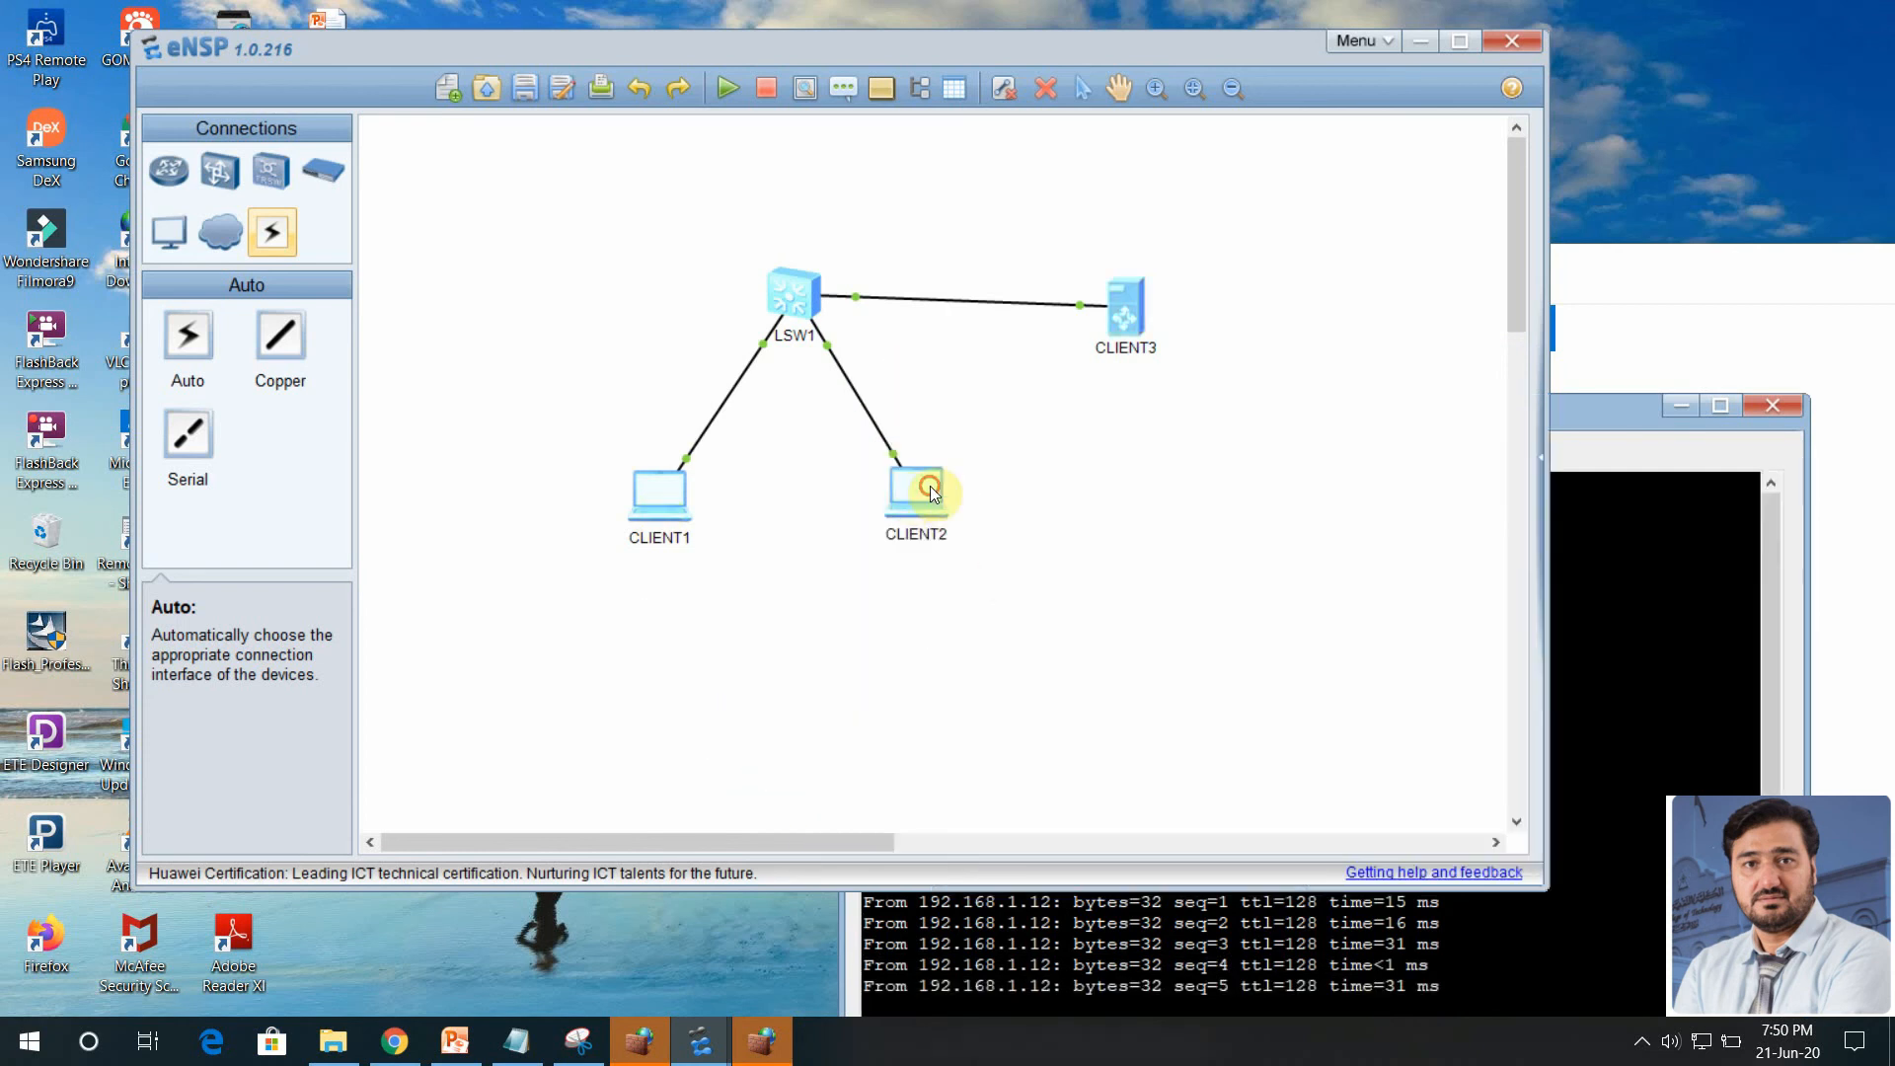
pyautogui.click(930, 485)
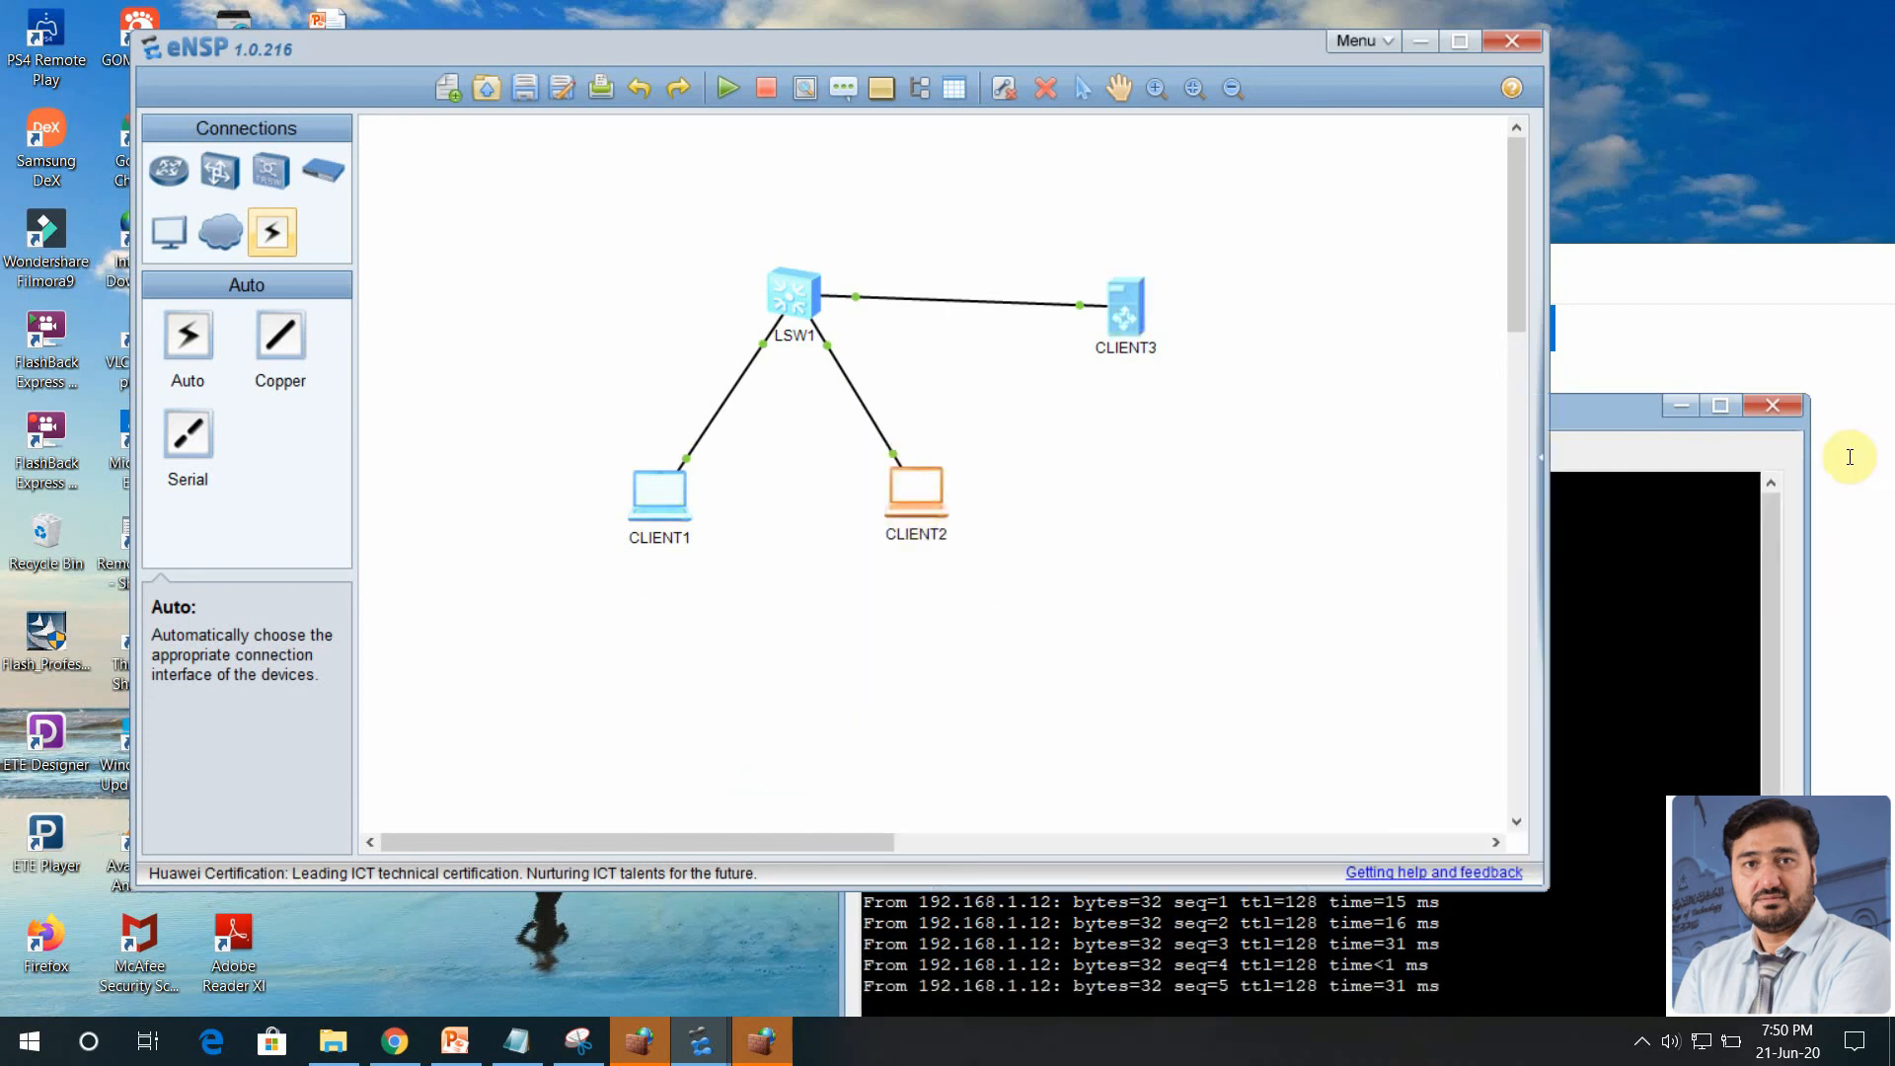
pyautogui.click(1773, 406)
# - Open CLIENT2's command line beside the topology and ping CLIENT1 at 192.168.1.10
pyautogui.rightClick(934, 503)
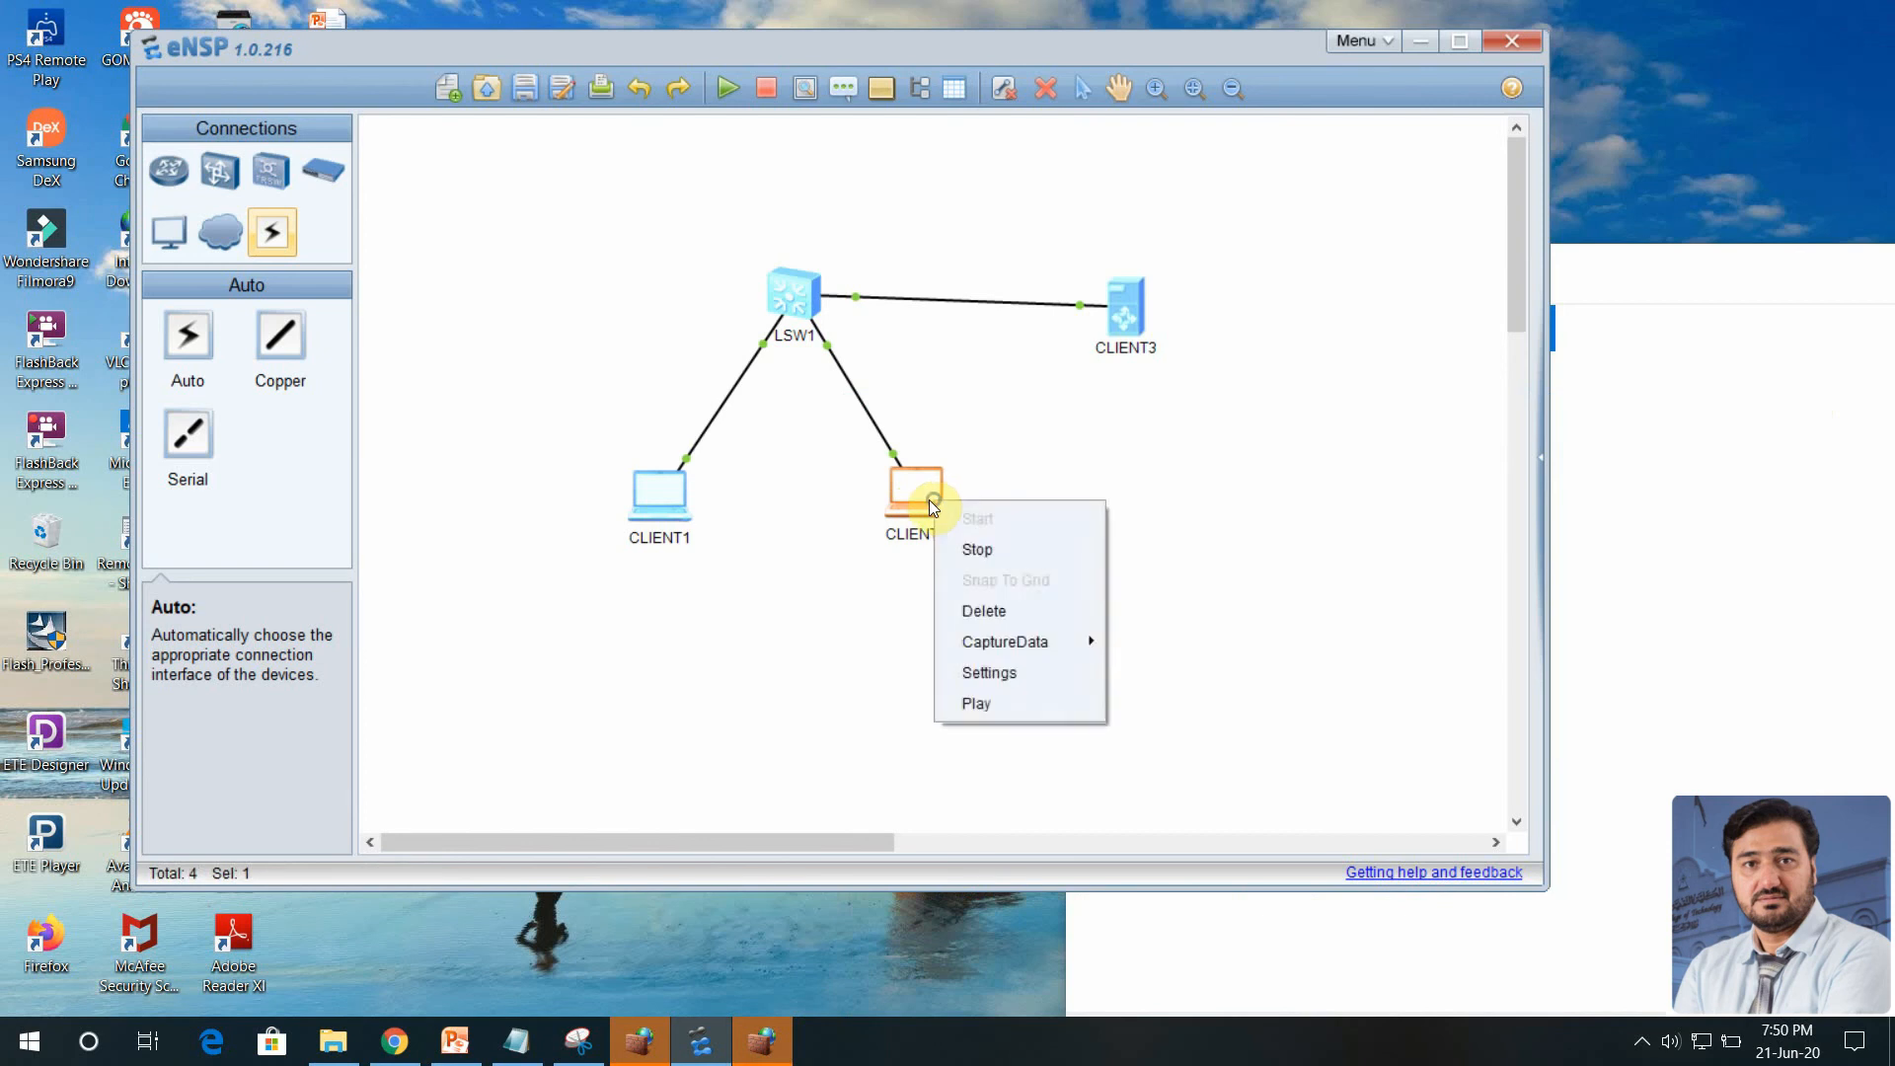
pyautogui.click(1026, 678)
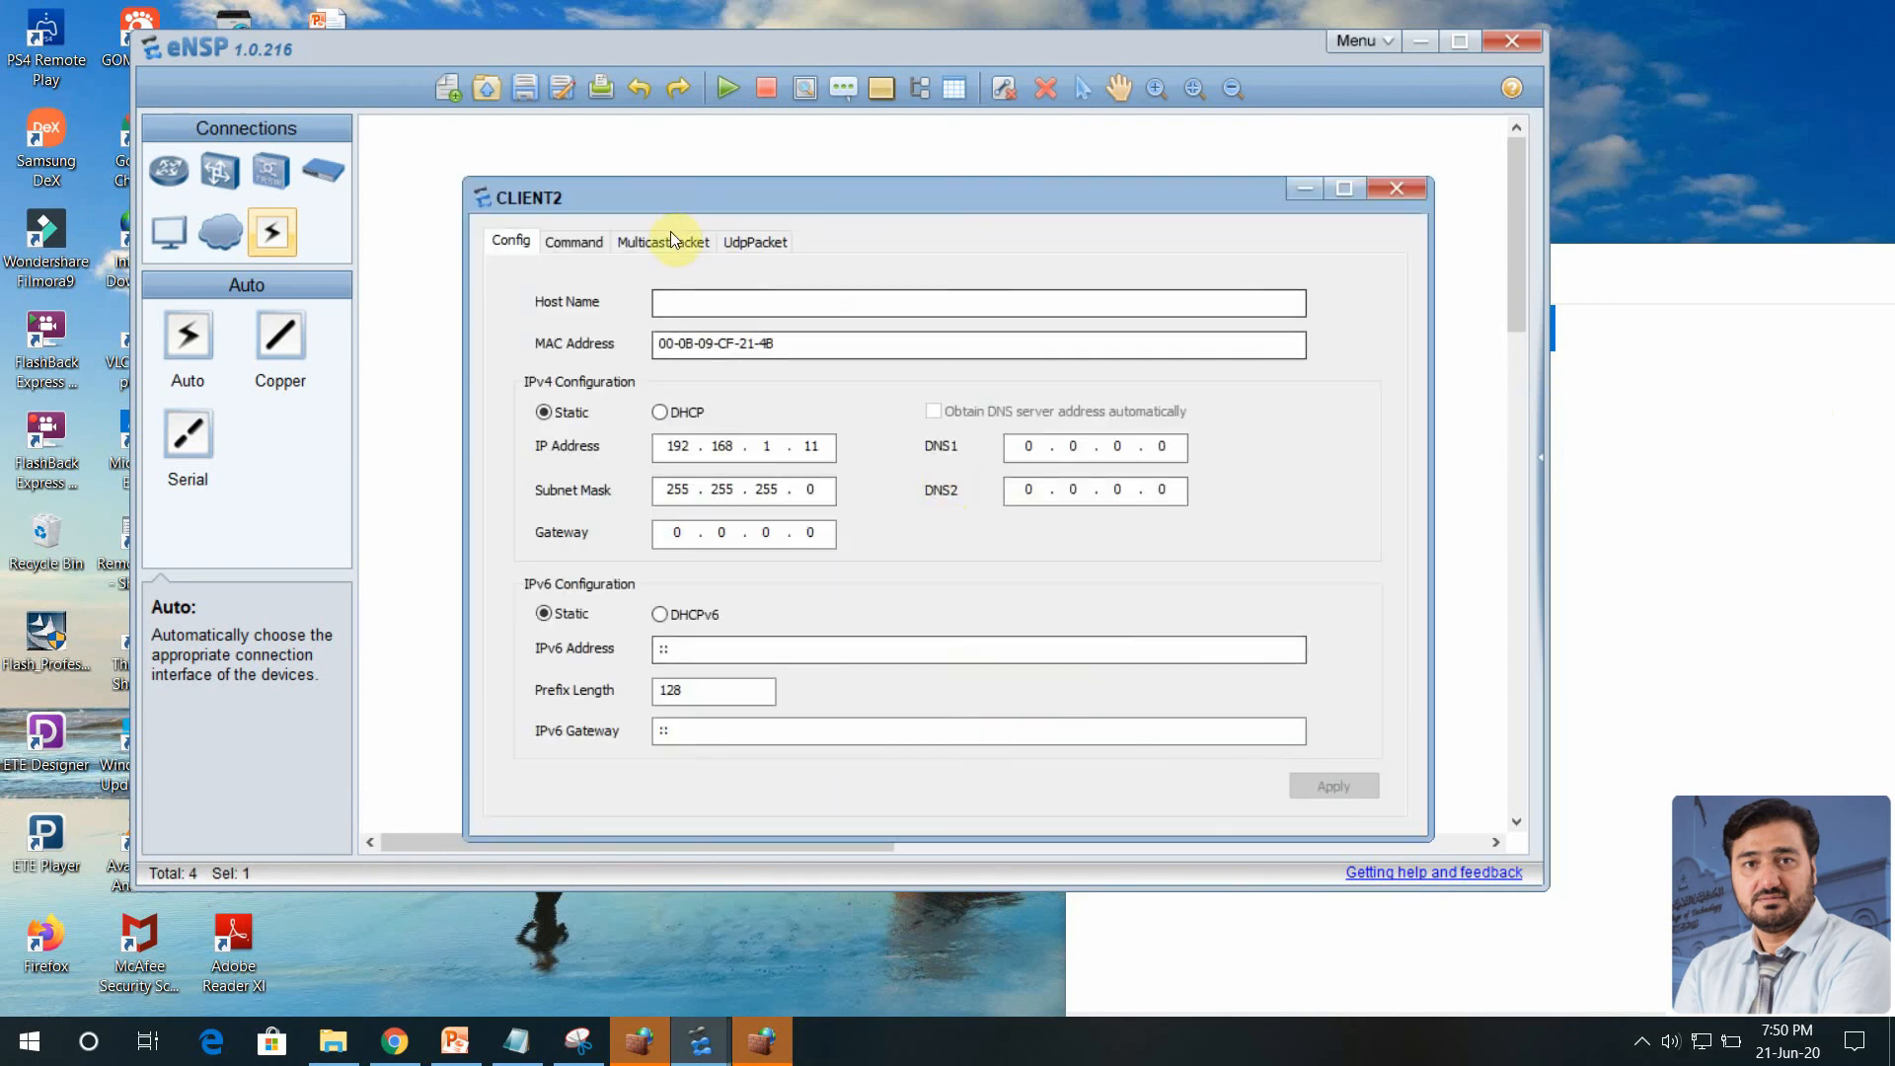
pyautogui.click(589, 243)
pyautogui.click(576, 314)
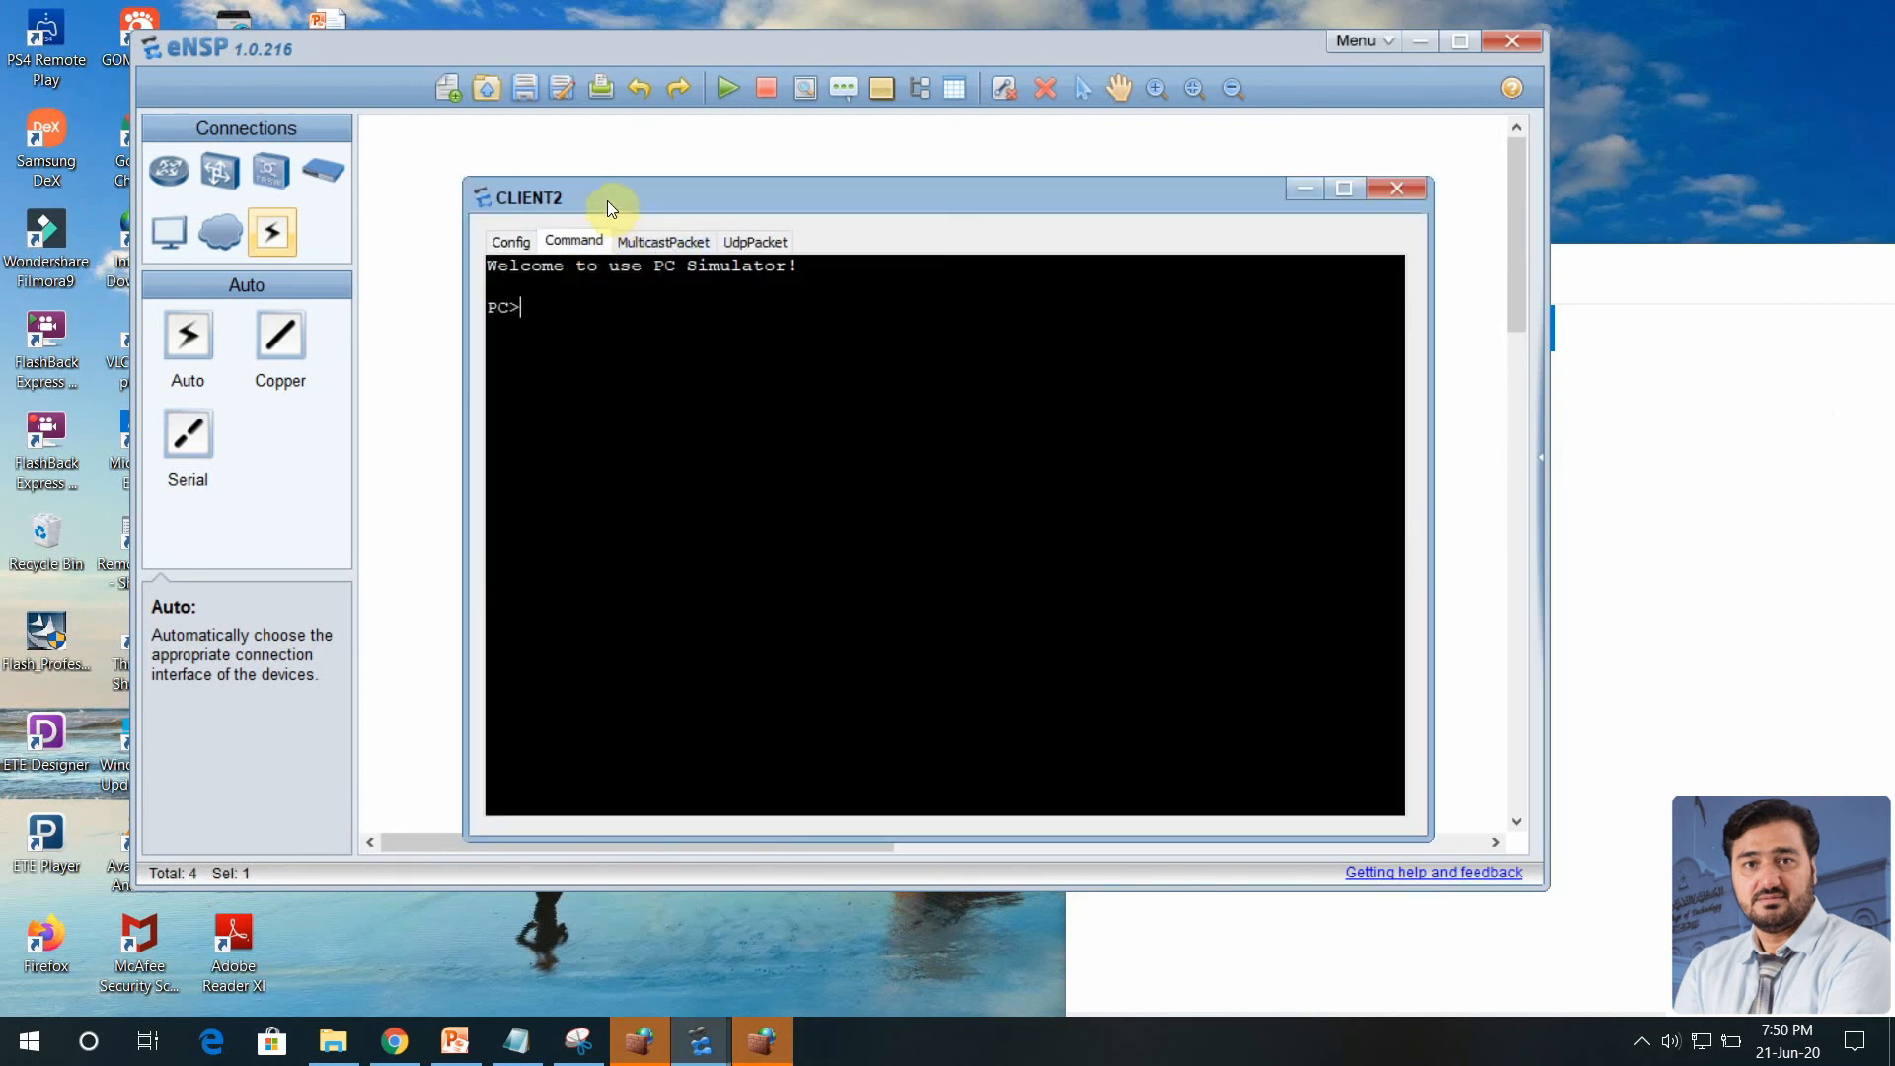
pyautogui.moveTo(607, 200); pyautogui.dragTo(1180, 266)
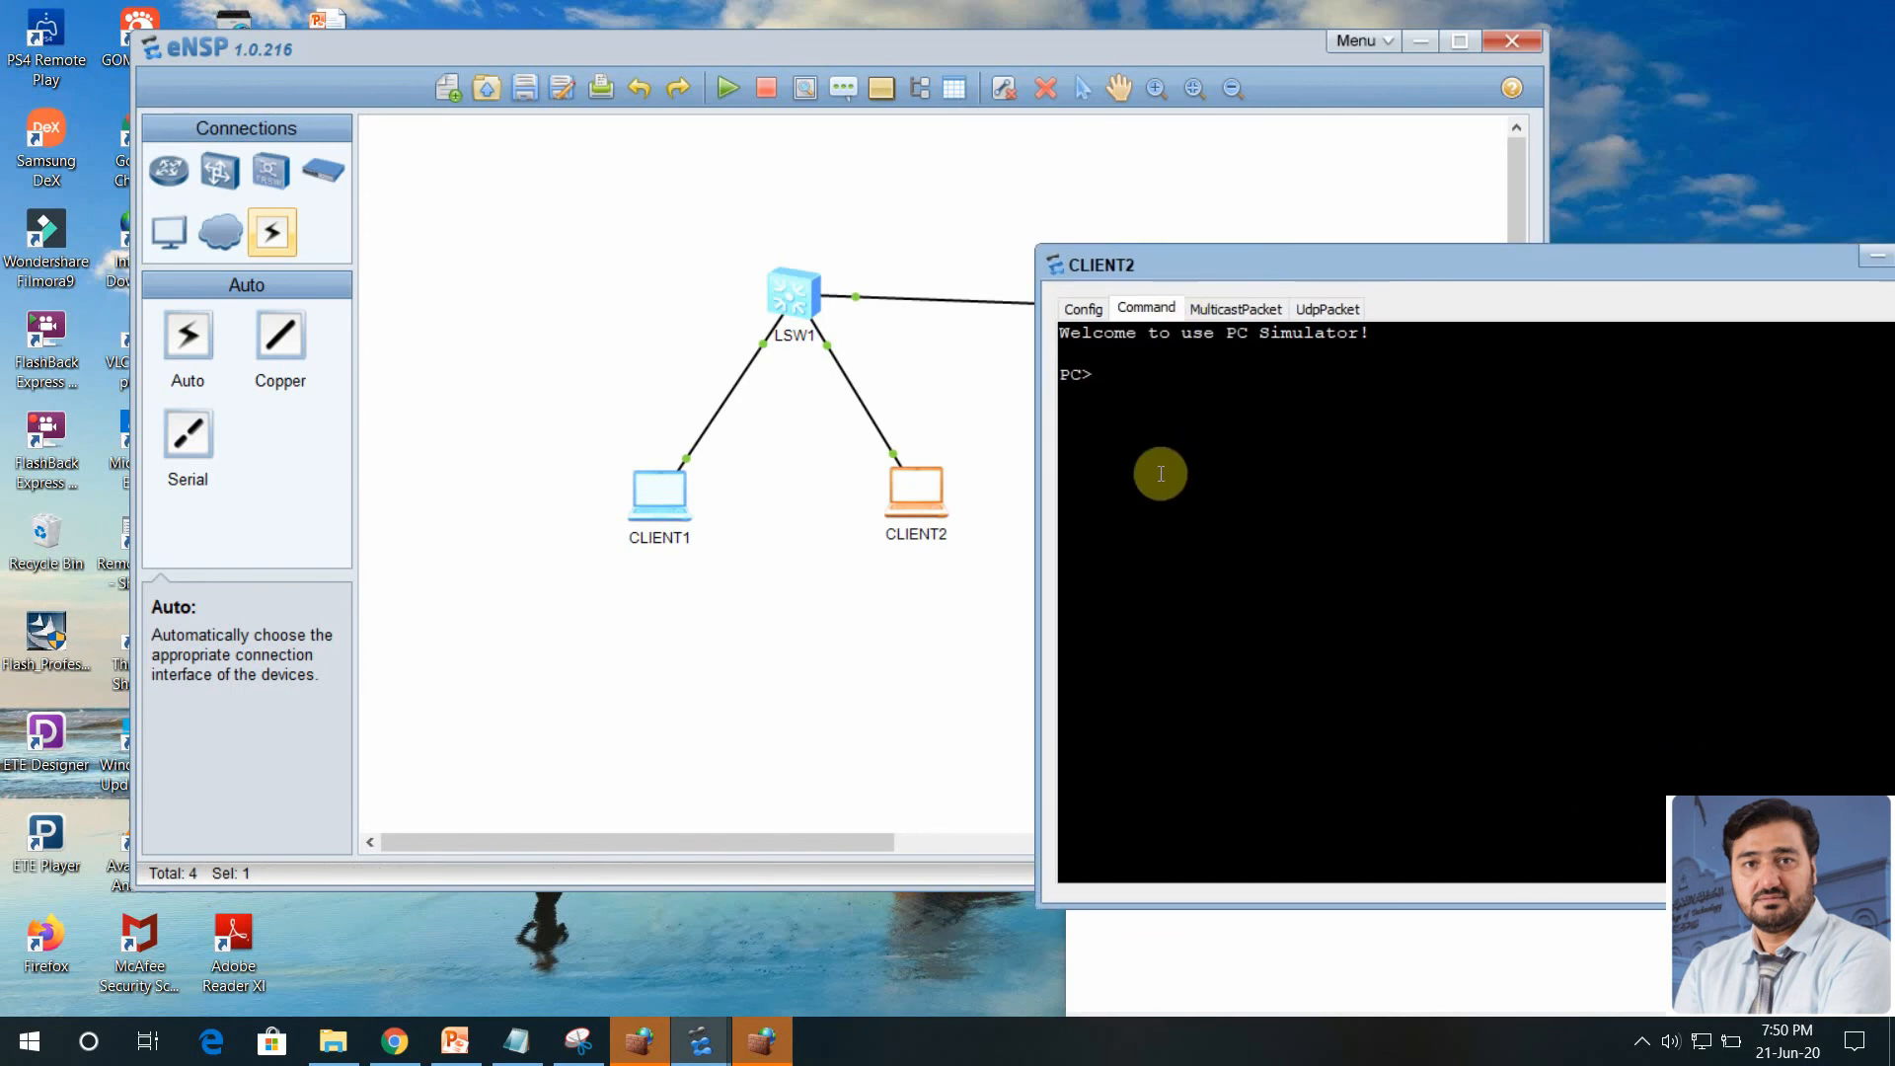
pyautogui.write('ping 192.168.1.10')
pyautogui.press('Return')
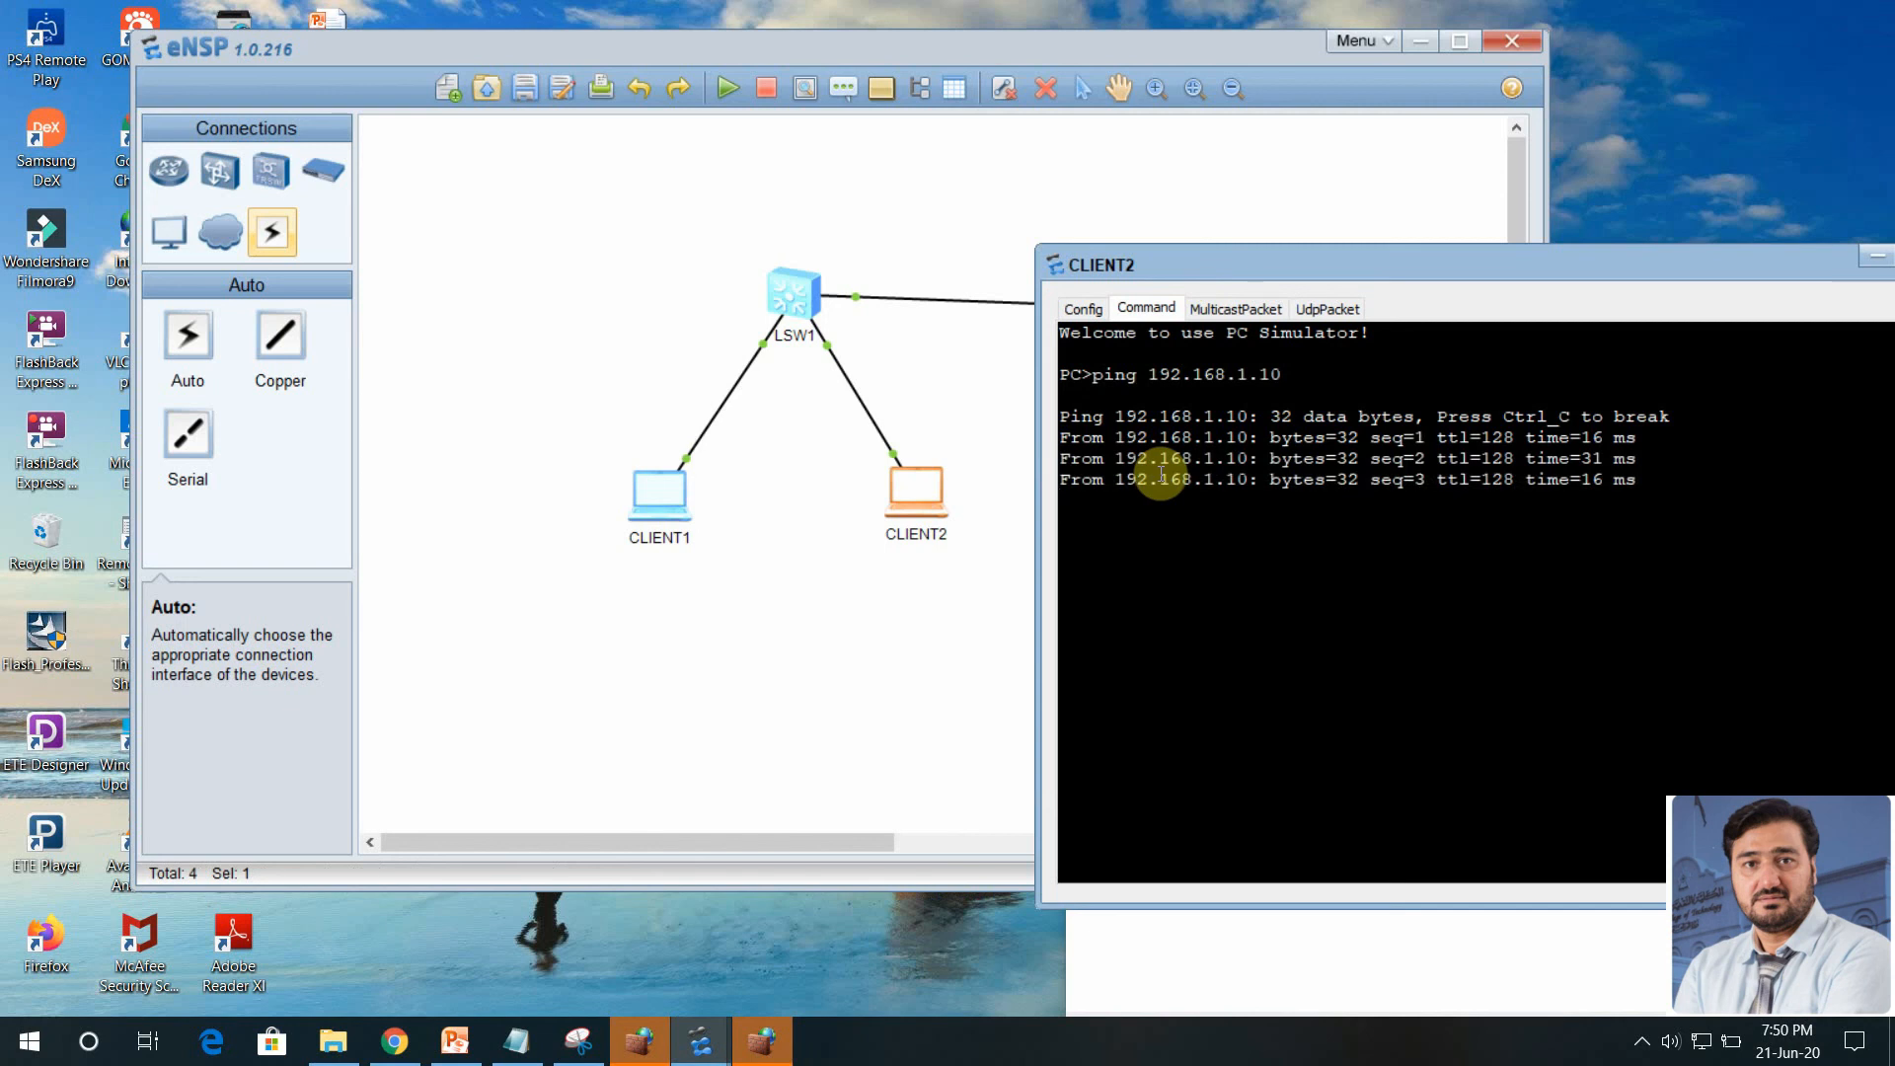
# - Ping CLIENT3 at 192.168.1.12 from CLIENT2's command line and return to the topology with nothing selected
pyautogui.moveTo(1168, 276); pyautogui.dragTo(1341, 176)
pyautogui.press('Up')
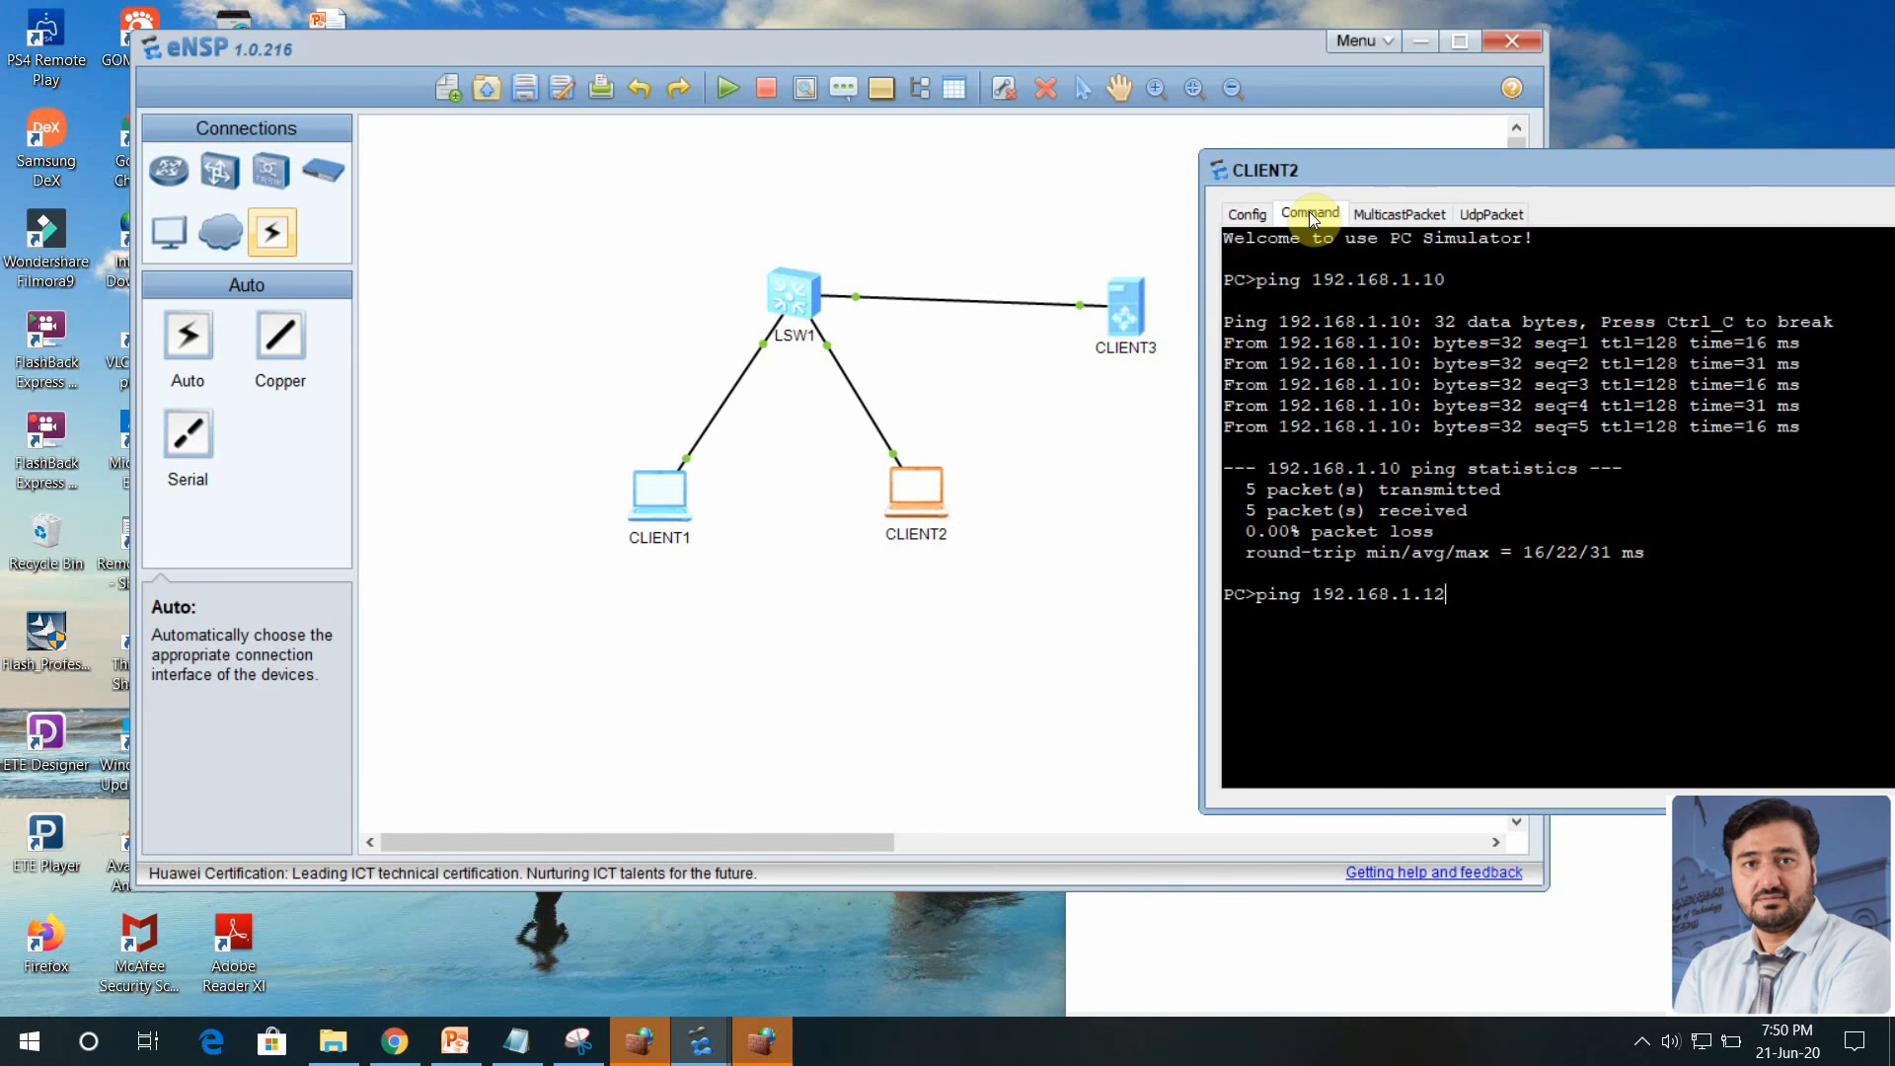
pyautogui.press('Return')
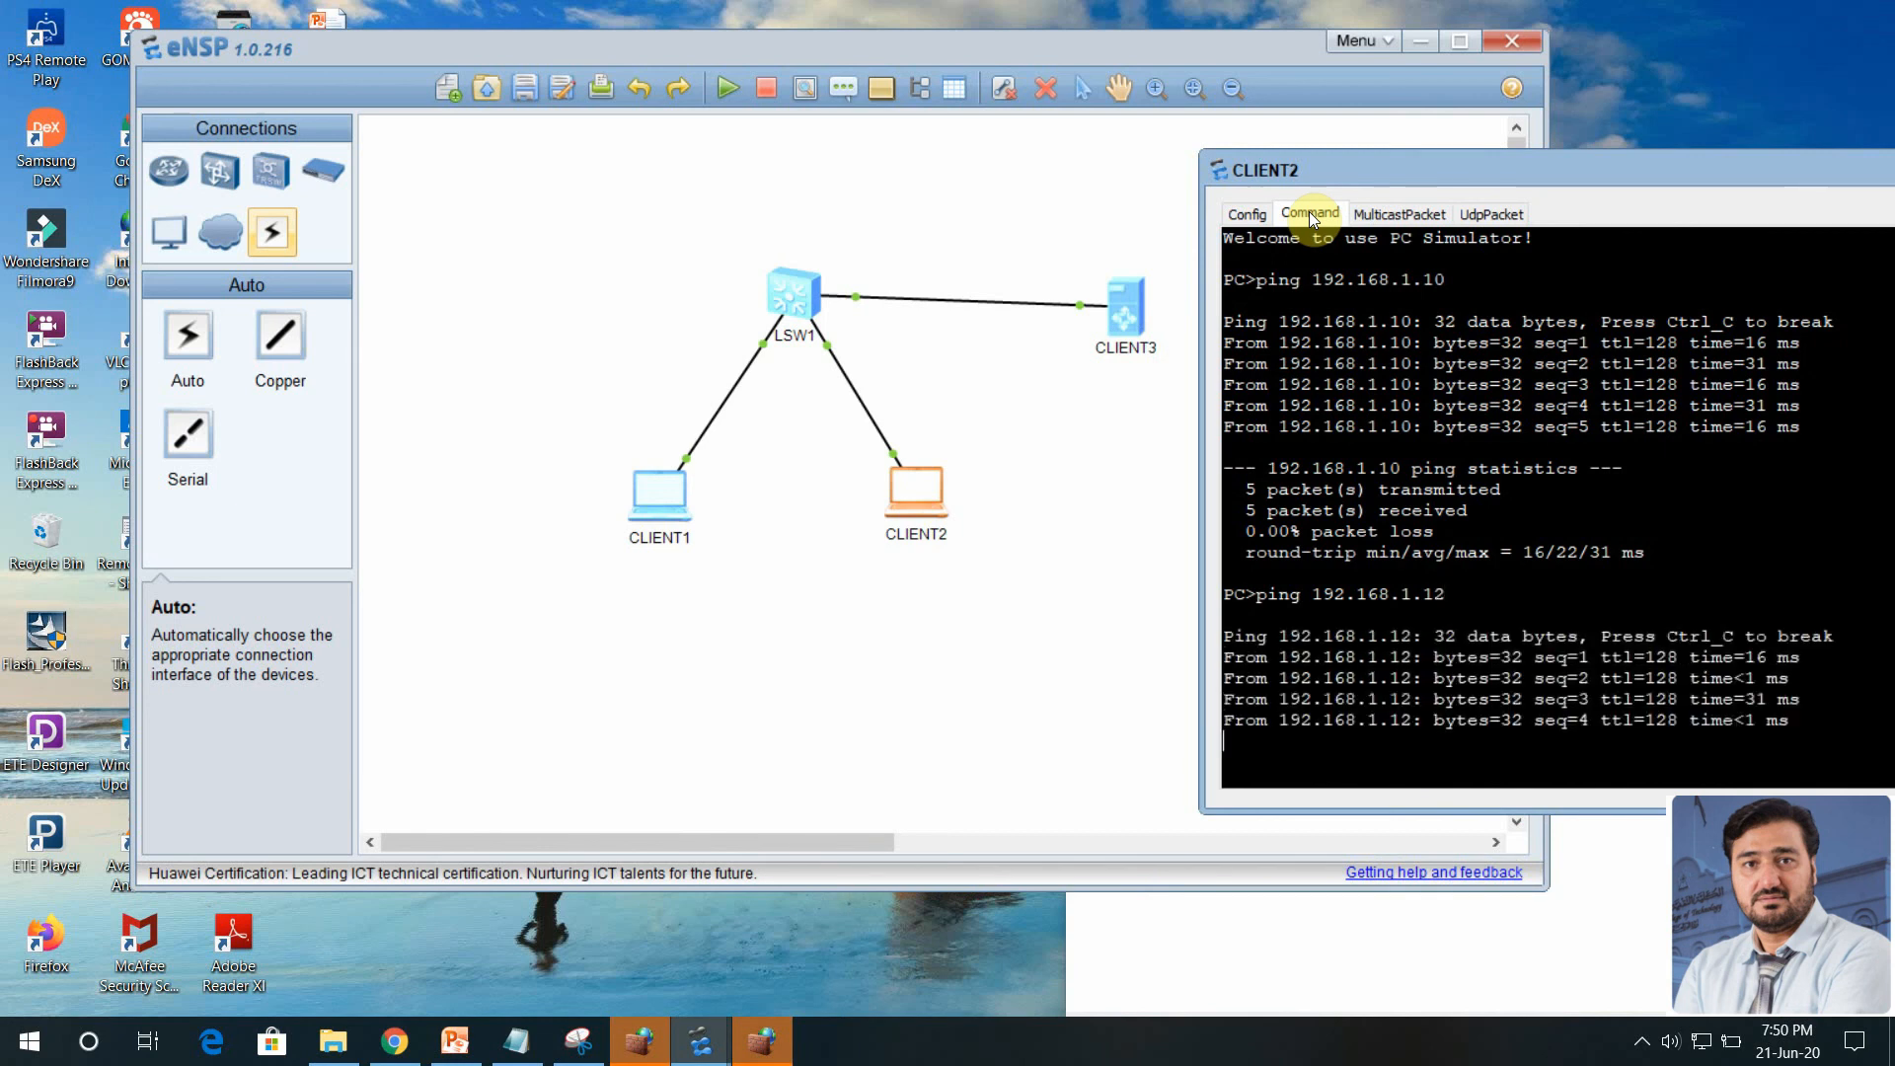
pyautogui.click(542, 305)
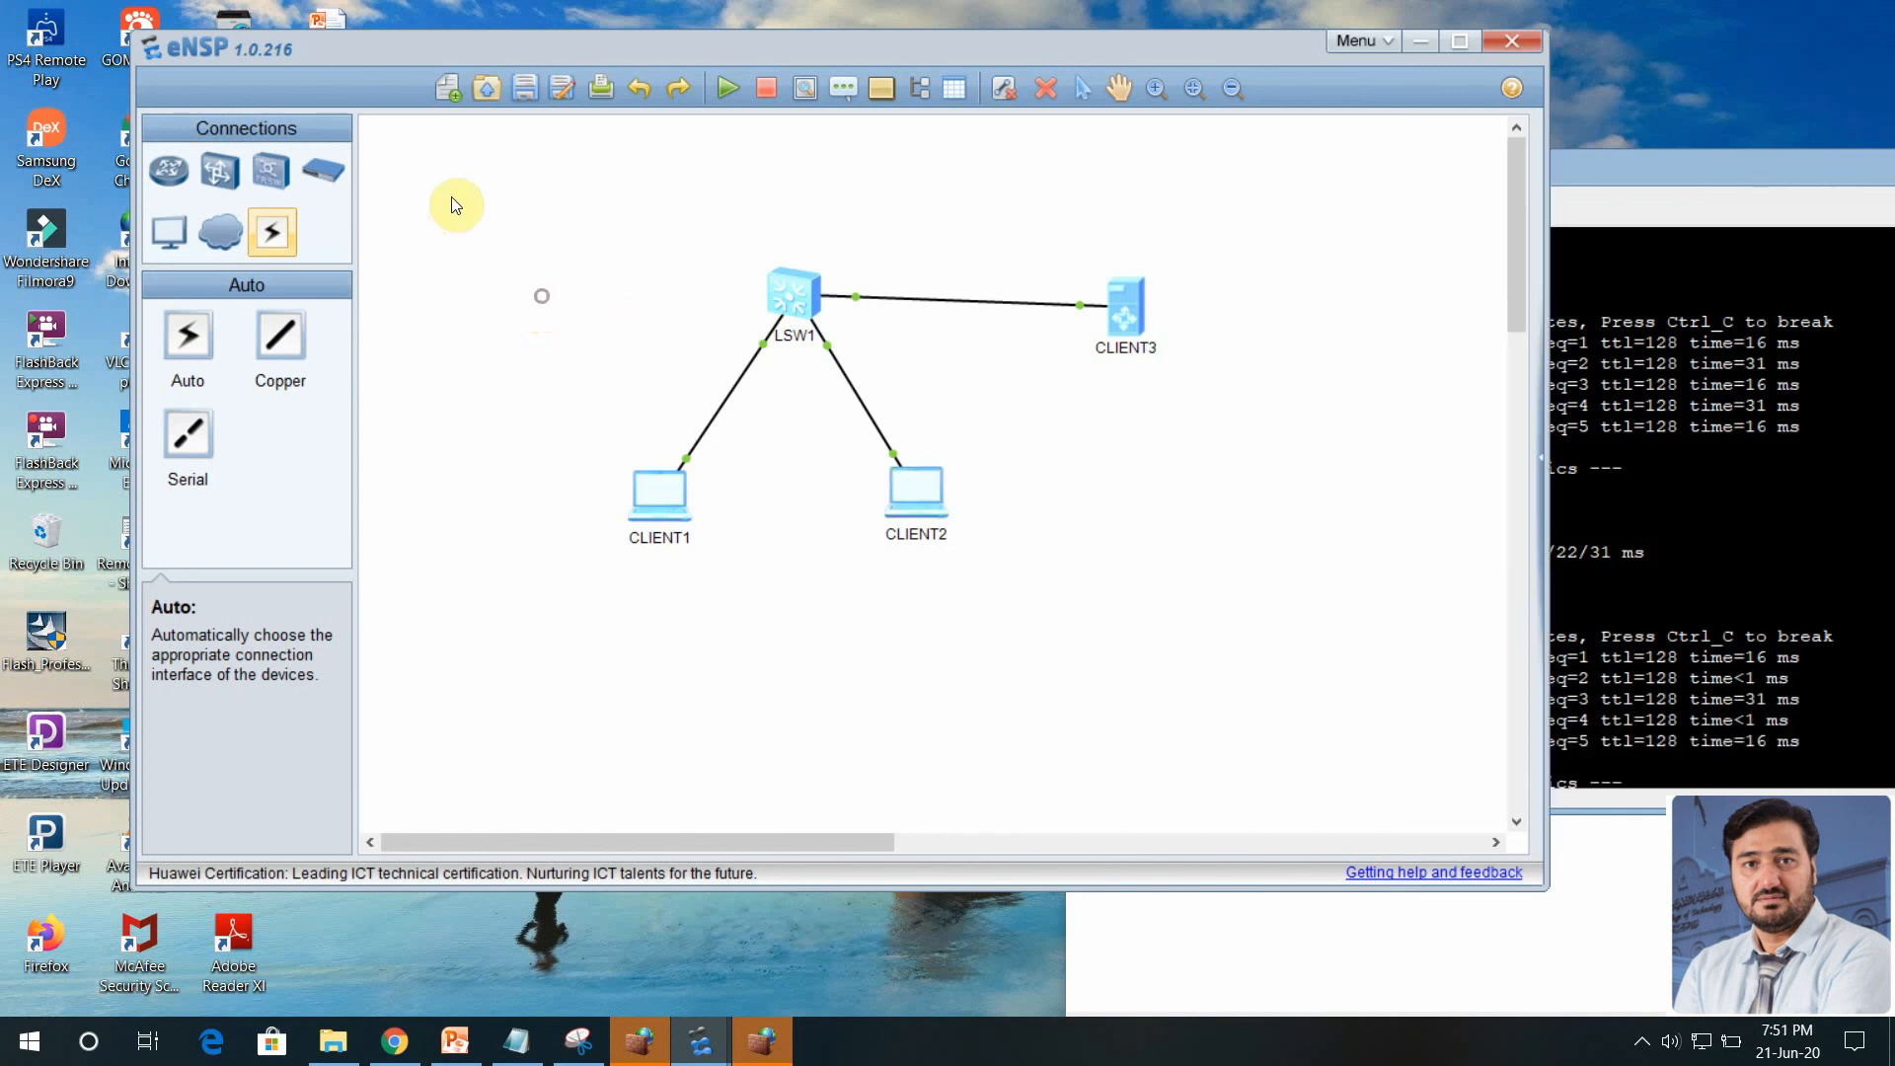
pyautogui.click(1332, 632)
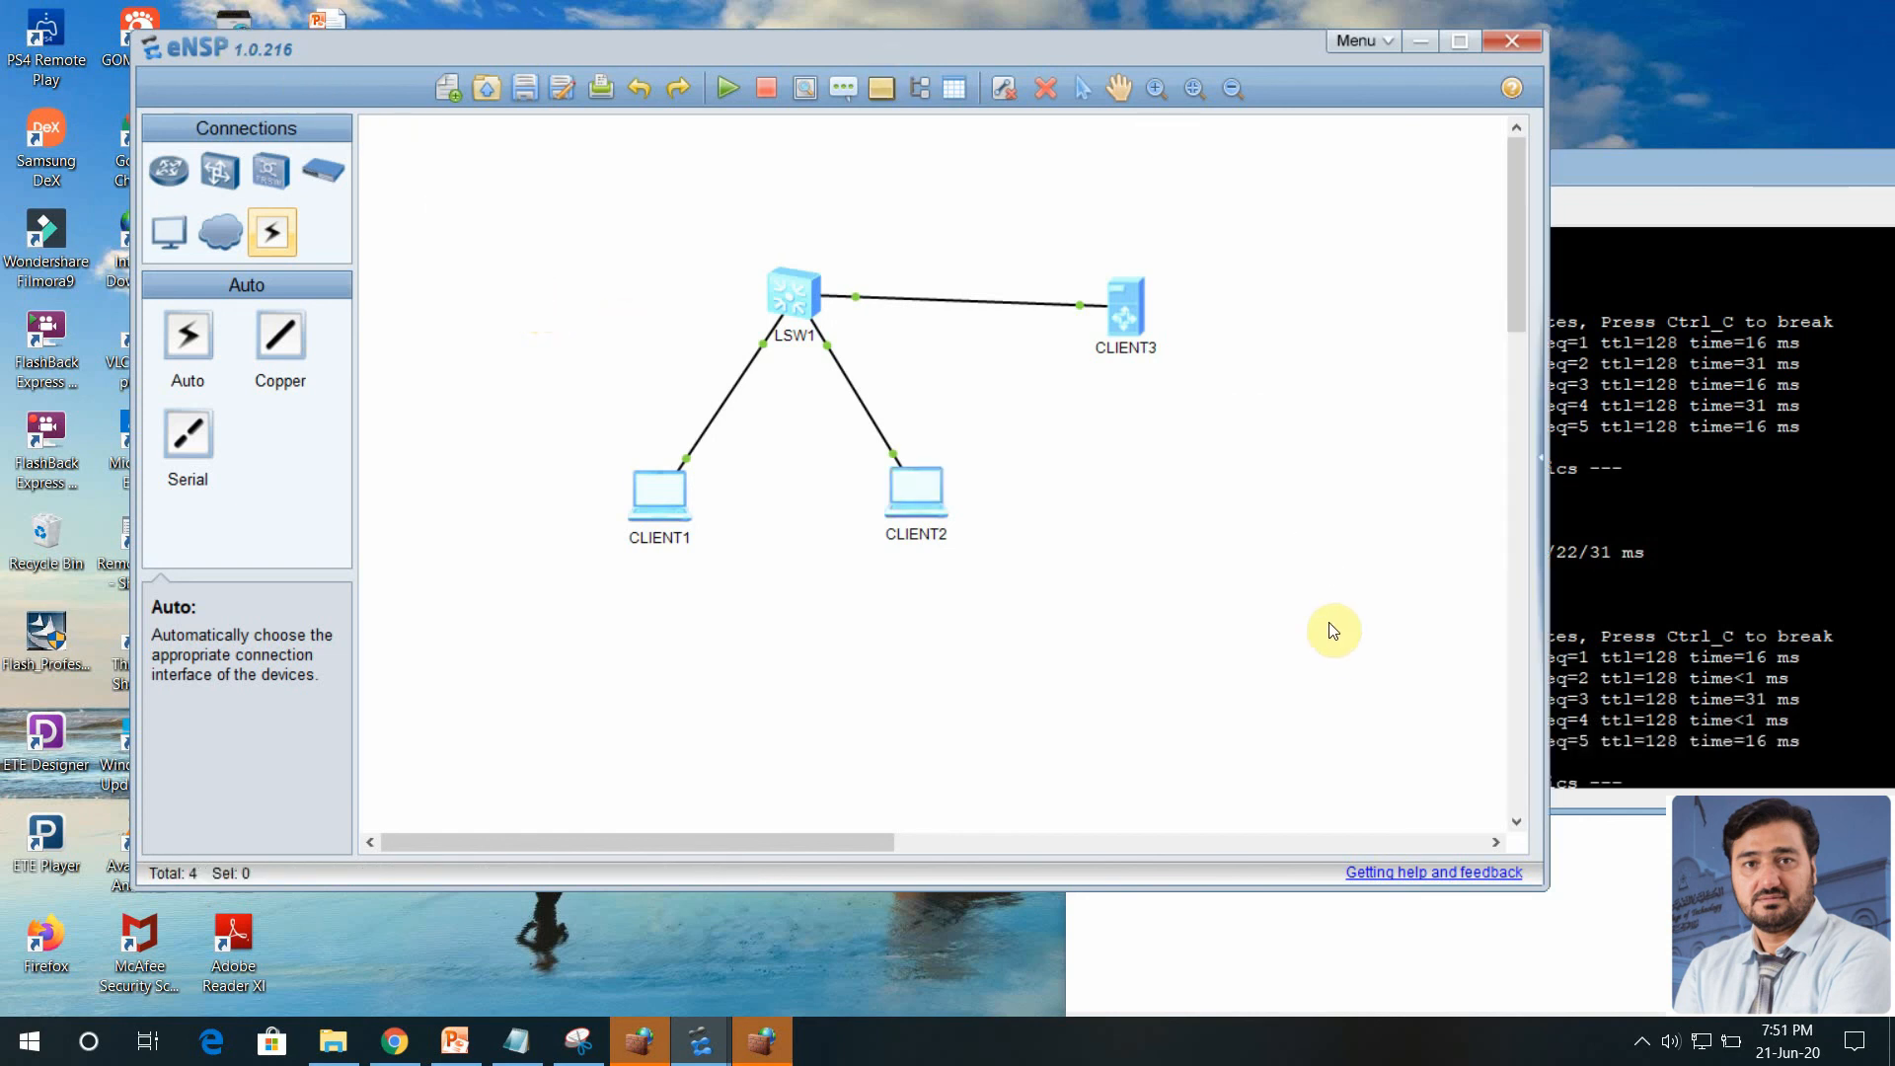